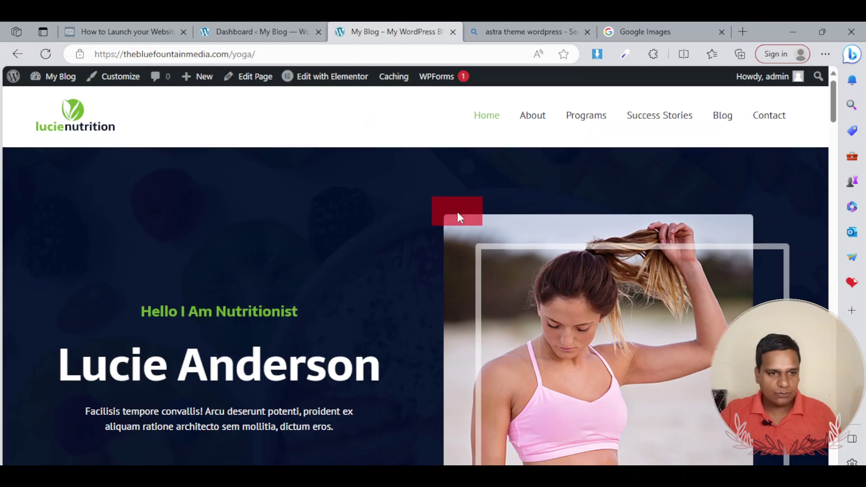
Look over the yoga site's homepage from top to end and compare it with its WordPress admin dashboard.
scroll(457, 212, down, 10)
scroll(457, 212, down, 15)
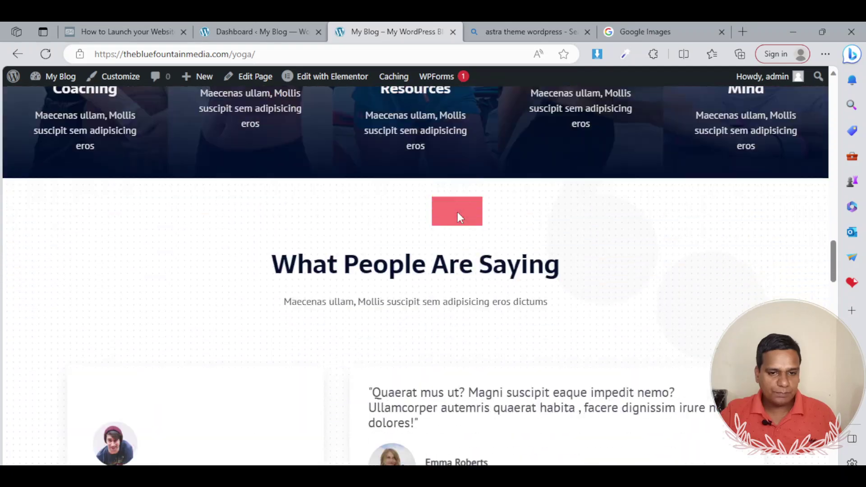
scroll(531, 283, up, 20)
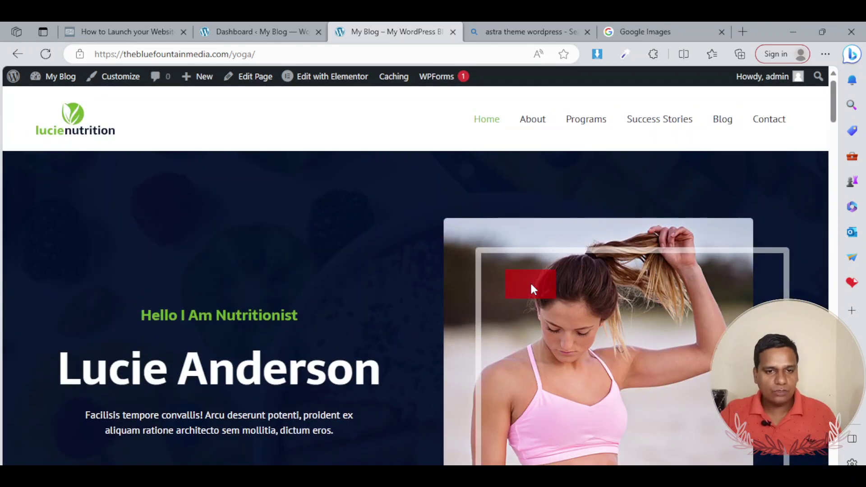
click(273, 32)
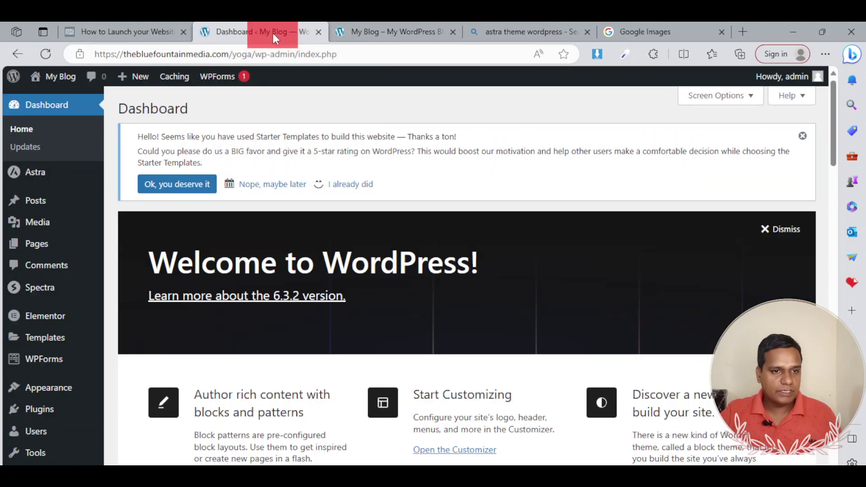
click(400, 29)
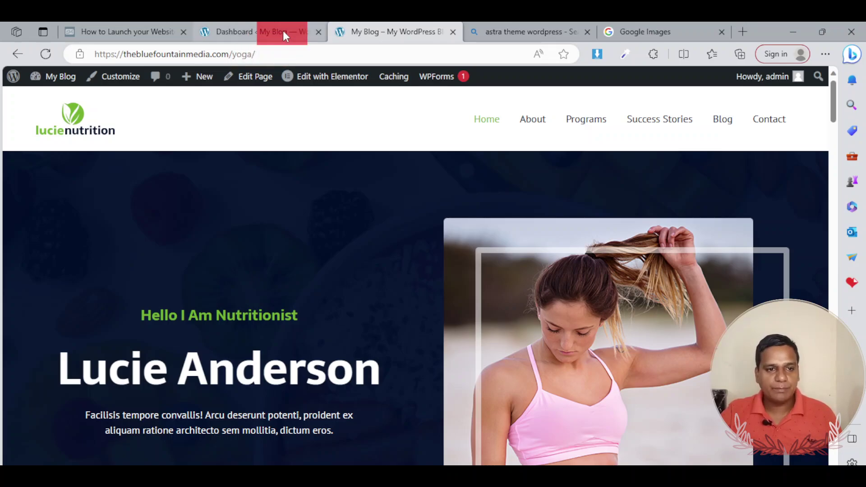
mouse_move(284, 34)
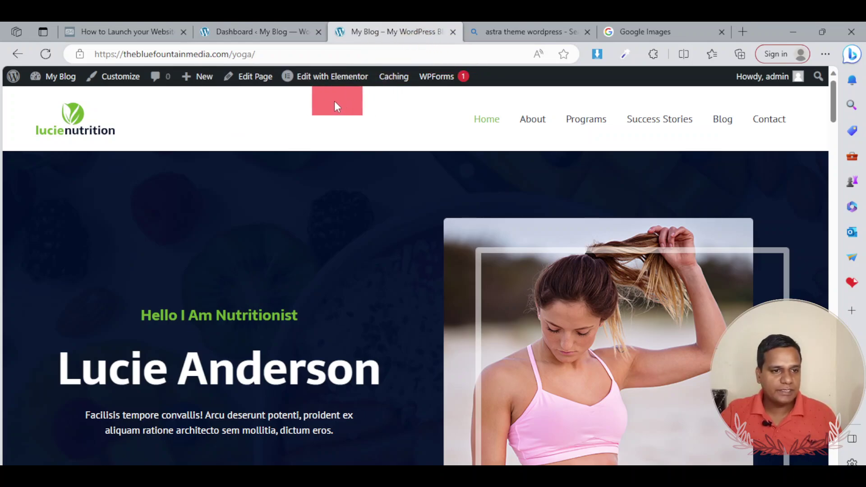
mouse_move(56, 84)
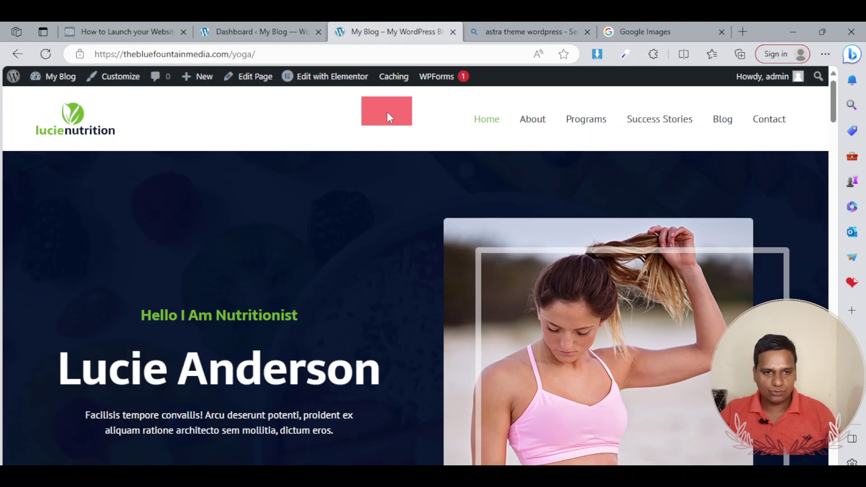
mouse_move(311, 82)
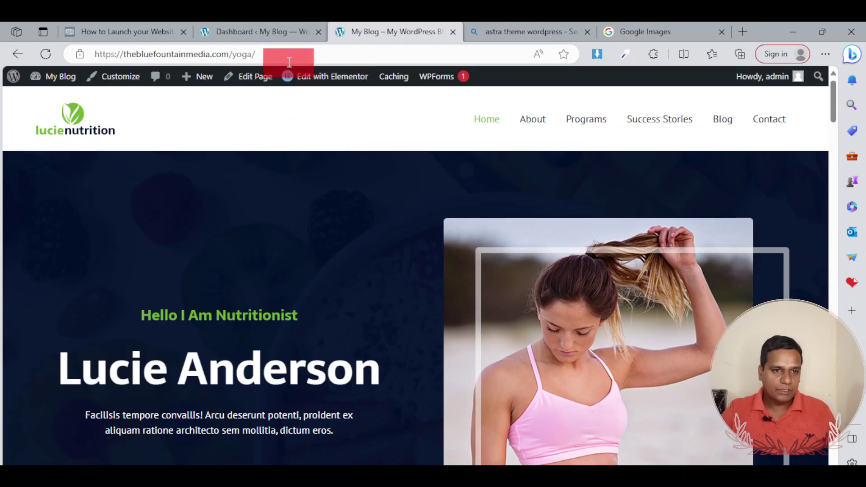
click(267, 31)
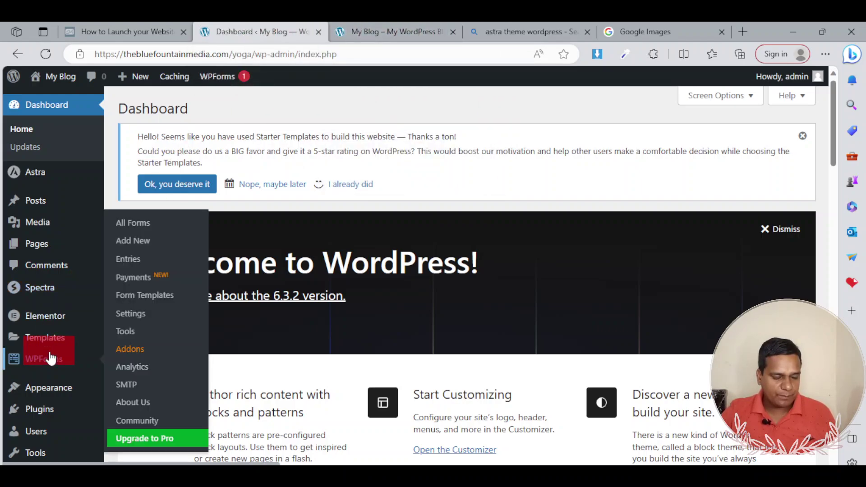
mouse_move(20, 212)
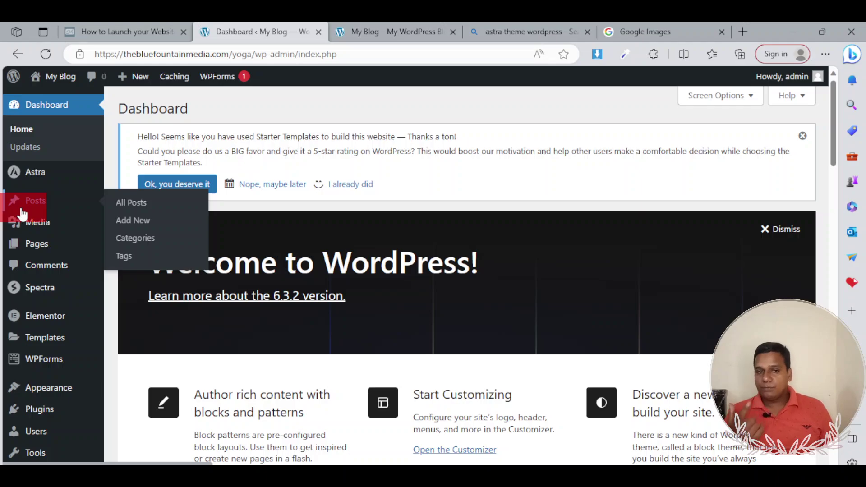
click(388, 34)
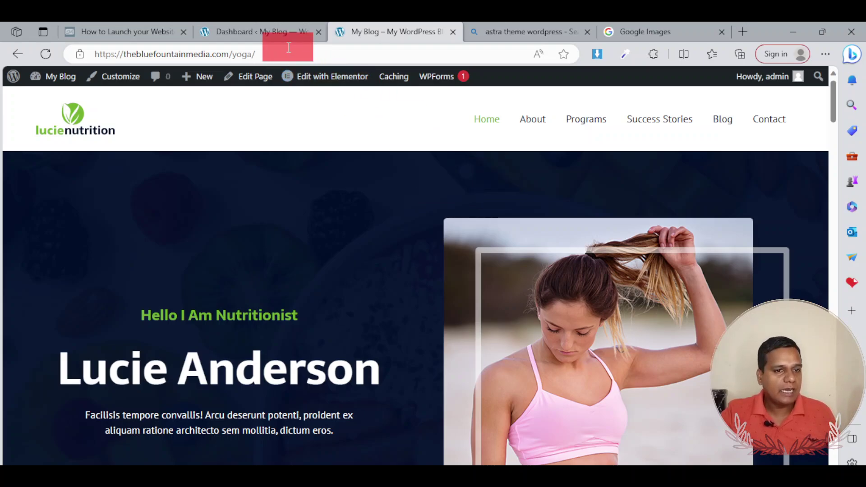
Open the list of all pages in the dashboard, review it, and compare it with the live site's navigation menu.
click(236, 32)
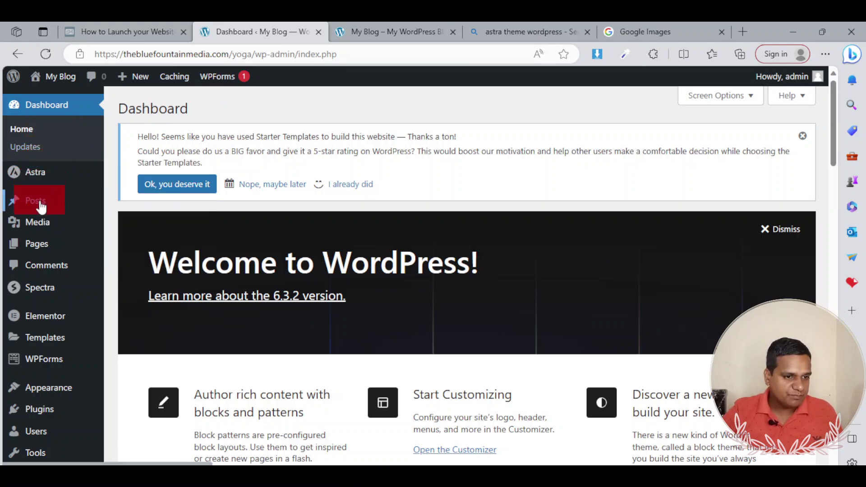
mouse_move(41, 227)
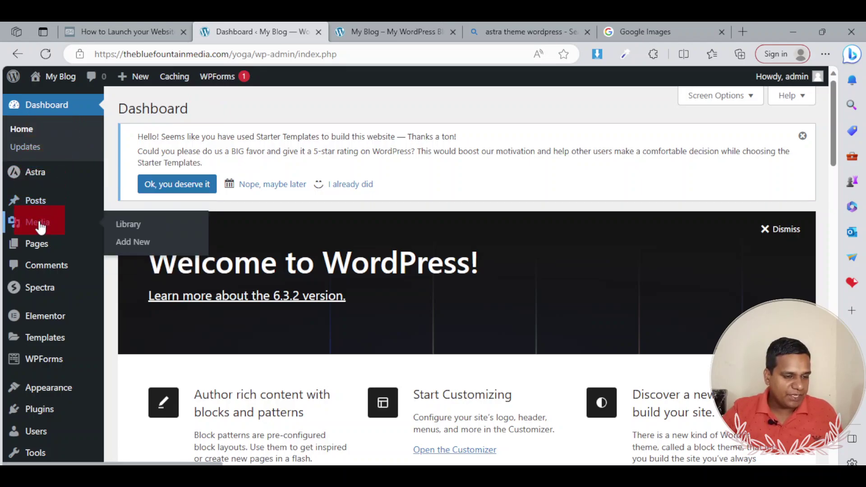
mouse_move(36, 251)
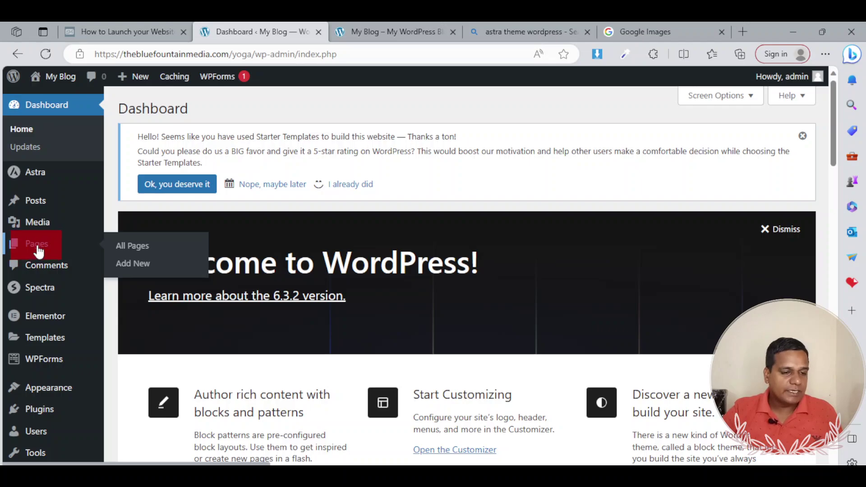
click(39, 251)
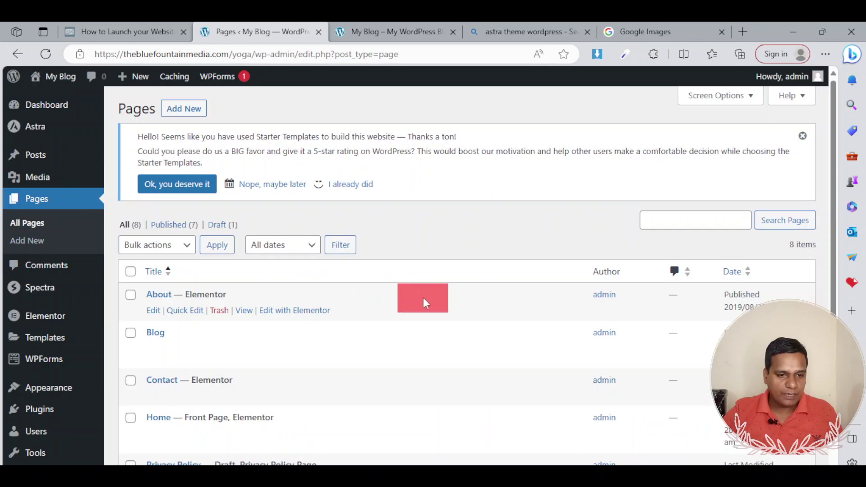
scroll(423, 298, down, 5)
scroll(423, 297, down, 1)
scroll(423, 298, up, 5)
scroll(423, 297, down, 4)
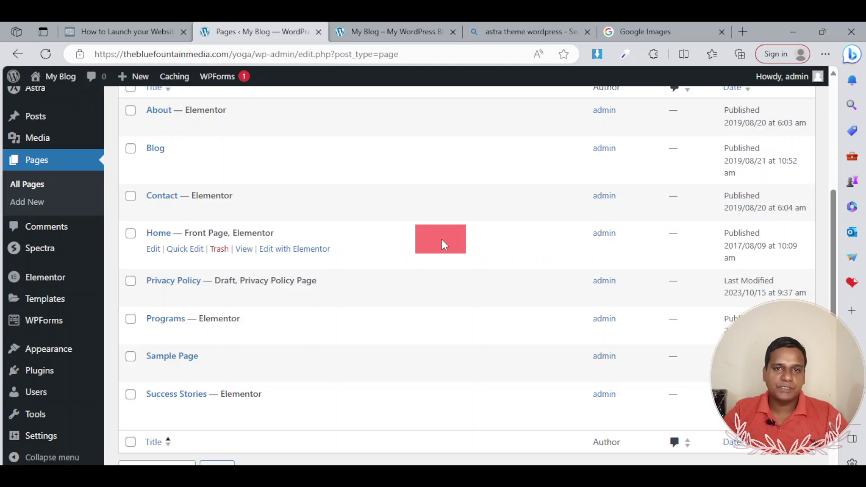
click(402, 34)
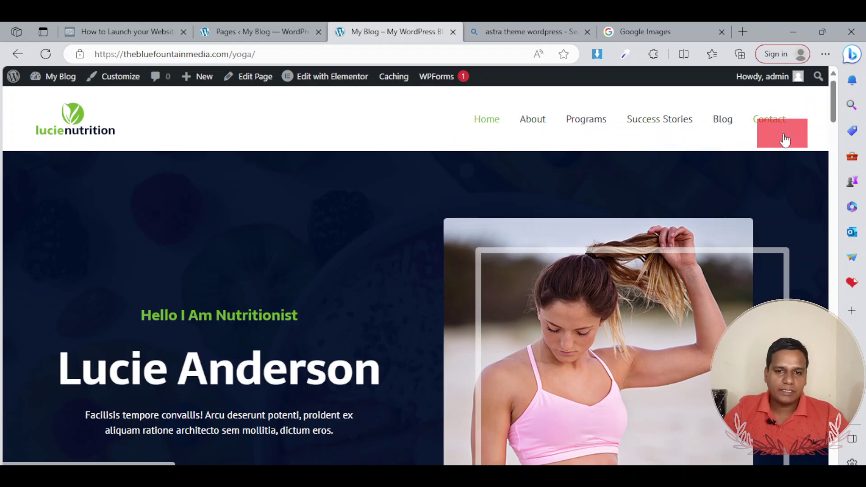
Open the Top Navigation menu for editing and move Programs and Success Stories above About in its structure.
click(255, 30)
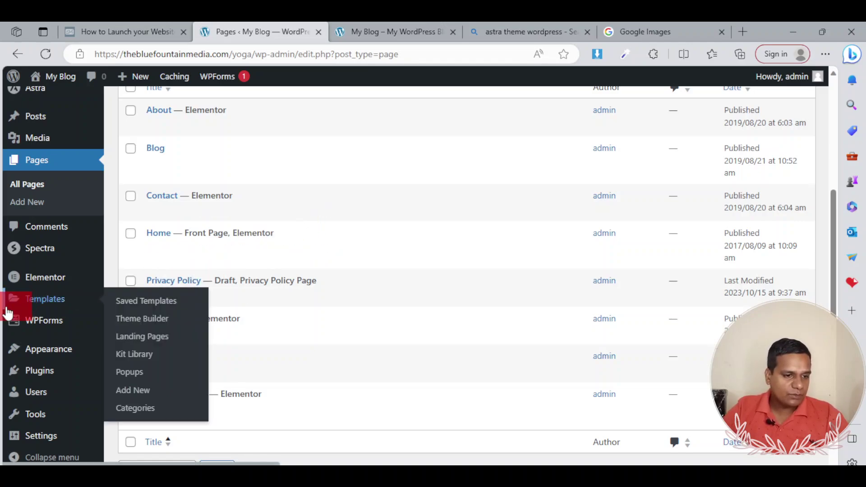
mouse_move(45, 356)
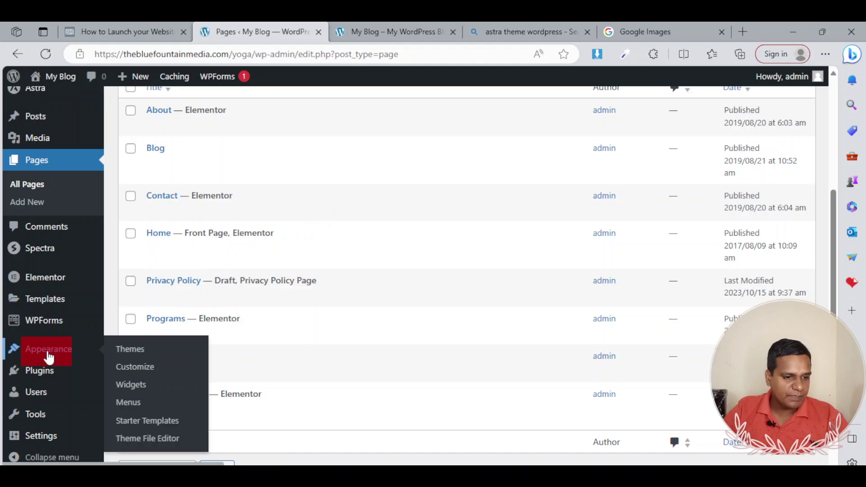
click(135, 408)
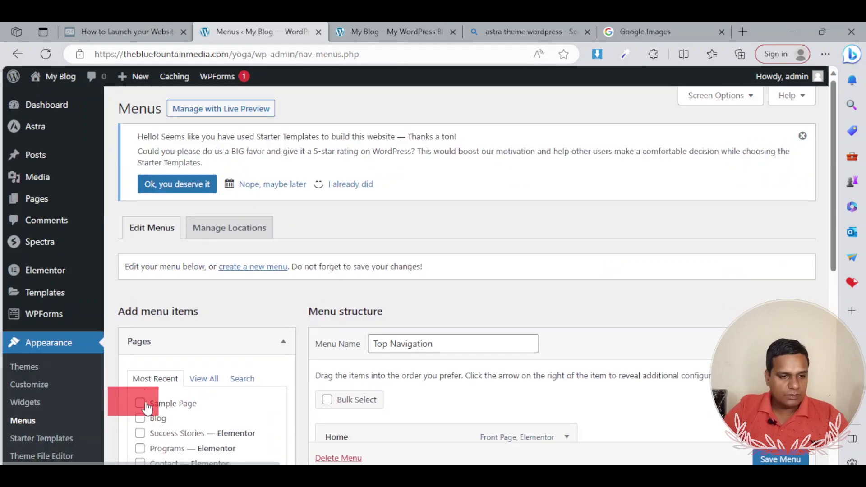
scroll(498, 299, down, 2)
scroll(497, 296, down, 1)
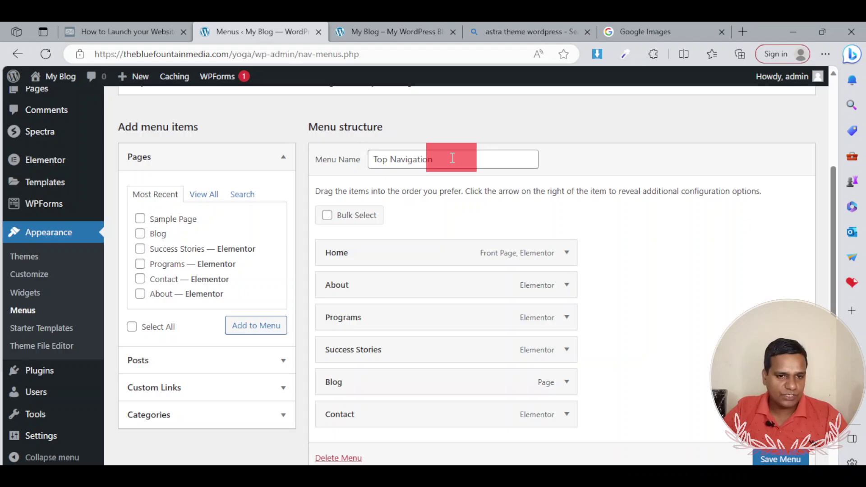
scroll(589, 246, down, 1)
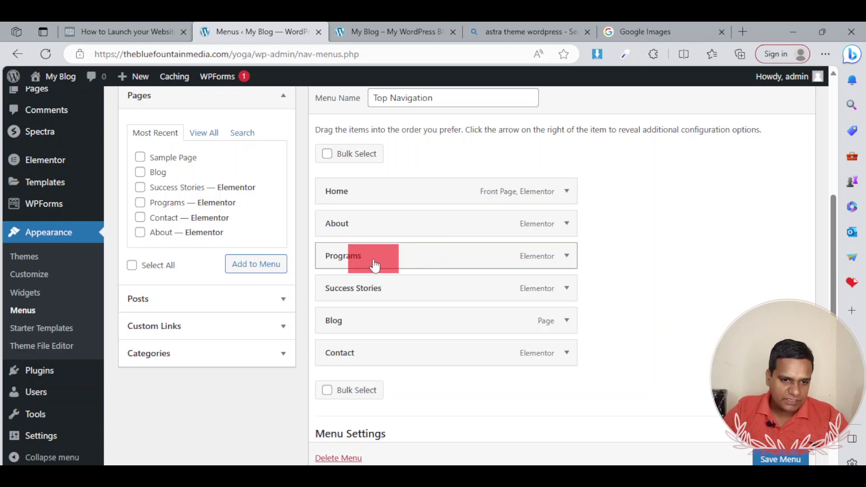
drag(375, 265, 376, 229)
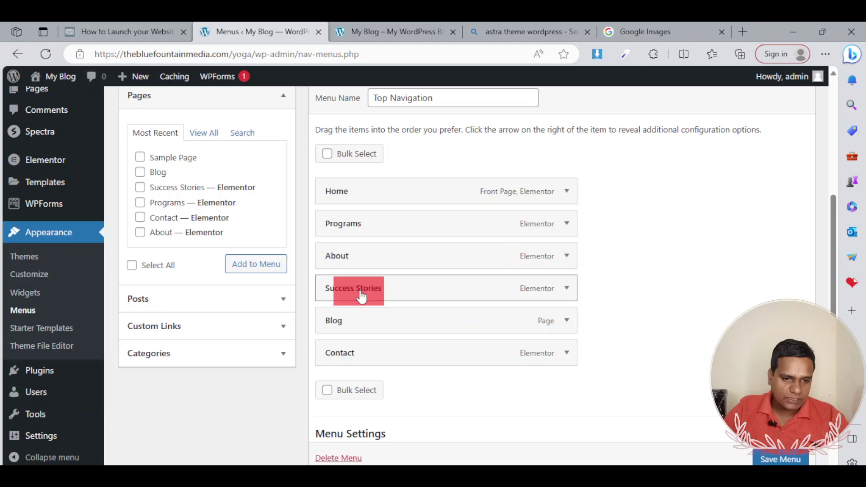
drag(361, 297, 362, 267)
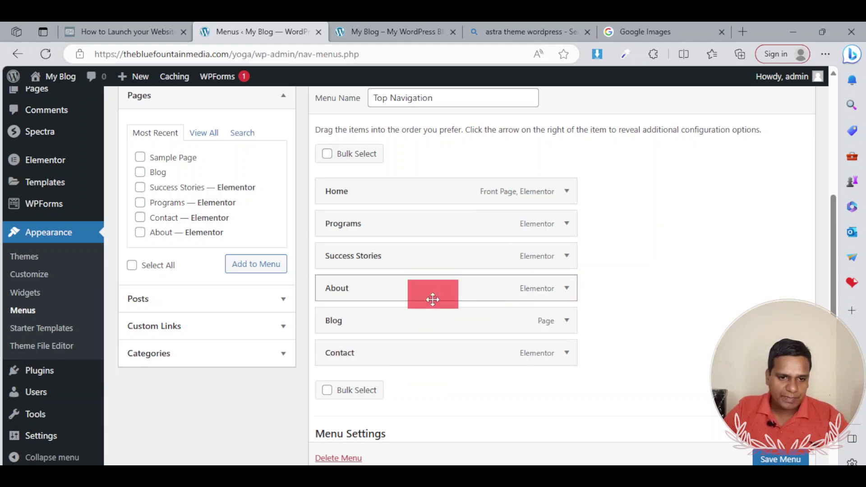
drag(412, 195, 415, 305)
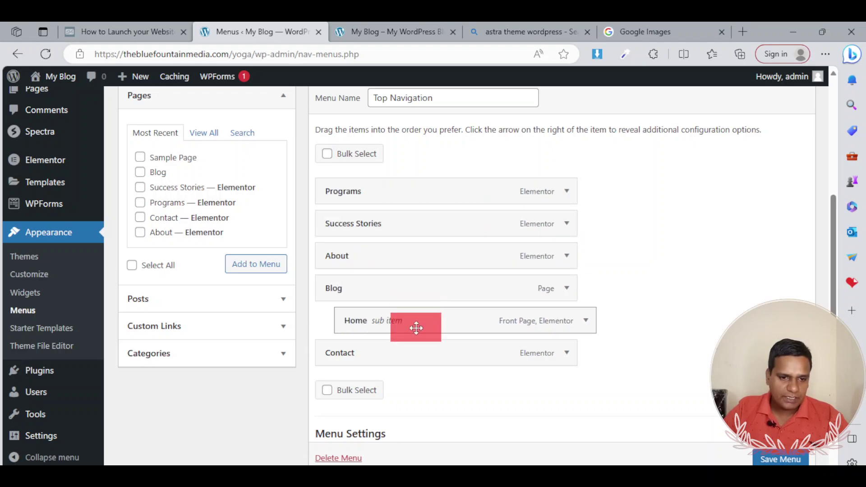
drag(413, 360, 412, 226)
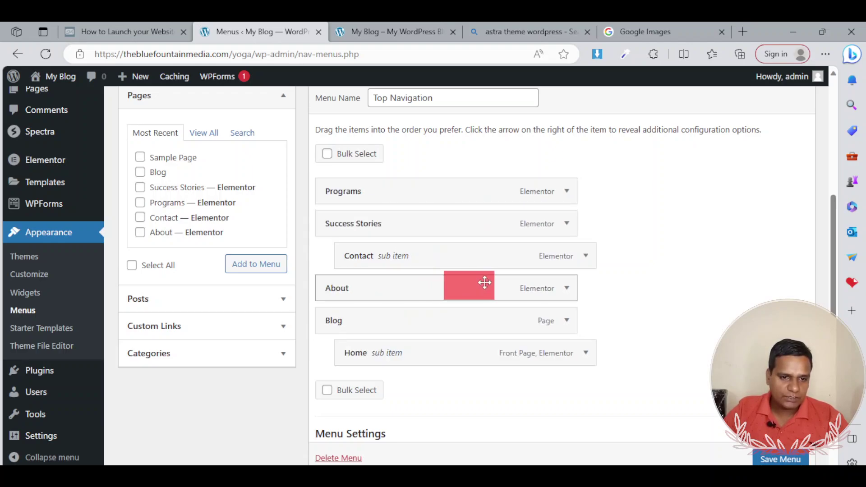
click(582, 318)
click(454, 261)
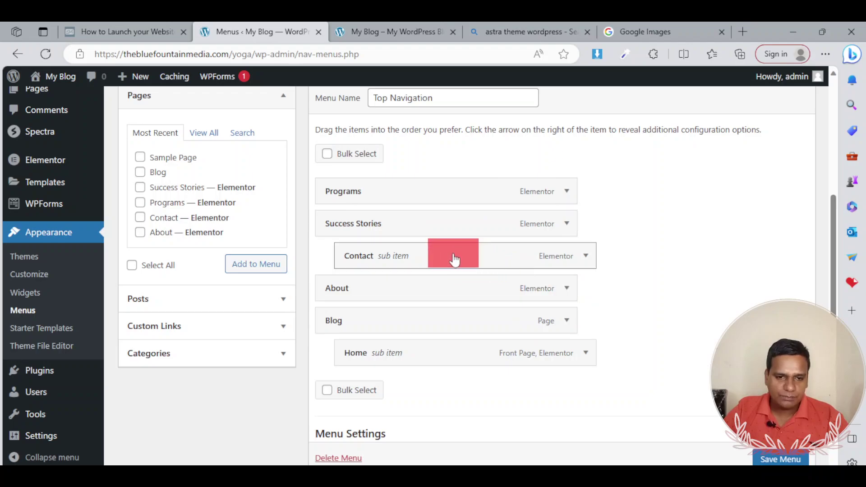
drag(454, 260, 436, 359)
drag(434, 316, 620, 209)
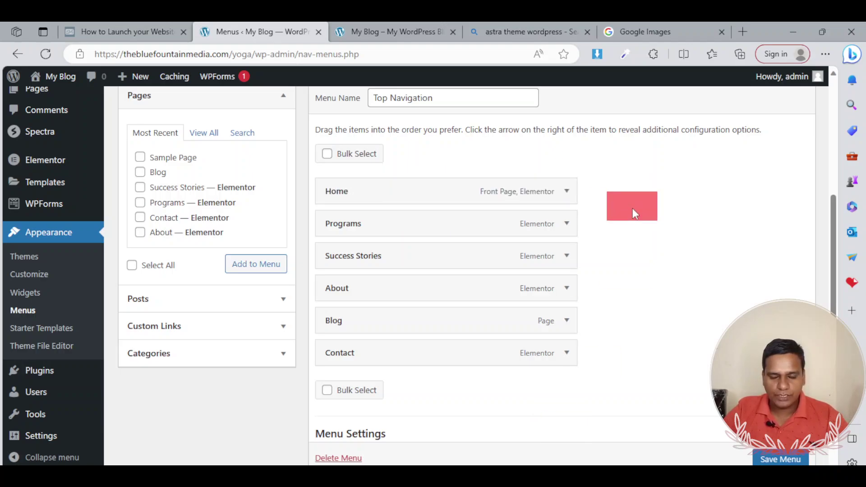
Save the Top Navigation menu and check the order of the navigation items on the live homepage.
click(775, 460)
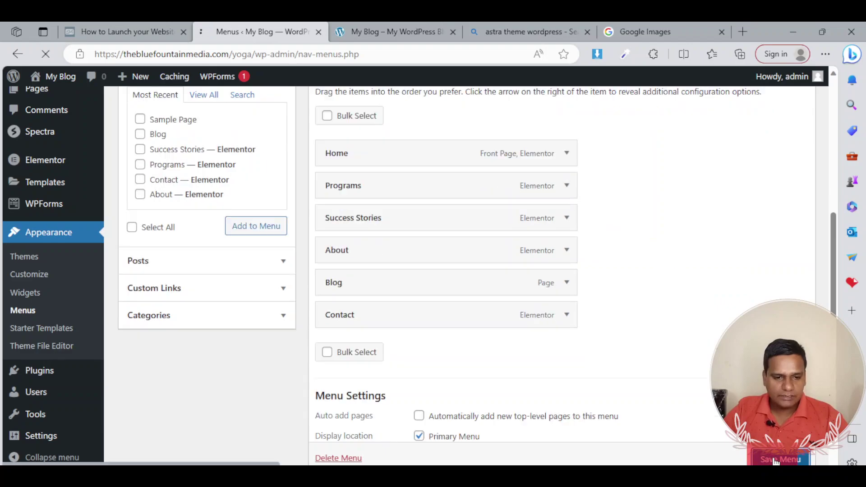
scroll(653, 374, down, 5)
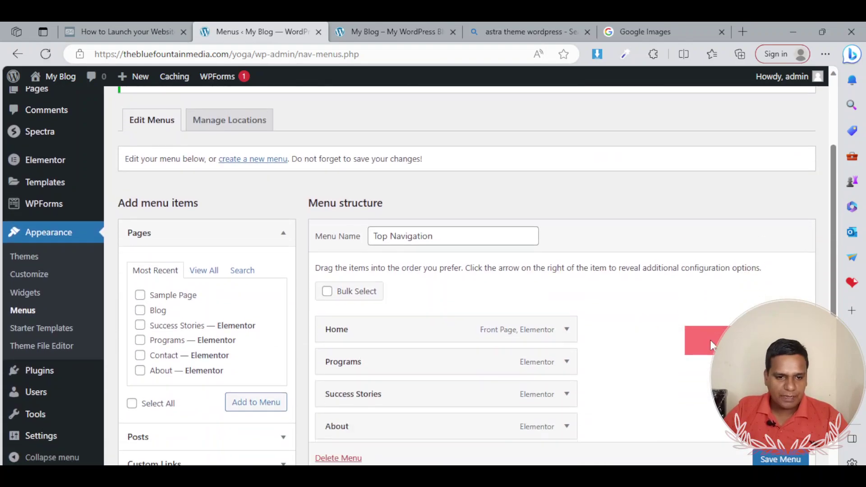
scroll(719, 326, down, 3)
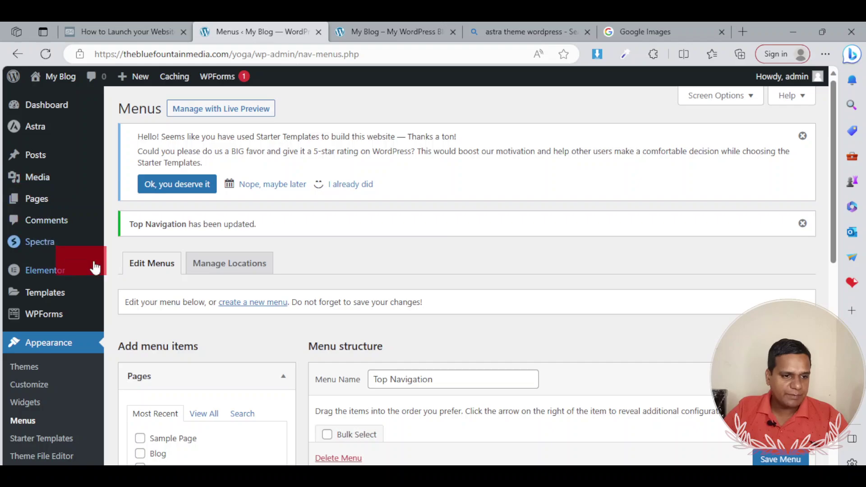
click(415, 36)
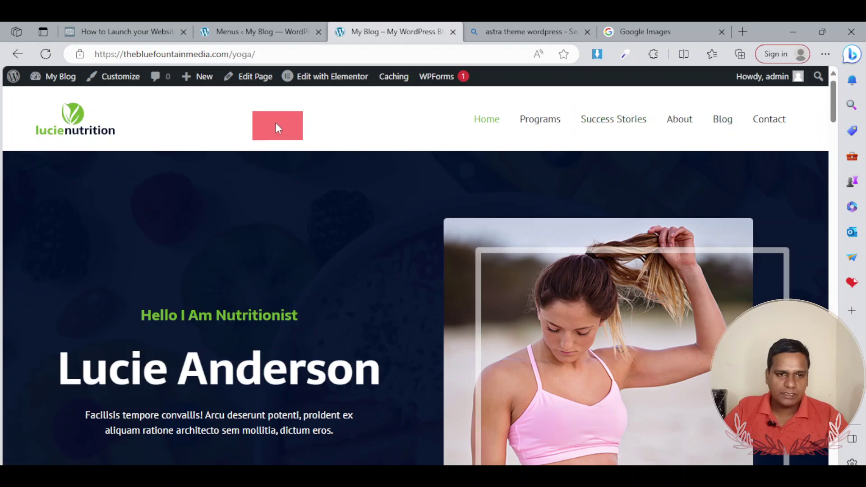
Return to the site's admin area and open the list of all pages.
click(248, 36)
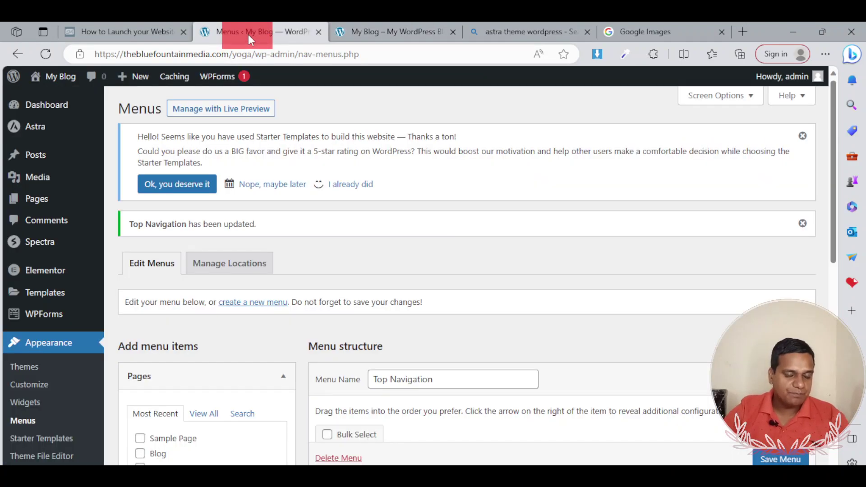
mouse_move(35, 159)
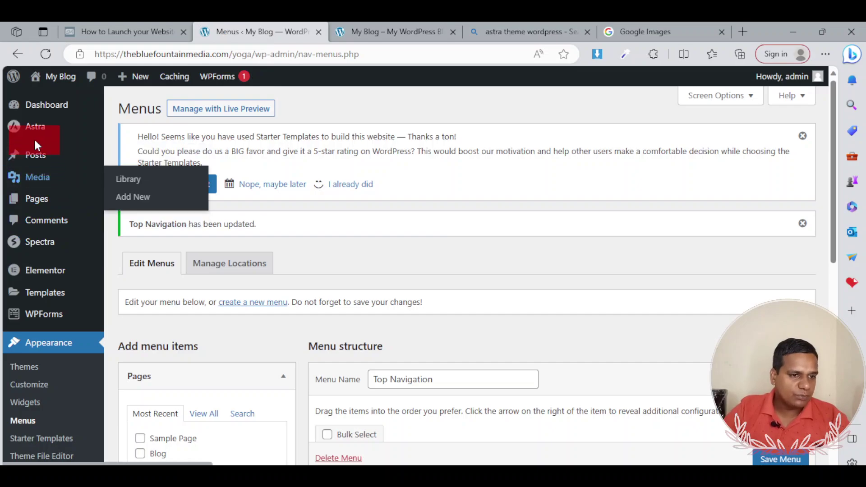
click(34, 205)
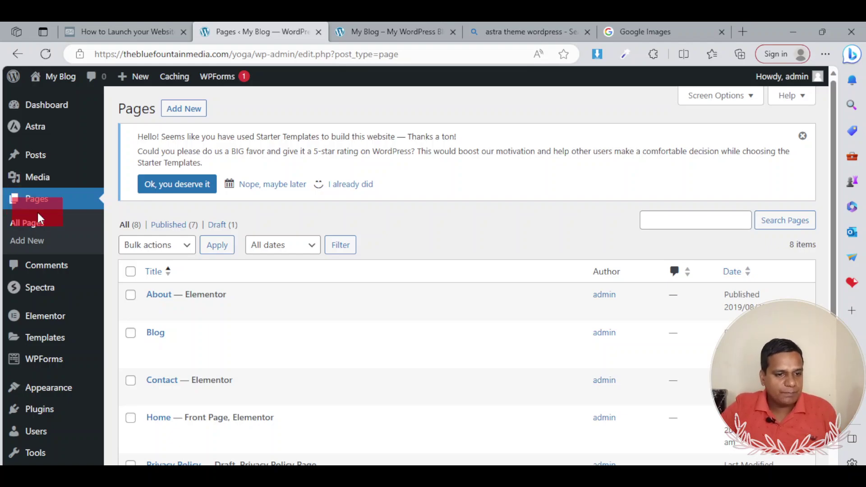
mouse_move(325, 301)
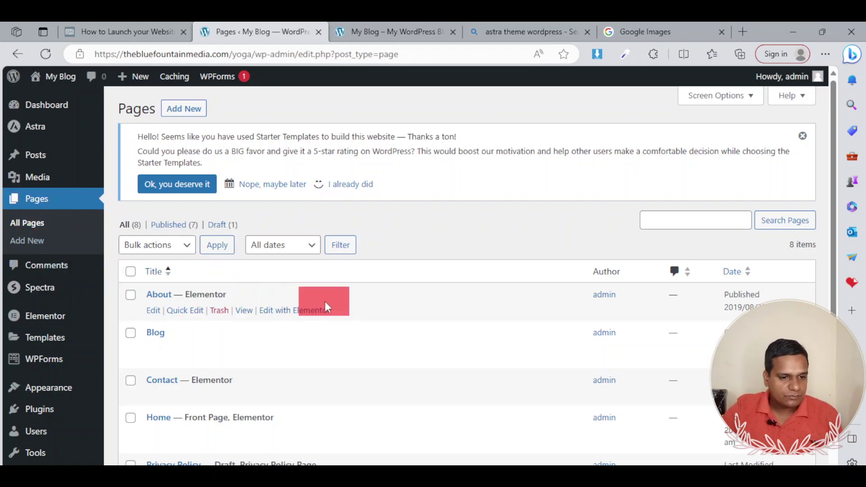
Open the Home page for editing in Elementor, leaving the block editor and dismissing the AI image generator announcement.
scroll(325, 302, down, 3)
mouse_move(153, 307)
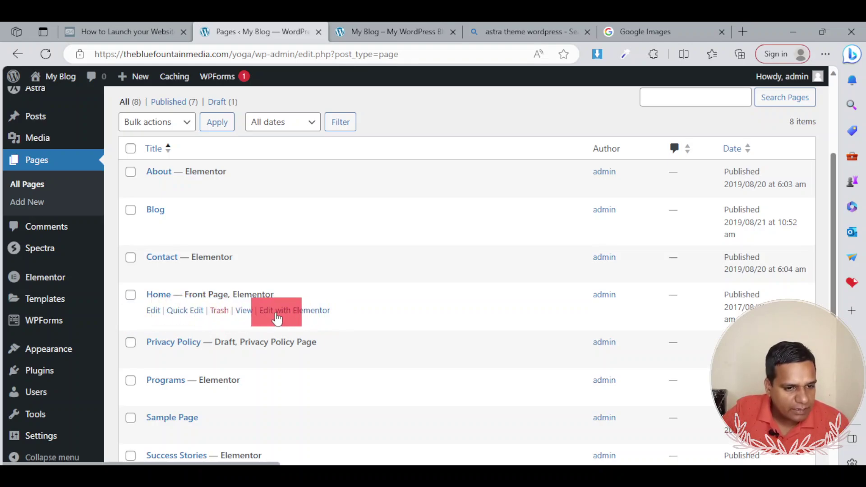
click(154, 312)
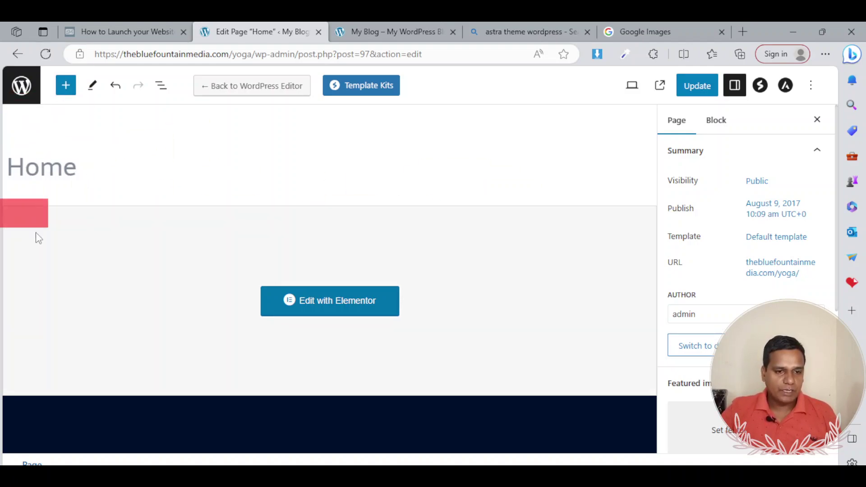
click(349, 302)
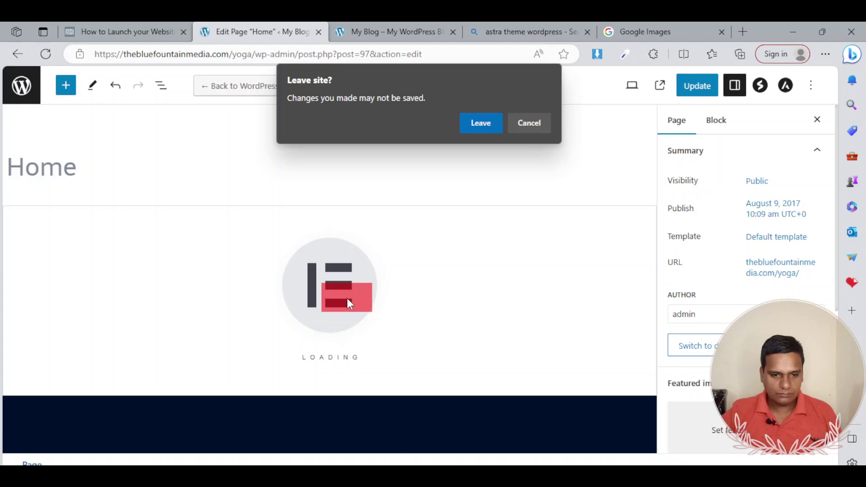
click(482, 124)
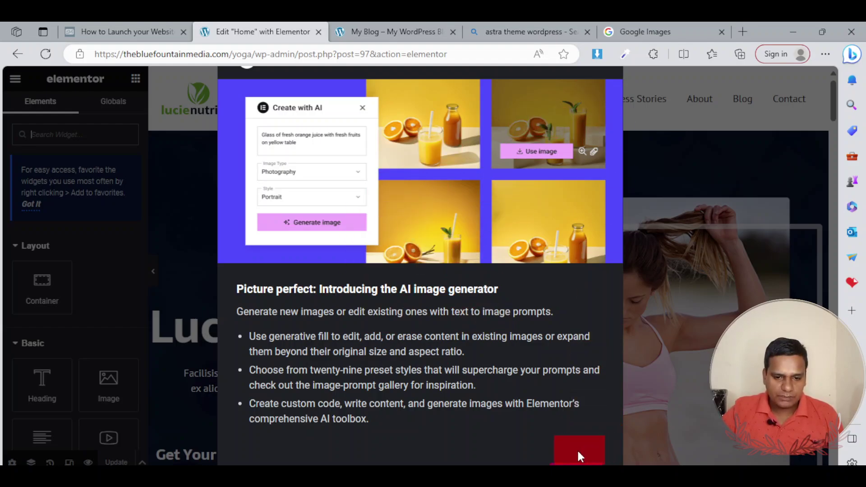
click(554, 461)
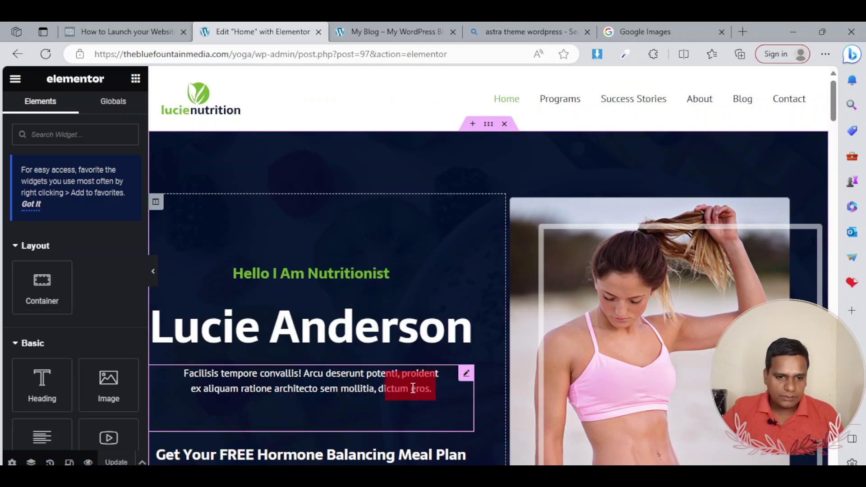
Look over the Home page layout and open the hero section's photo of the woman for editing.
scroll(398, 307, down, 2)
scroll(398, 307, down, 7)
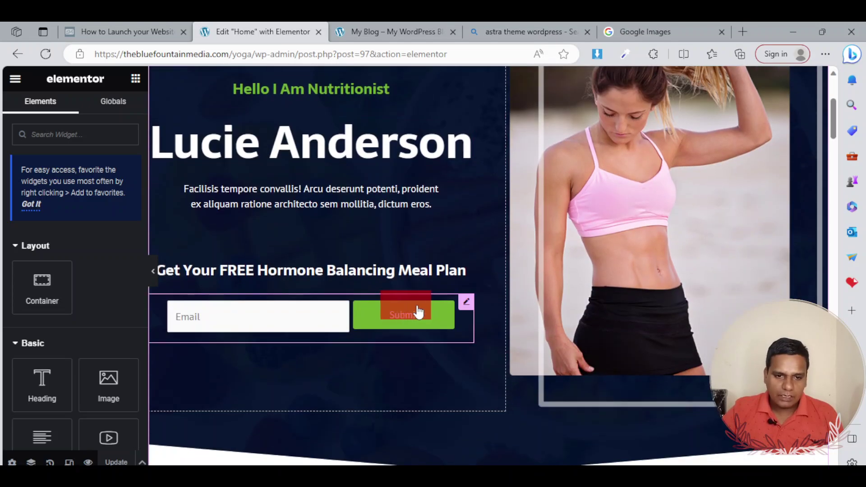
scroll(638, 292, down, 4)
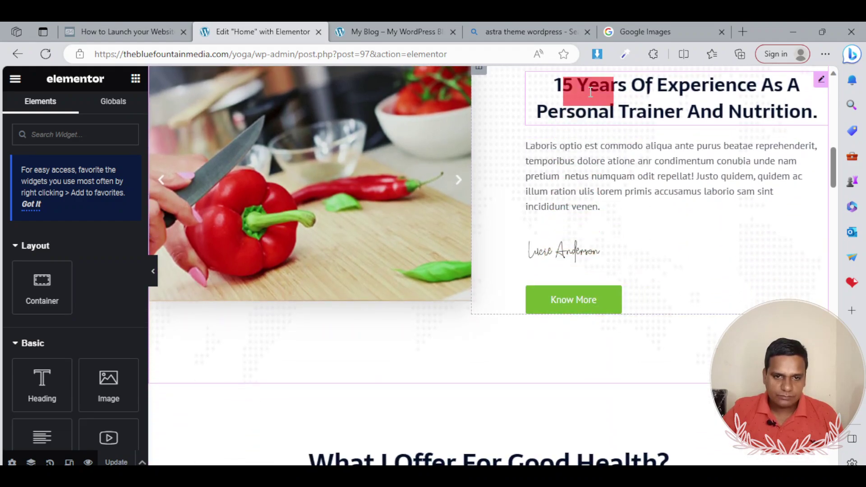
scroll(612, 227, up, 13)
scroll(612, 227, down, 3)
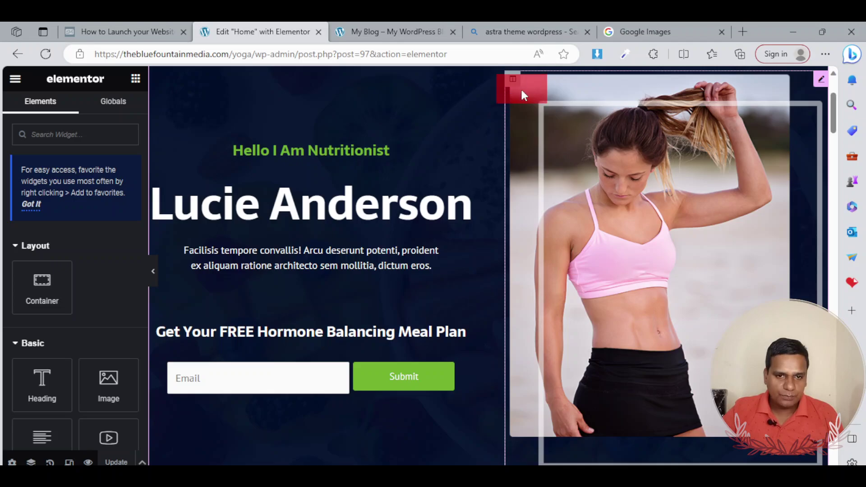
scroll(582, 90, up, 3)
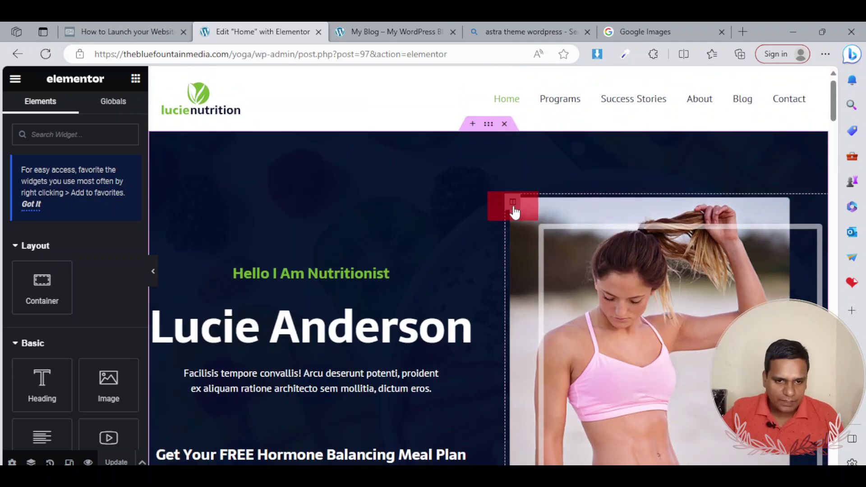
click(514, 207)
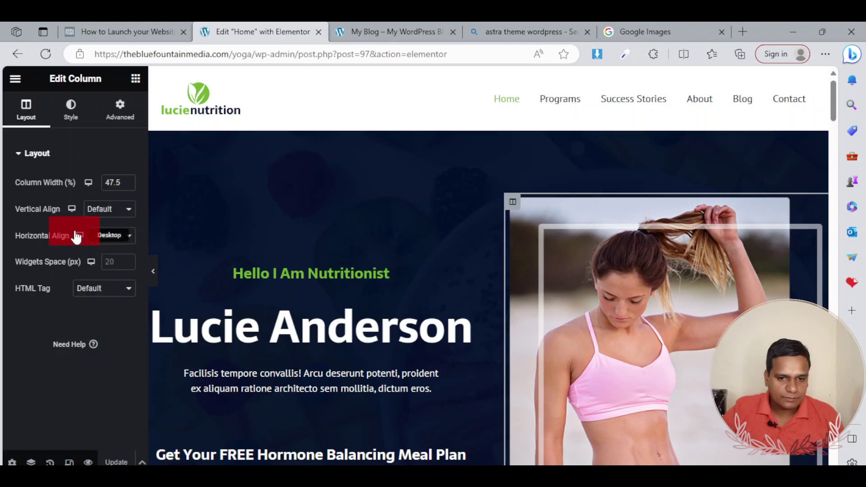
click(821, 211)
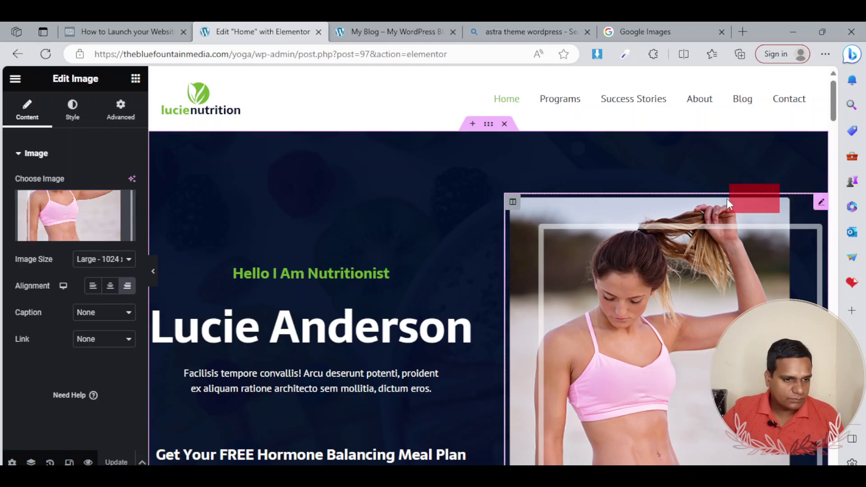
Open the image chooser for the hero photo and browse the existing media library.
mouse_move(58, 215)
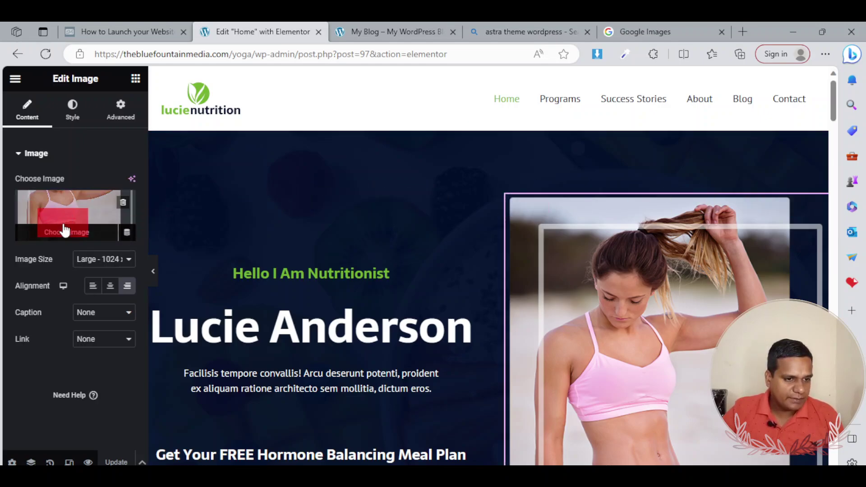
click(65, 235)
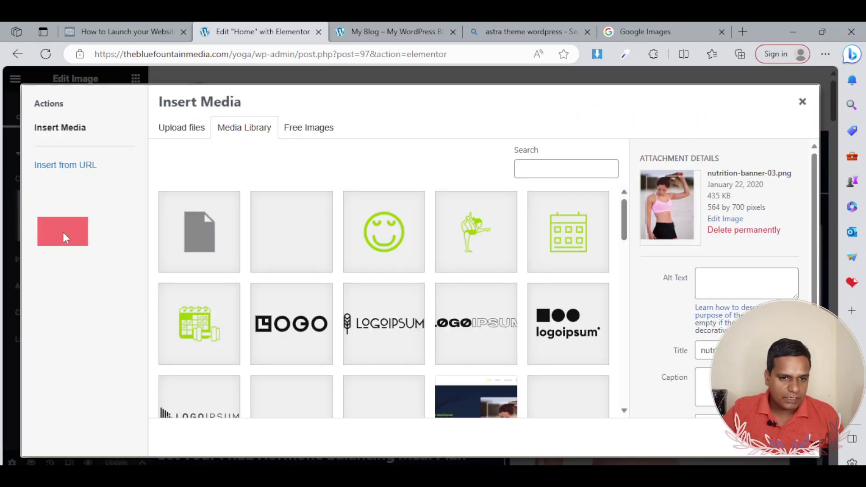
scroll(454, 306, down, 2)
scroll(455, 305, down, 1)
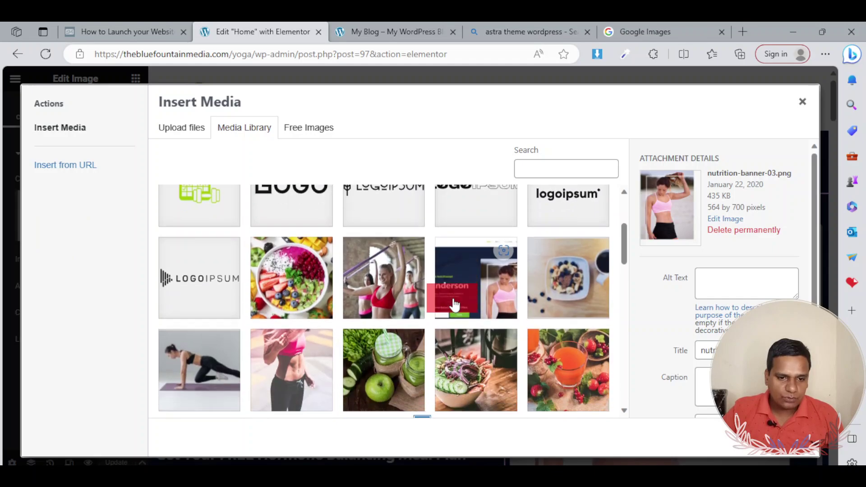
scroll(454, 303, up, 3)
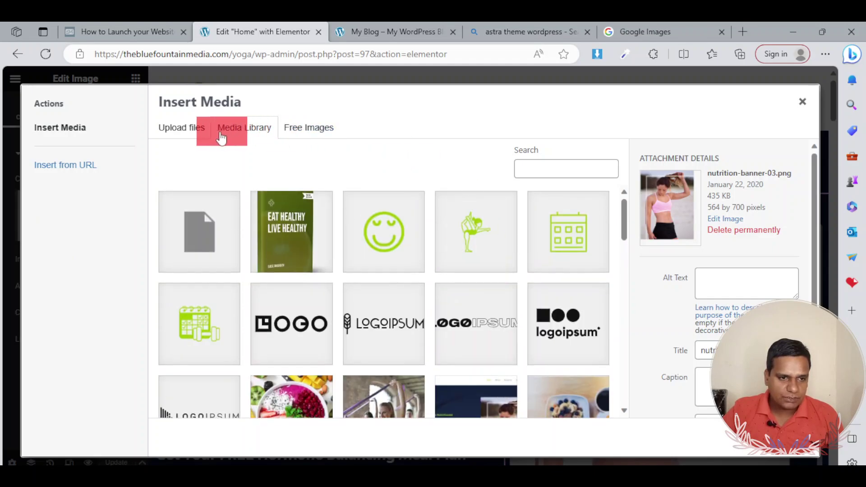
Upload the image file "In a land where magic thrived" from the Downloads folder to the media library.
click(174, 133)
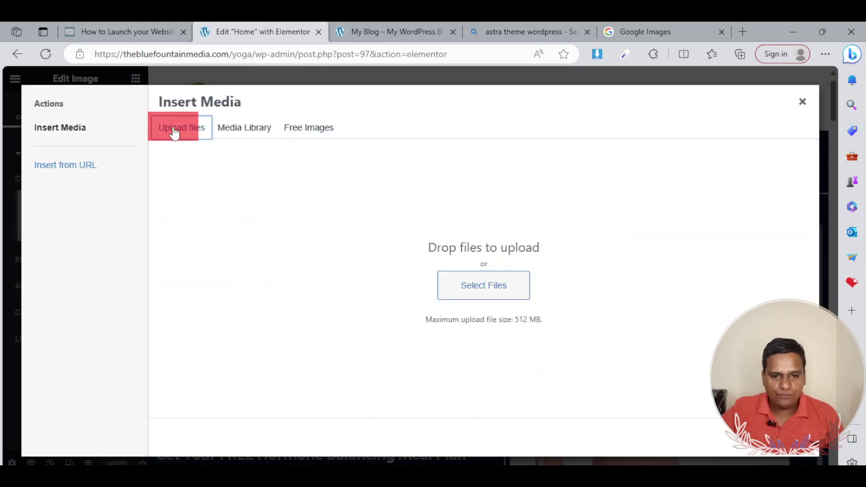
click(477, 284)
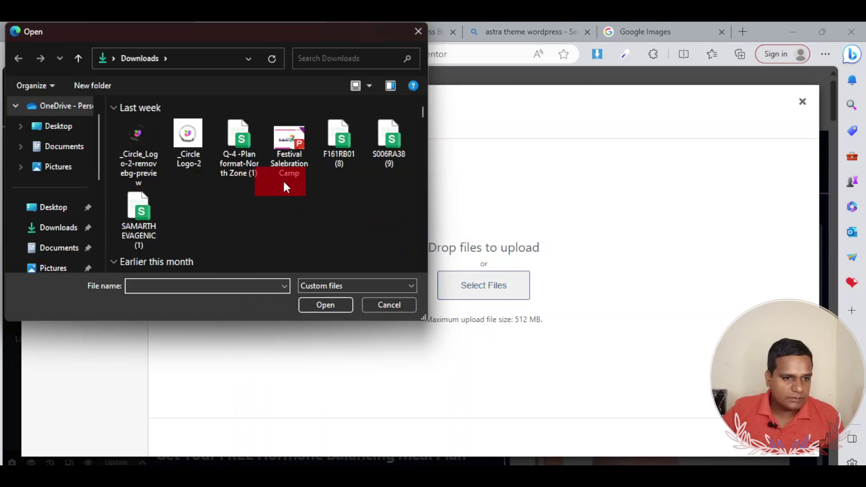
scroll(285, 184, down, 20)
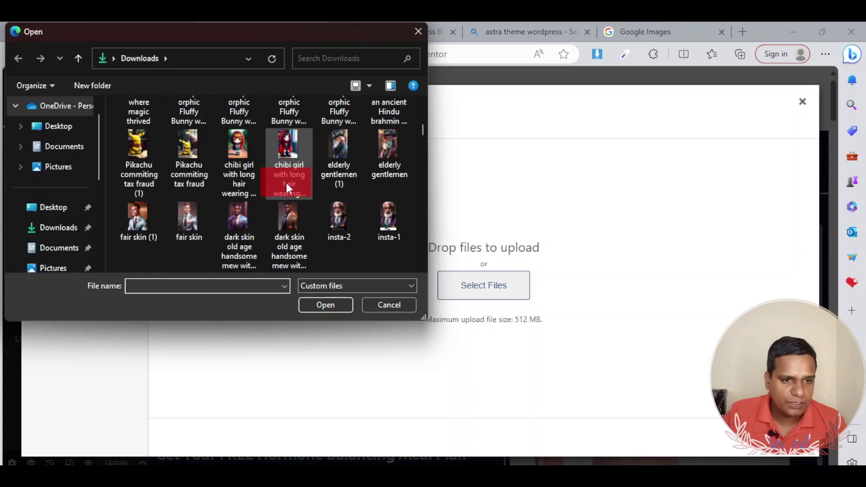
scroll(286, 182, up, 5)
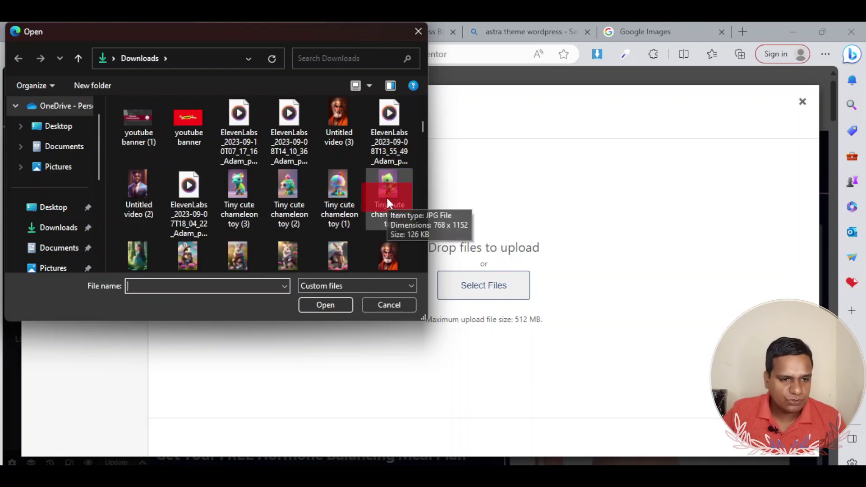
scroll(329, 216, down, 1)
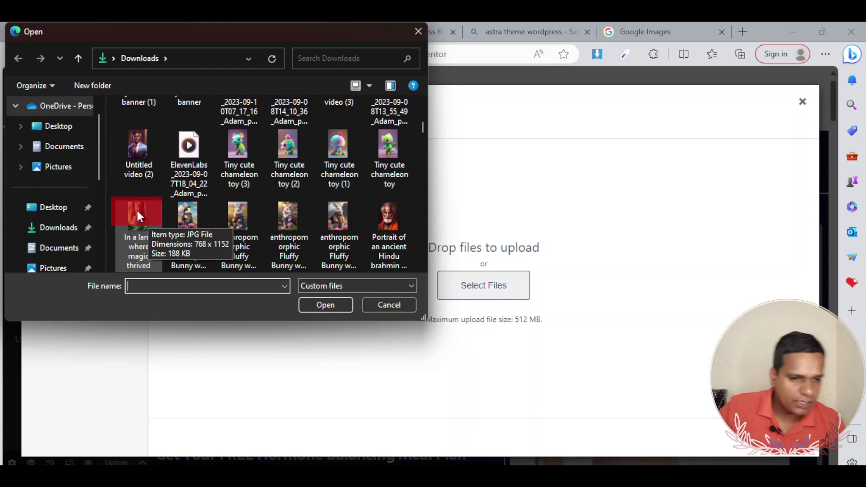
scroll(340, 195, down, 3)
scroll(343, 194, down, 10)
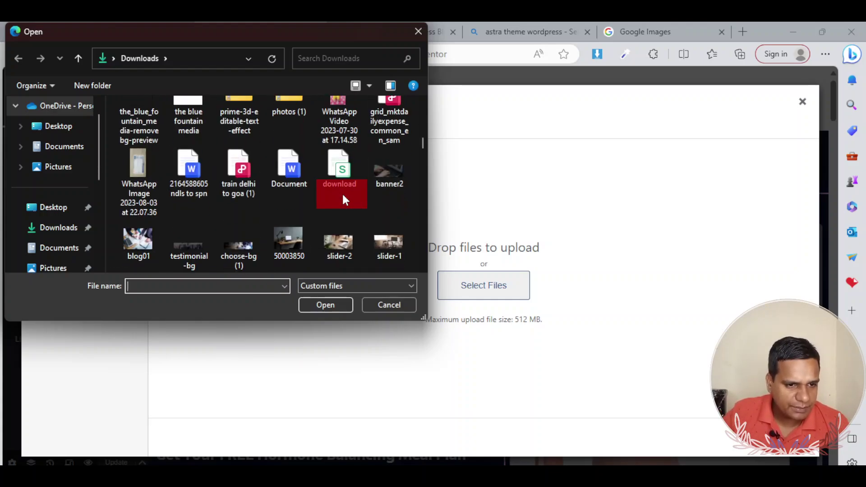
scroll(342, 194, up, 12)
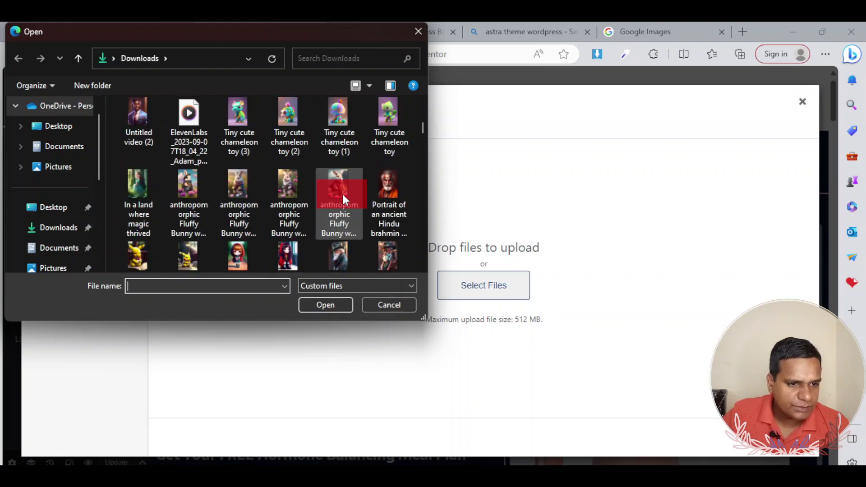
click(135, 184)
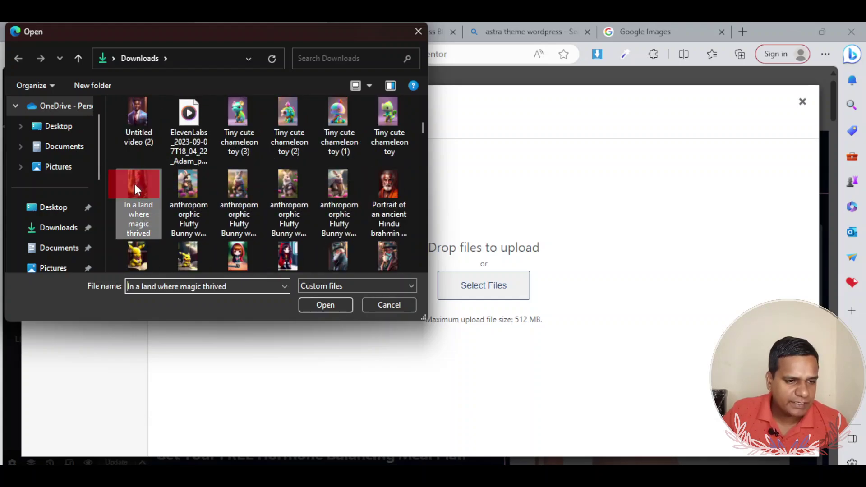
click(336, 304)
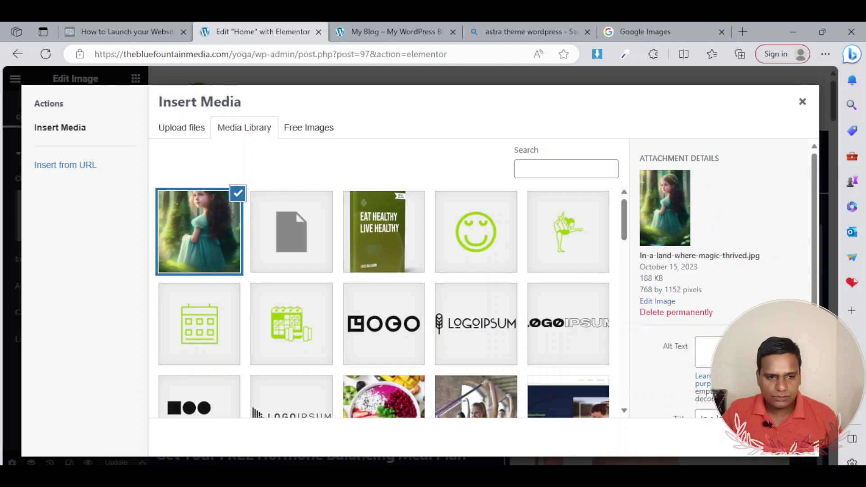
Replace the hero photo with the uploaded forest girl image and review how it fits the section.
click(790, 437)
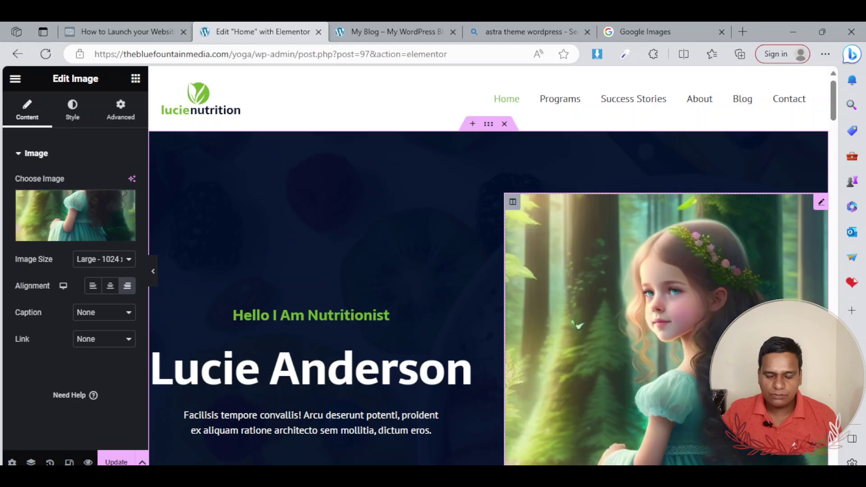
scroll(489, 266, down, 7)
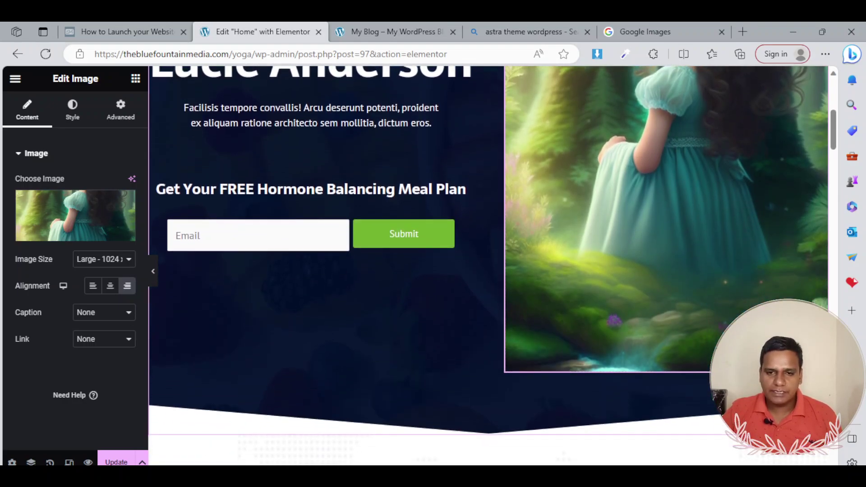
scroll(684, 333, up, 4)
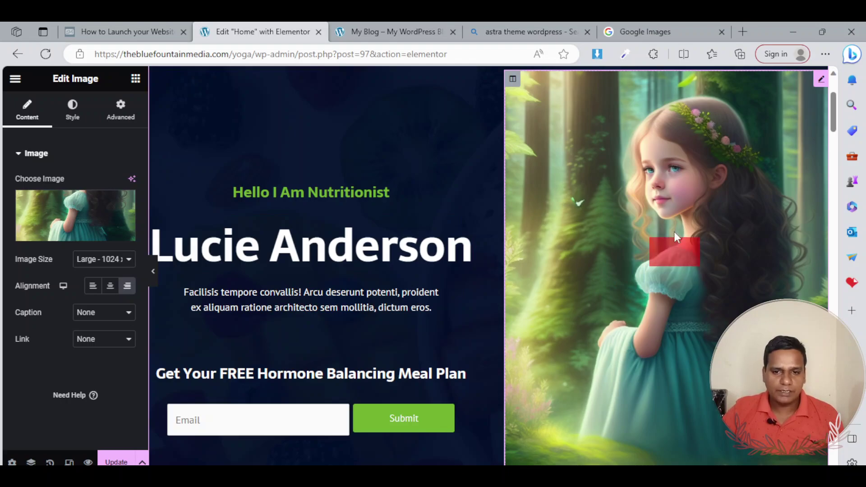
scroll(672, 261, up, 2)
scroll(686, 291, down, 2)
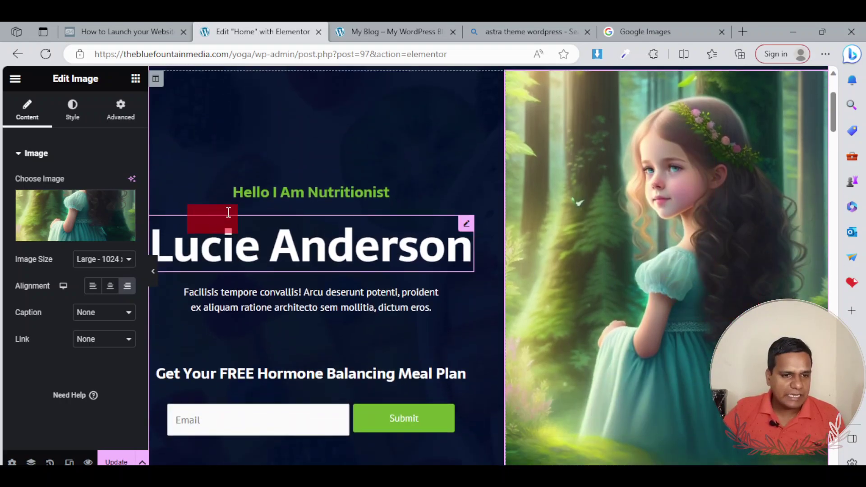
Replace the green "Hello I Am Nutritionist" heading in the hero section with "Welcome to our Website".
click(383, 192)
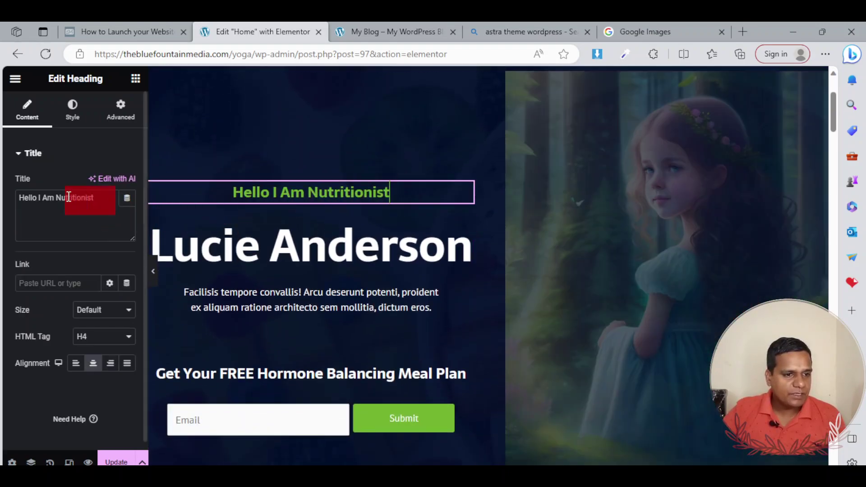
click(401, 186)
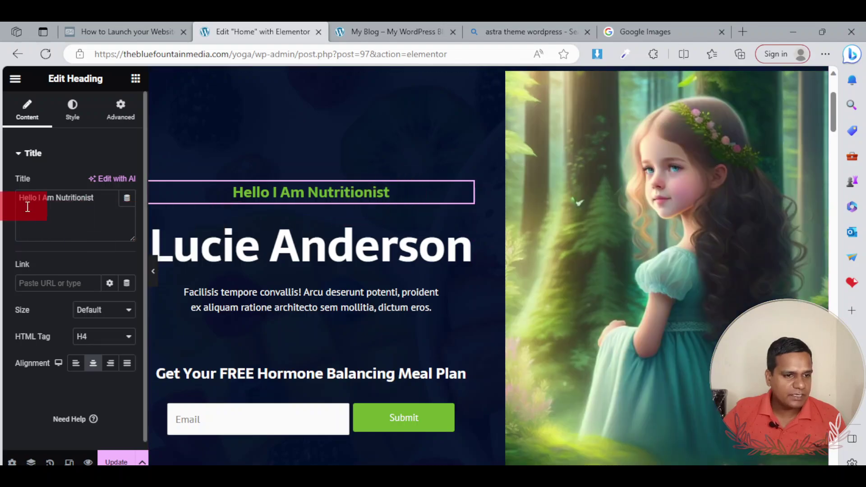
click(109, 198)
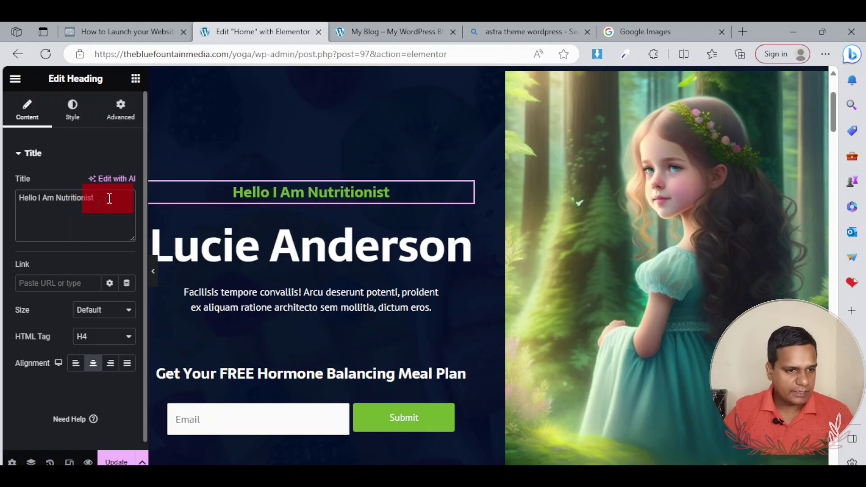
key(BackSpace)
key(BackSpace)
key(BackSpace)
key(BackSpace)
key(BackSpace)
key(BackSpace)
key(BackSpace)
key(BackSpace)
key(BackSpace)
key(BackSpace)
key(BackSpace)
key(BackSpace)
key(BackSpace)
key(BackSpace)
key(BackSpace)
key(BackSpace)
key(BackSpace)
key(BackSpace)
key(BackSpace)
key(BackSpace)
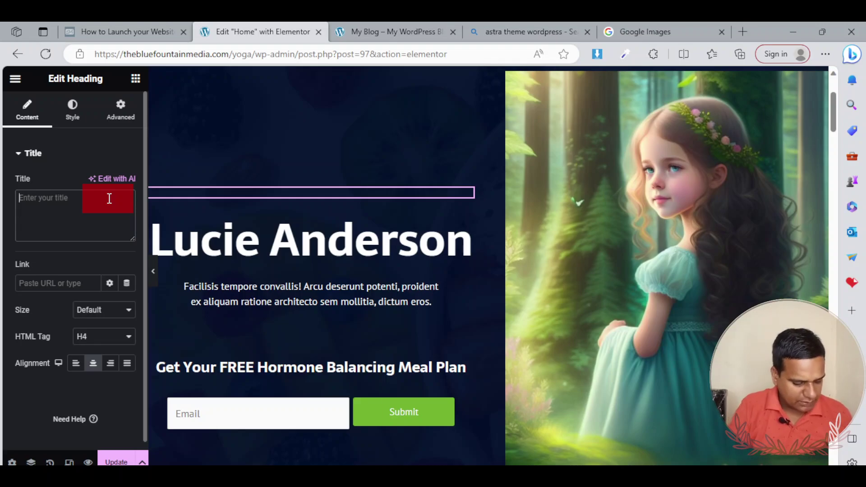
text(We)
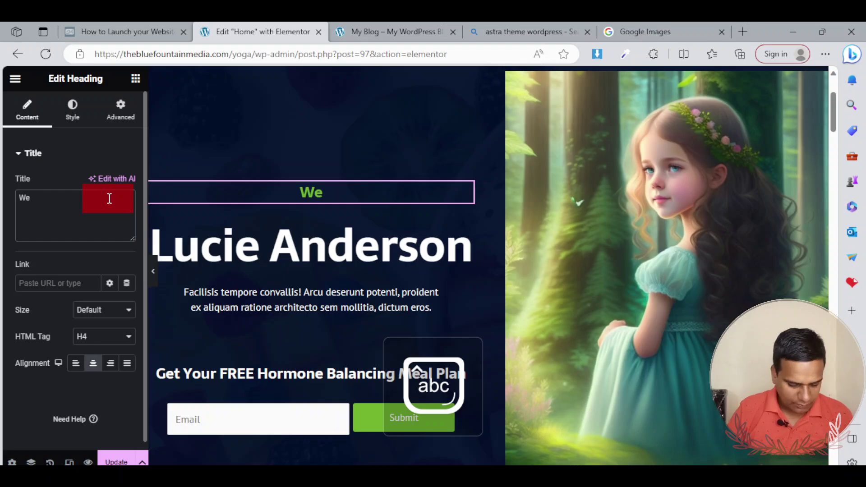
text(lcome)
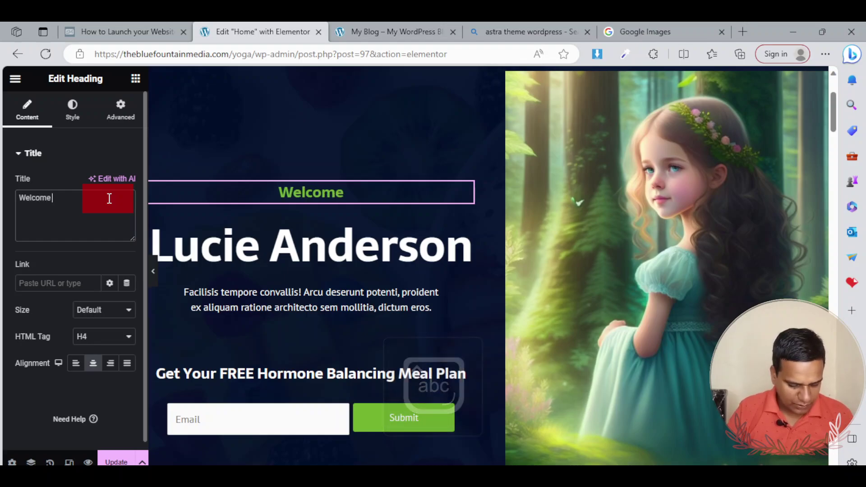
text( to our)
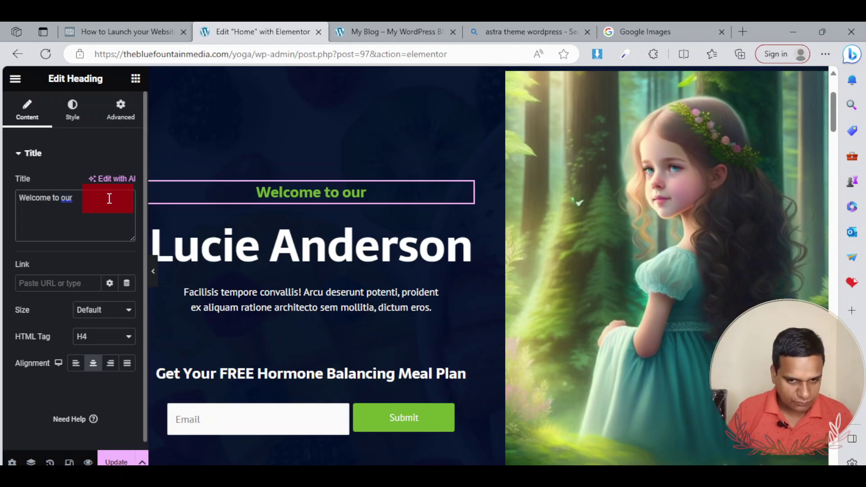
key(Caps_Lock)
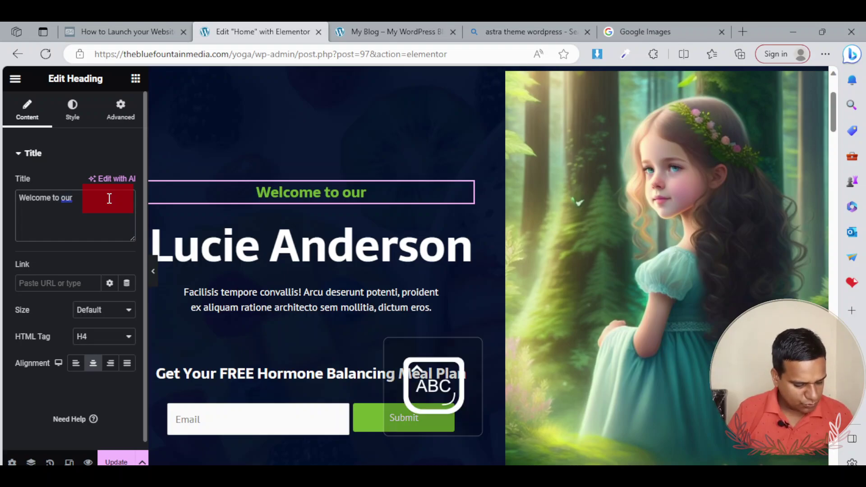
text(W)
key(Caps_Lock)
text(ebsite)
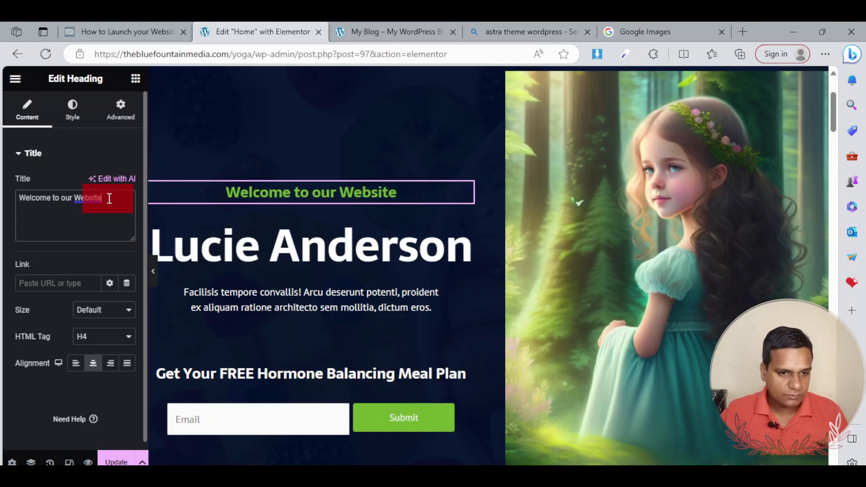
Replace the large white name title below the green heading with "Yoga Guru".
scroll(242, 217, down, 1)
click(271, 189)
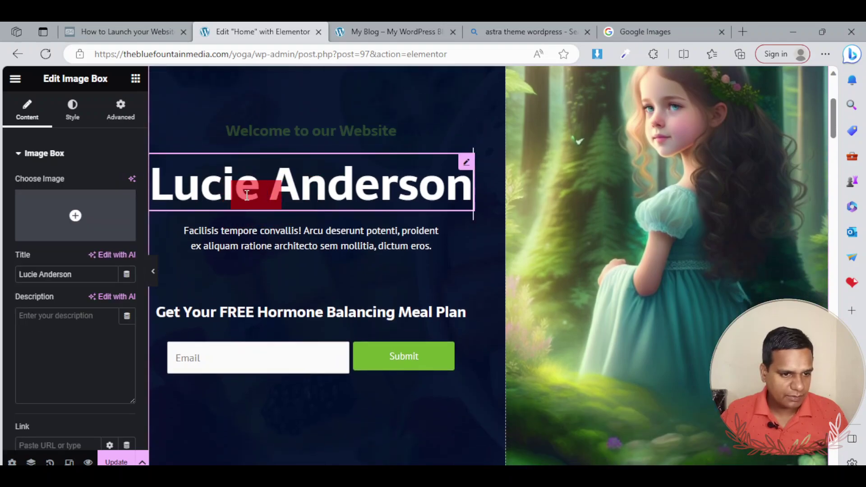
click(300, 131)
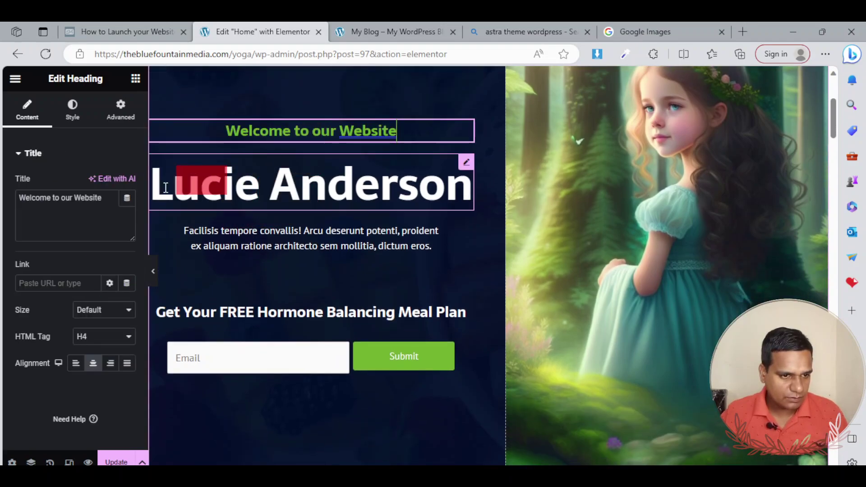
click(236, 188)
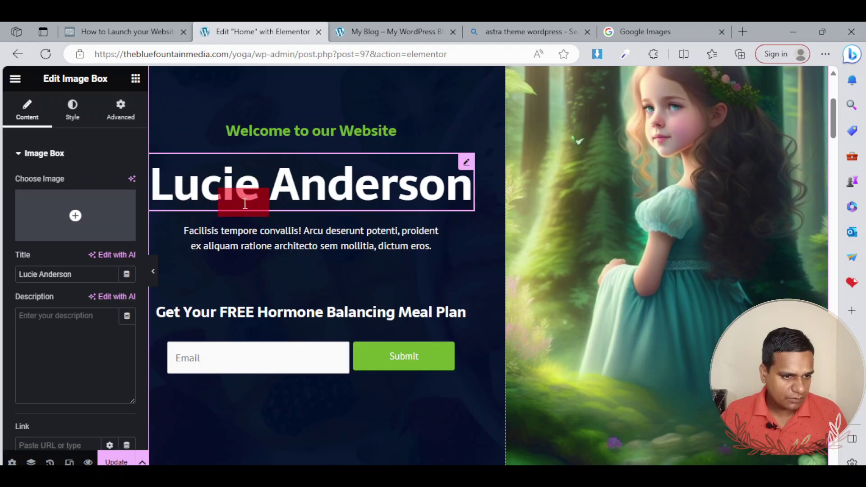
click(92, 271)
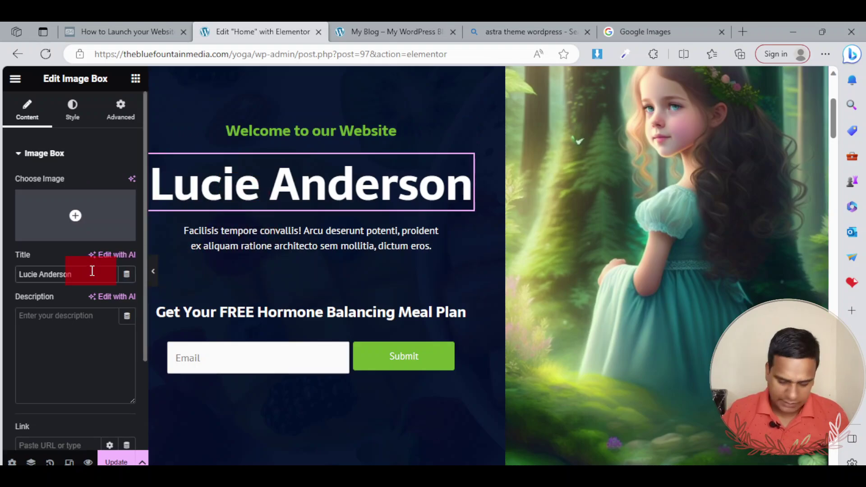
key(BackSpace)
key(BackSpace)
key(BackSpace)
key(BackSpace)
key(BackSpace)
key(BackSpace)
key(BackSpace)
key(BackSpace)
key(BackSpace)
key(BackSpace)
key(BackSpace)
key(BackSpace)
key(BackSpace)
key(BackSpace)
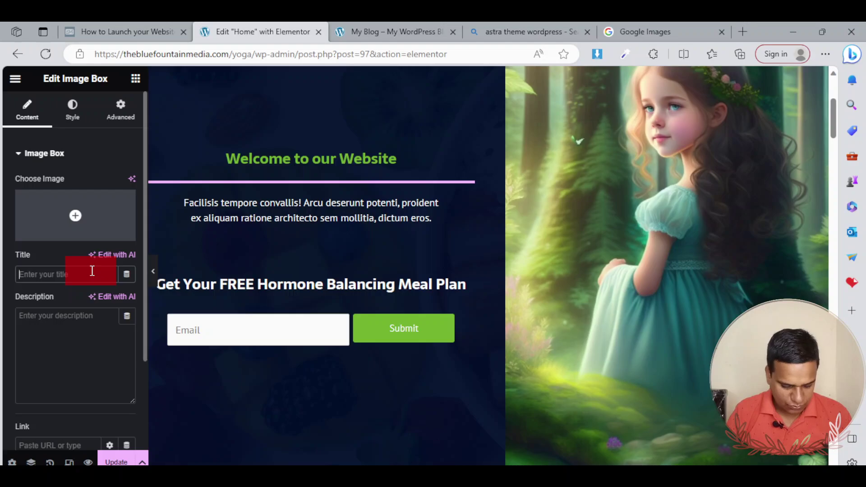
text(yoga)
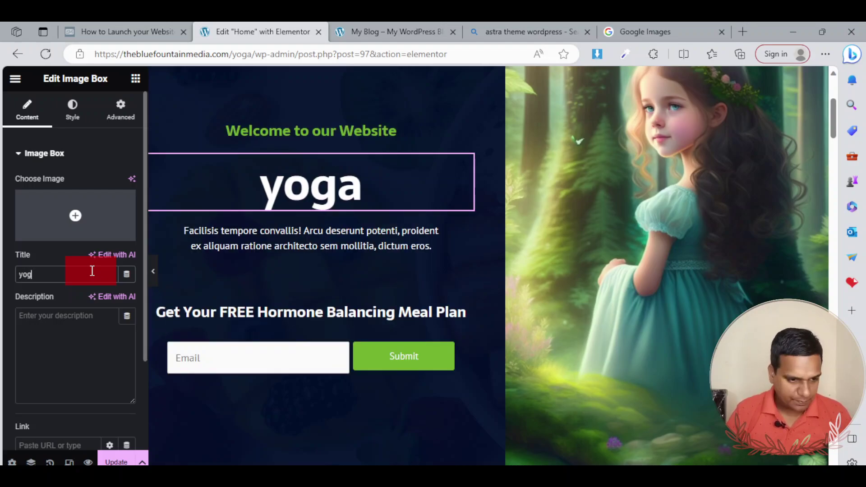
key(BackSpace)
key(BackSpace)
key(BackSpace)
key(Caps_Lock)
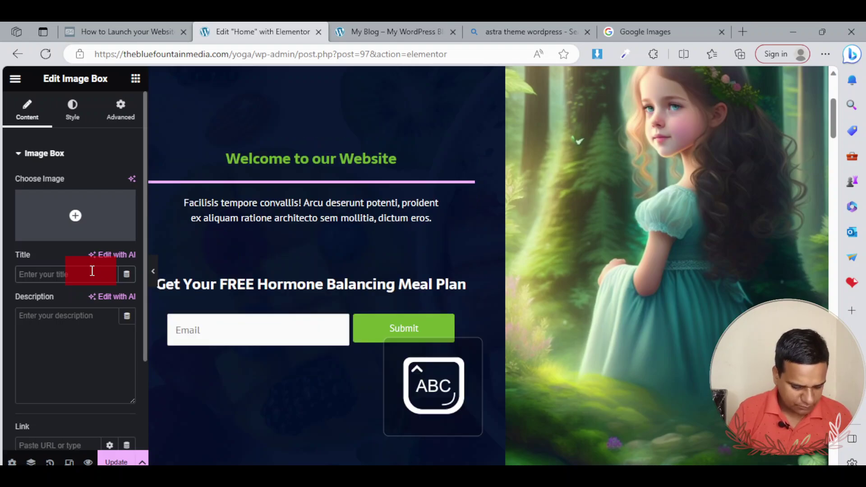
text(Y)
key(Caps_Lock)
text(oga)
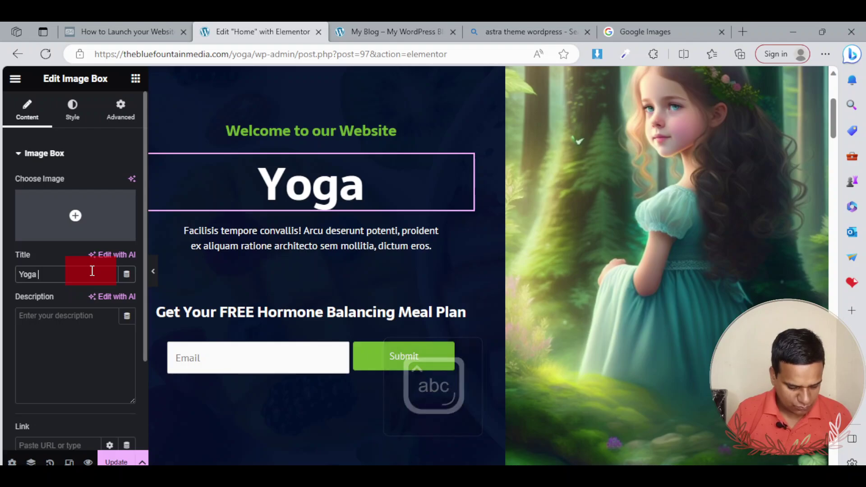
key(Caps_Lock)
text(G)
key(Caps_Lock)
text(uru)
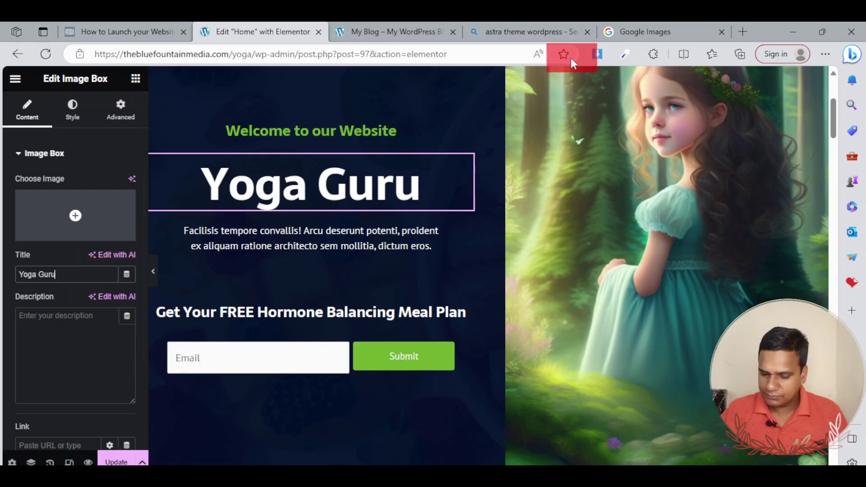
Delete all the placeholder text from the paragraph beneath the "Yoga Guru" title.
click(373, 236)
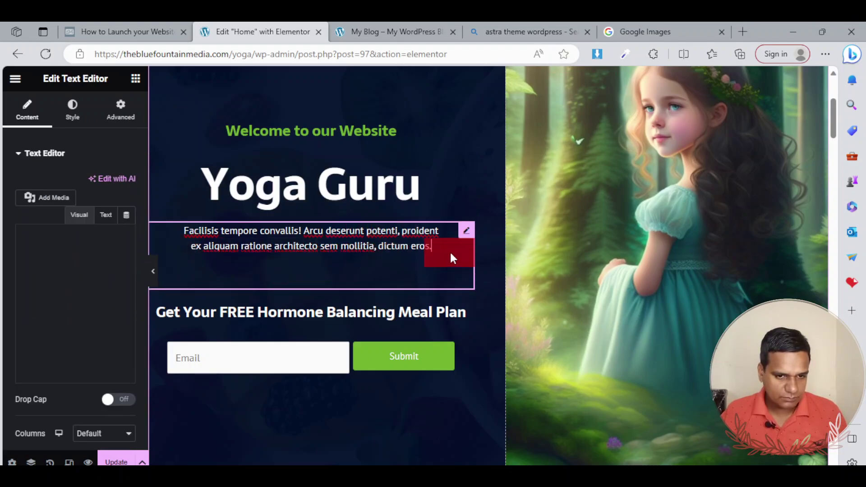
scroll(115, 282, down, 2)
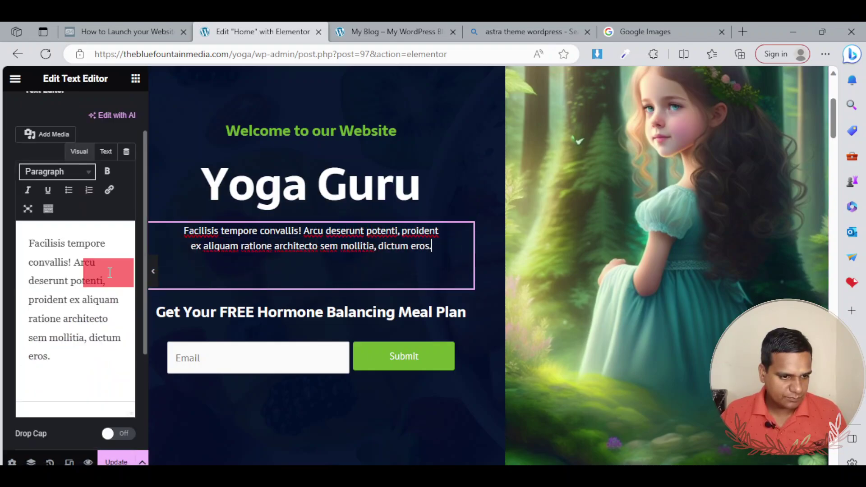
click(80, 359)
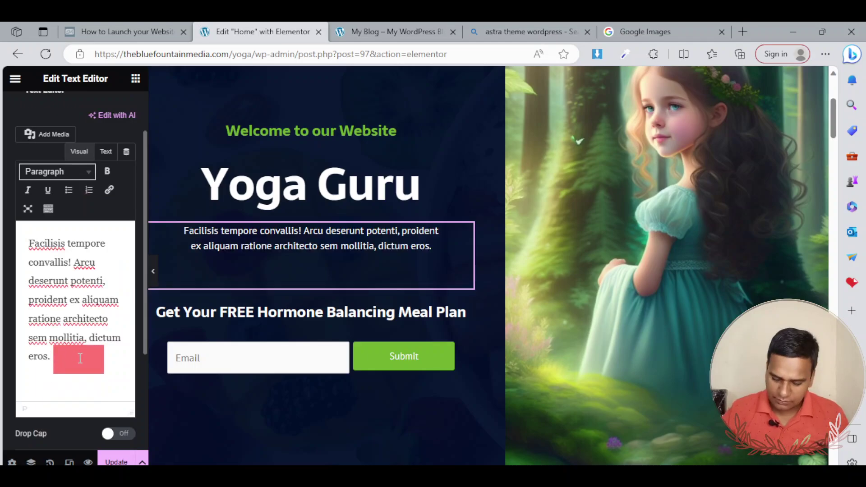
key(BackSpace)
key(BackSpace)
key(BackSpace)
key(BackSpace)
key(BackSpace)
key(BackSpace)
key(BackSpace)
key(BackSpace)
key(BackSpace)
key(BackSpace)
key(BackSpace)
key(BackSpace)
key(BackSpace)
key(BackSpace)
key(BackSpace)
key(BackSpace)
key(BackSpace)
key(BackSpace)
key(BackSpace)
key(BackSpace)
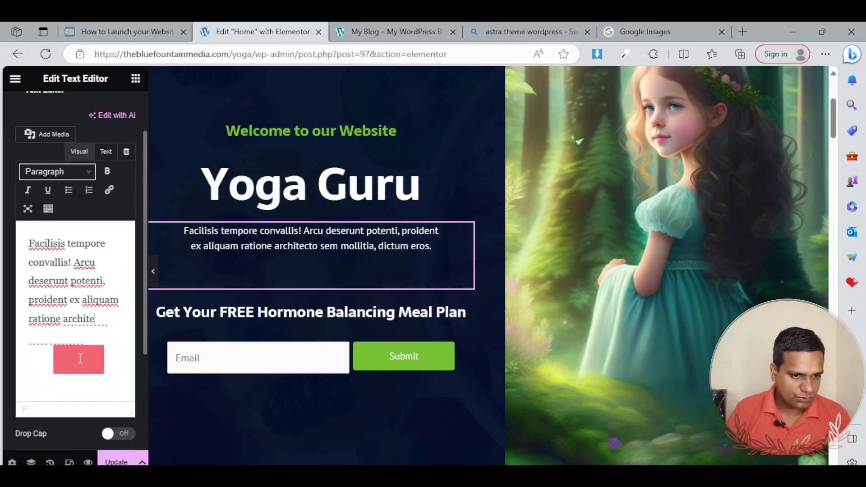
key(BackSpace)
key(BackSpace)
key(BackSpace)
key(BackSpace)
key(BackSpace)
key(BackSpace)
key(BackSpace)
key(BackSpace)
key(BackSpace)
key(BackSpace)
key(BackSpace)
key(BackSpace)
key(BackSpace)
key(BackSpace)
key(BackSpace)
key(BackSpace)
key(BackSpace)
key(BackSpace)
key(BackSpace)
key(BackSpace)
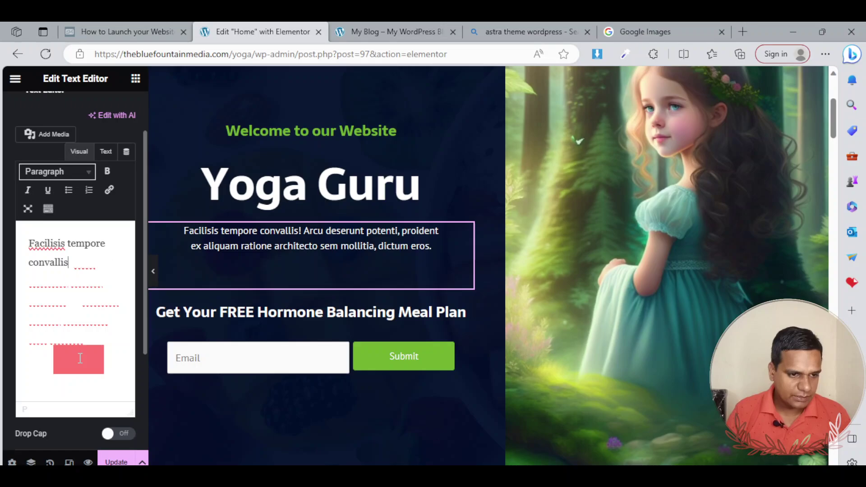
key(BackSpace)
key(BackSpace)
key(BackSpace)
key(BackSpace)
key(BackSpace)
key(BackSpace)
key(BackSpace)
key(BackSpace)
key(BackSpace)
key(BackSpace)
key(BackSpace)
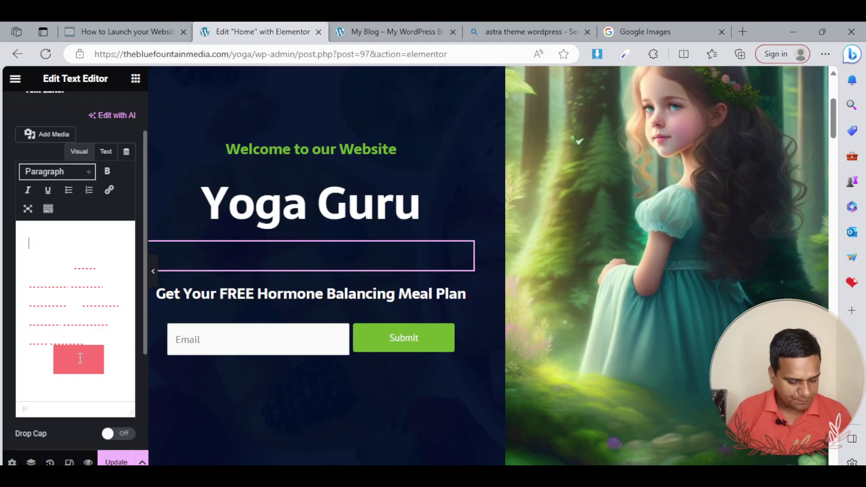
text(welcom)
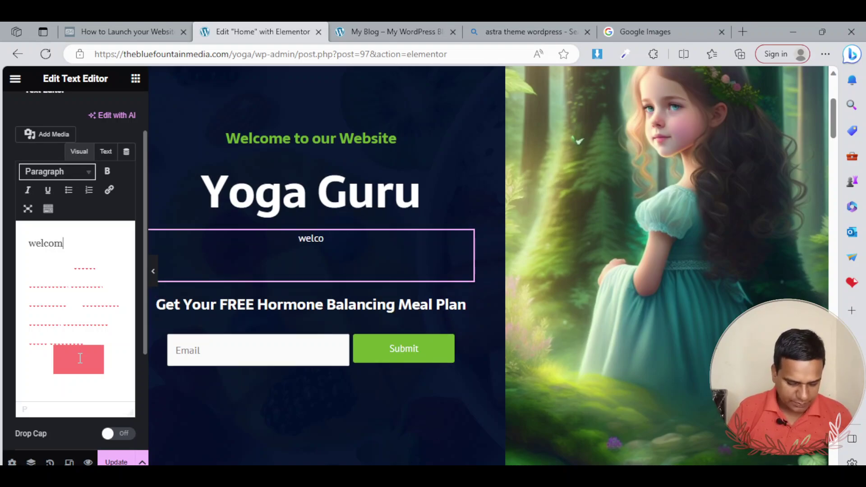
key(BackSpace)
key(BackSpace)
key(BackSpace)
key(BackSpace)
key(BackSpace)
key(BackSpace)
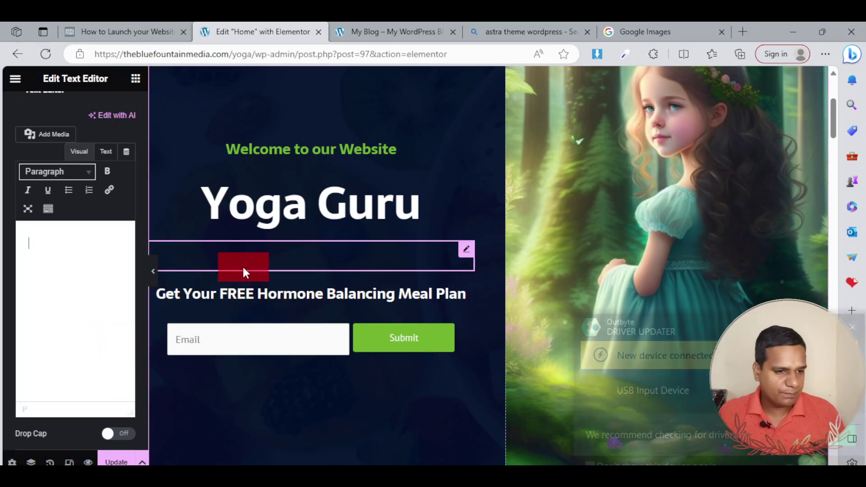
Switch to the Google Images browser tab, dismiss the driver updater notification, and load ChatGPT at chat.openai.com there.
click(648, 32)
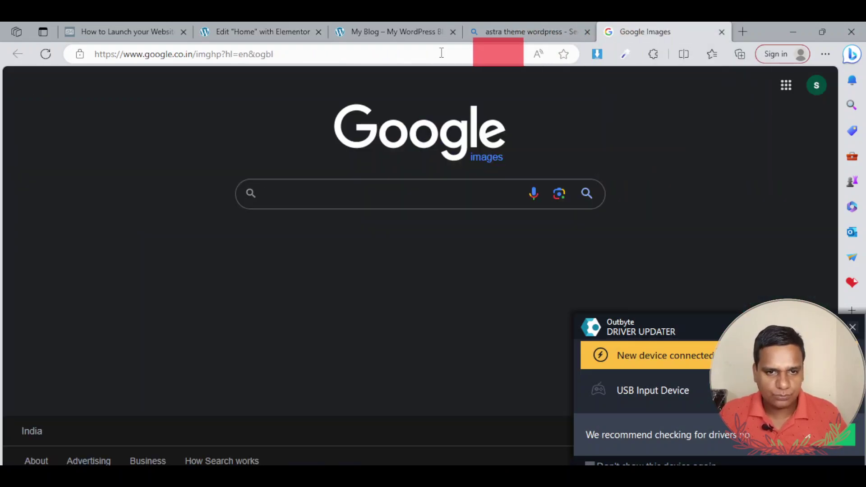
click(852, 328)
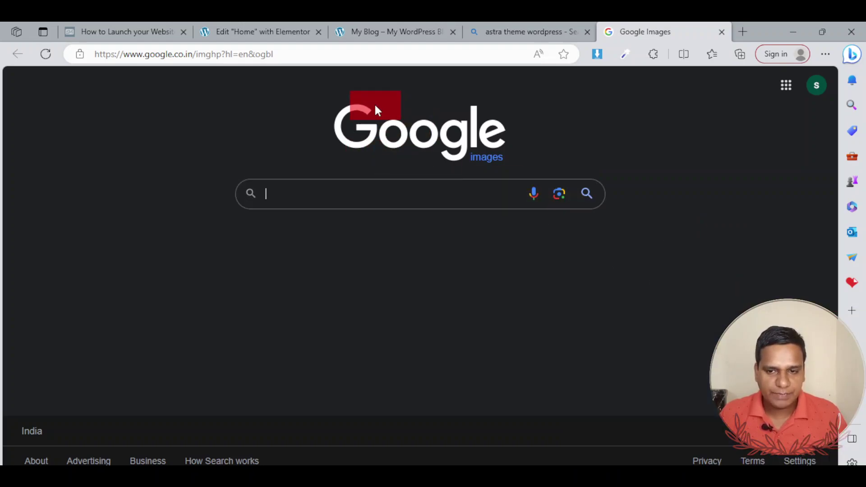
click(306, 197)
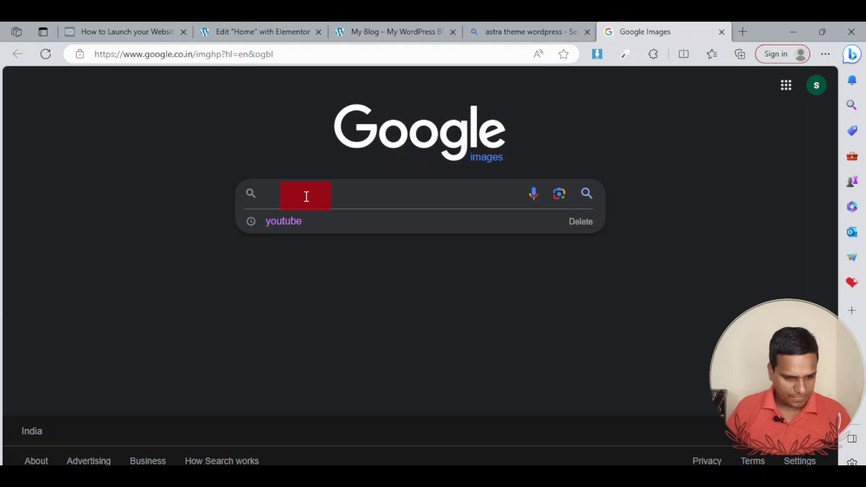
click(232, 54)
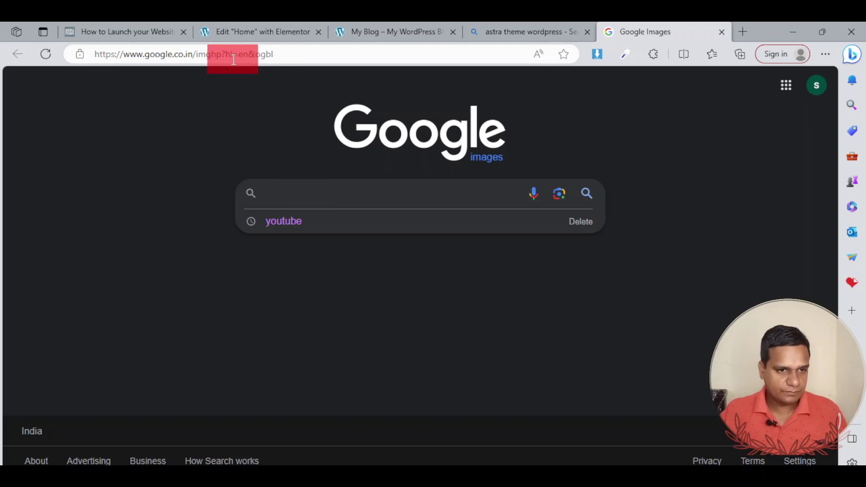
text(chat.openai.com)
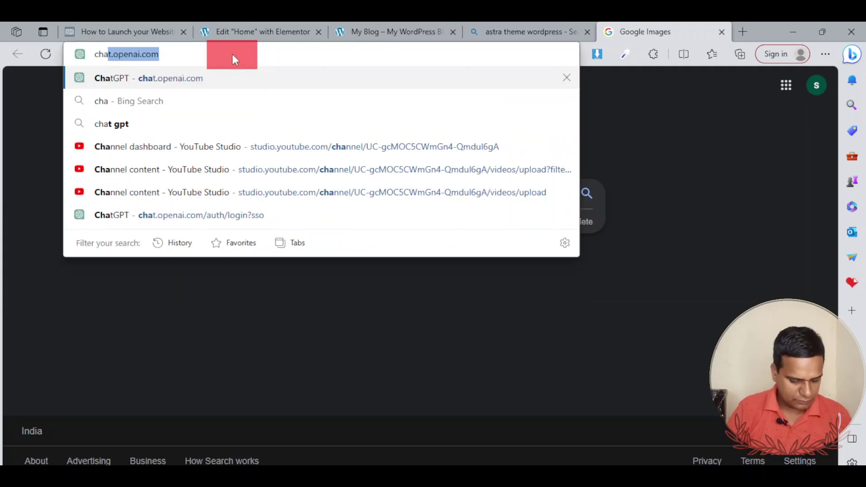
click(191, 75)
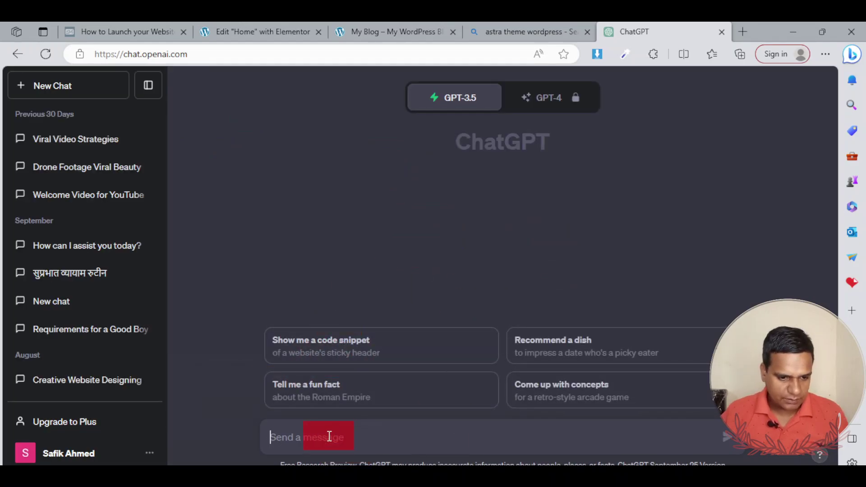
Ask ChatGPT for a "yoga website discription" and look through the generated text from its beginning.
text(yoga website discription)
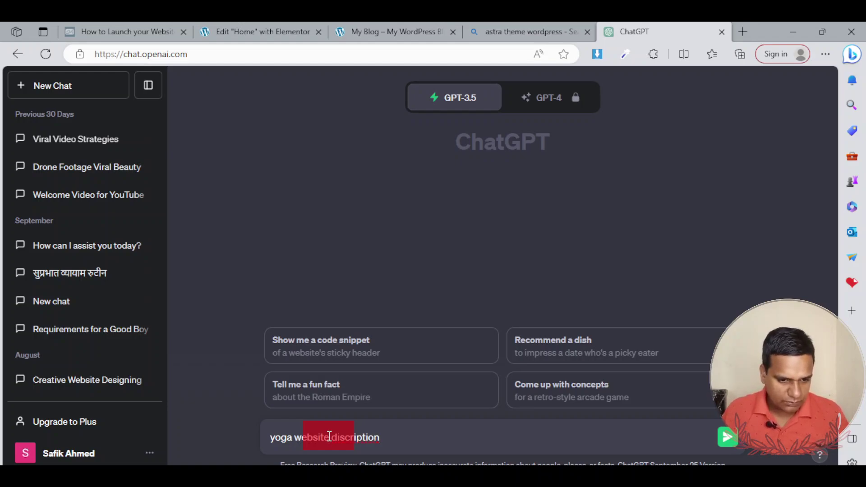
key(Return)
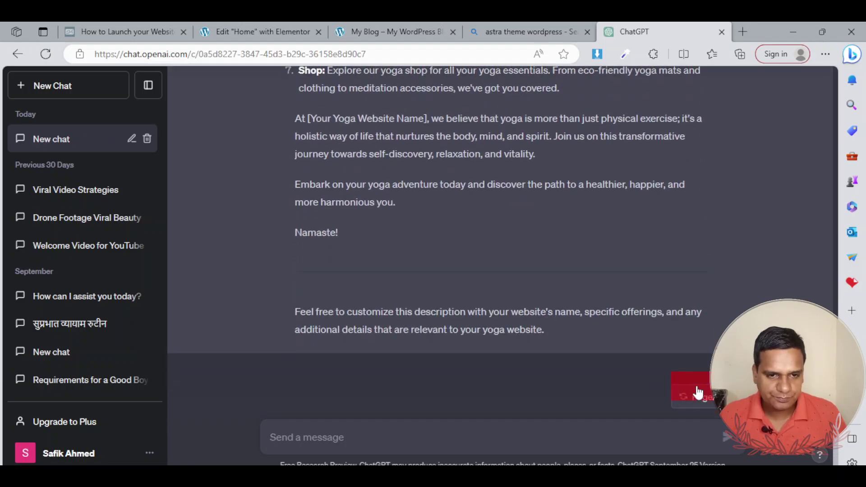
scroll(617, 279, up, 15)
scroll(617, 280, down, 3)
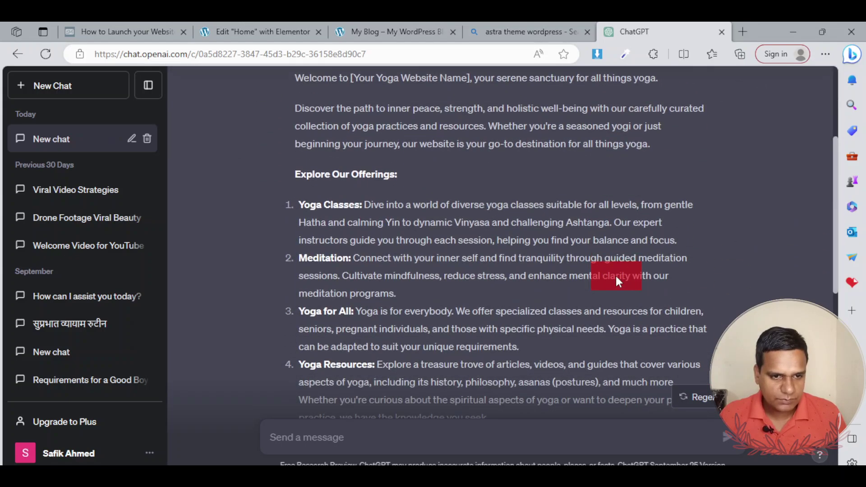
Copy the "Welcome to [Your Yoga Website Name]" line and the "Discover the path" paragraph from ChatGPT's answer.
scroll(500, 223, up, 3)
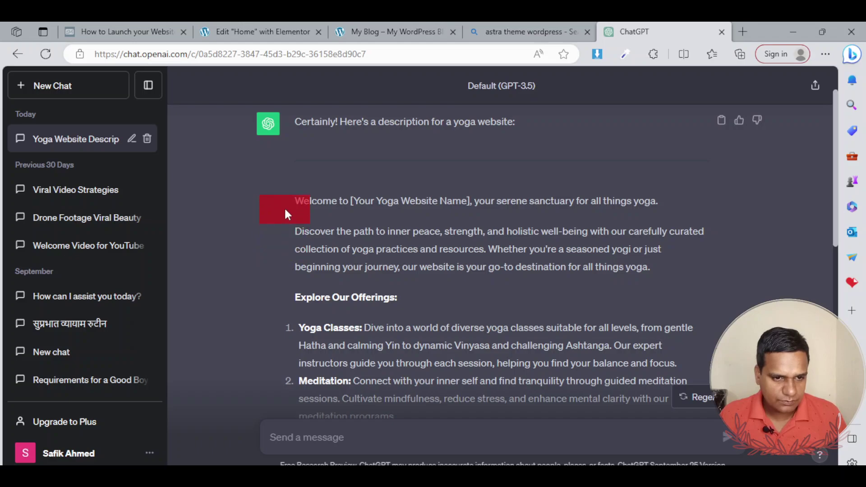
drag(285, 198, 636, 263)
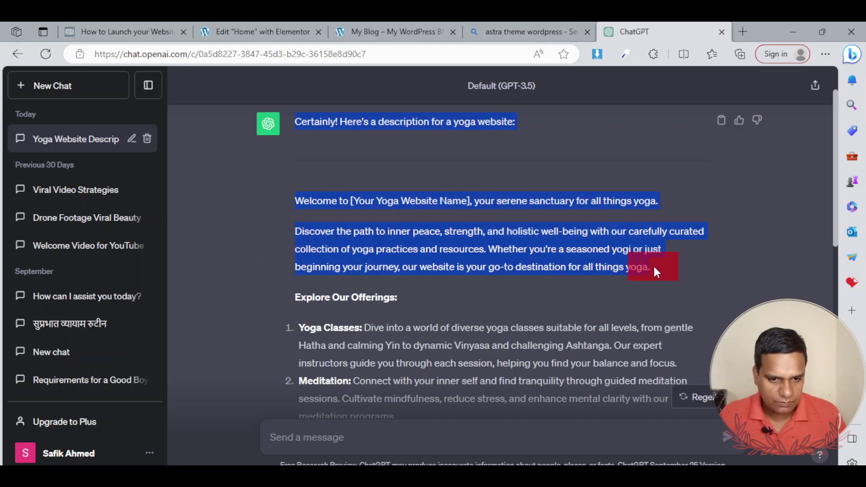
click(604, 257)
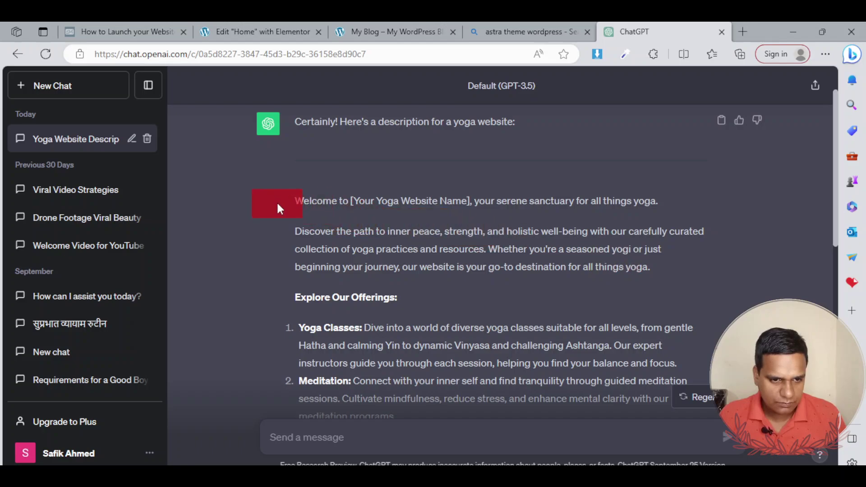
drag(294, 201, 669, 270)
key(ctrl+c)
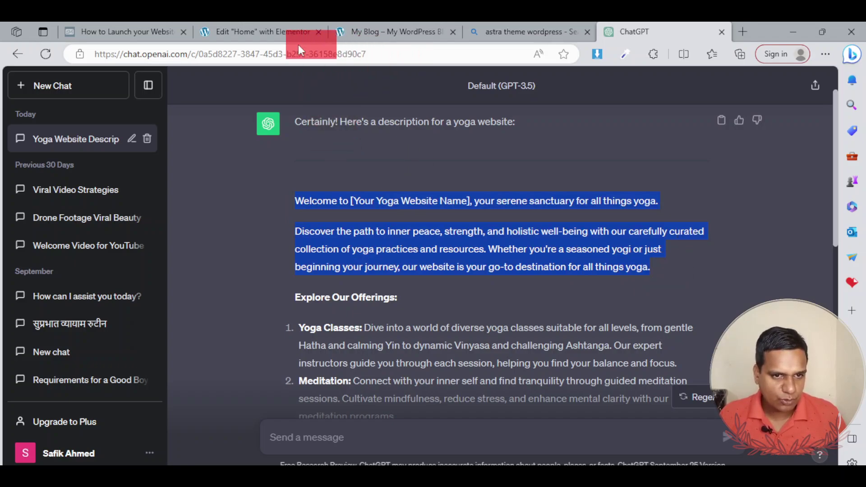
Switch to the Elementor tab and paste the copied yoga description into the empty paragraph beneath the "Yoga Guru" title.
click(278, 34)
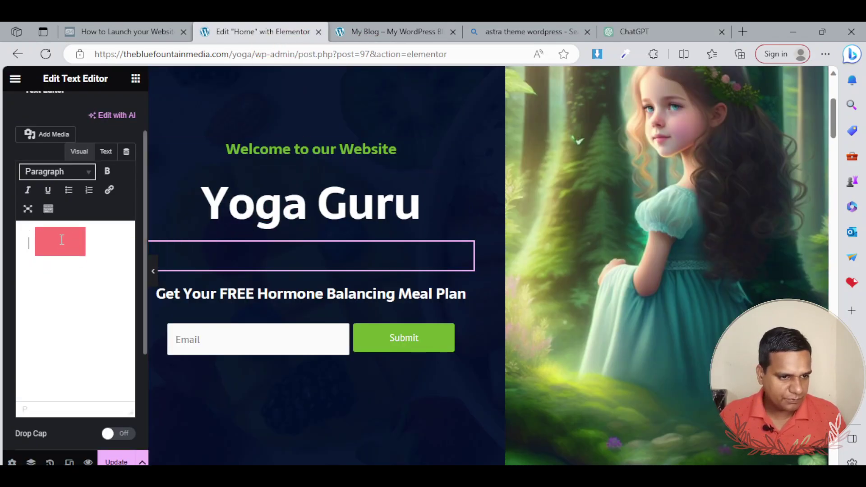
click(58, 233)
key(ctrl+v)
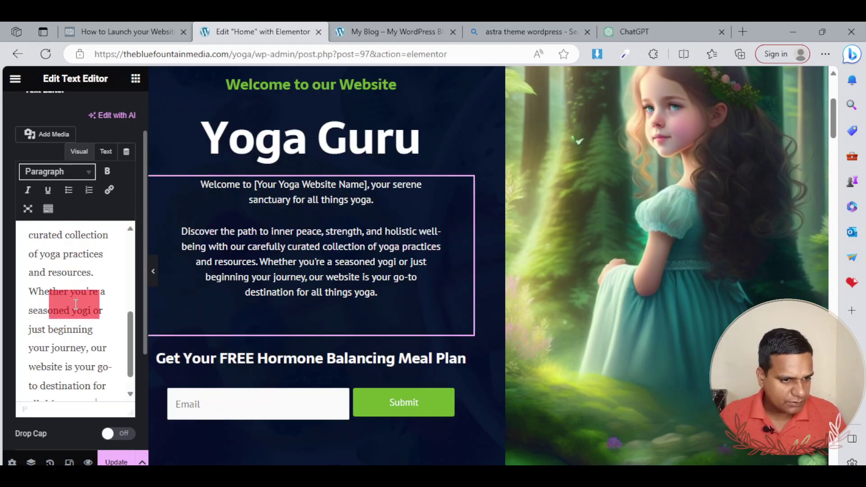
Replace the "[Your Yoga Website Name]" placeholder in the pasted description with "yoga guru".
scroll(76, 303, up, 3)
scroll(76, 303, up, 2)
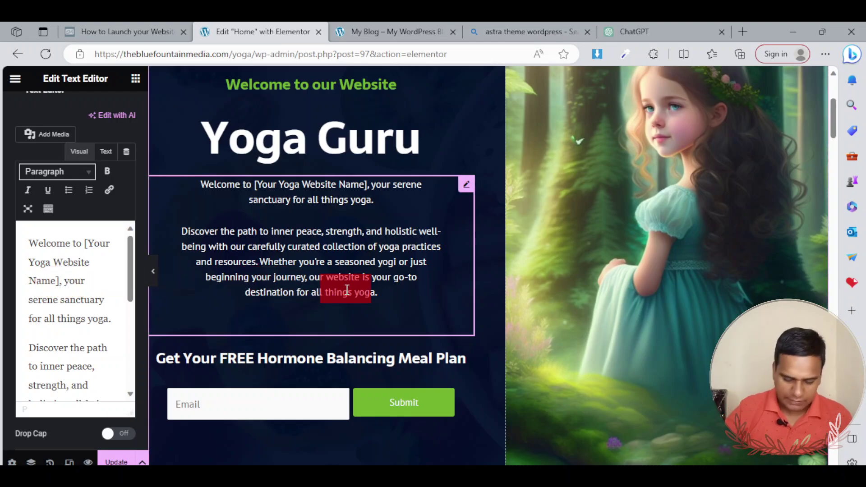
key(BackSpace)
key(BackSpace)
key(BackSpace)
key(BackSpace)
key(BackSpace)
key(BackSpace)
key(BackSpace)
key(BackSpace)
key(BackSpace)
key(BackSpace)
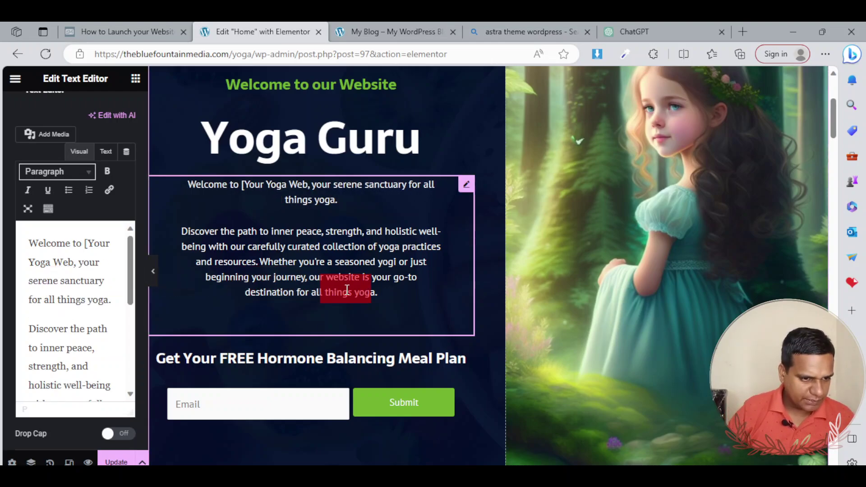
key(BackSpace)
key(BackSpace)
key(BackSpace)
key(BackSpace)
key(BackSpace)
key(BackSpace)
key(BackSpace)
key(BackSpace)
key(BackSpace)
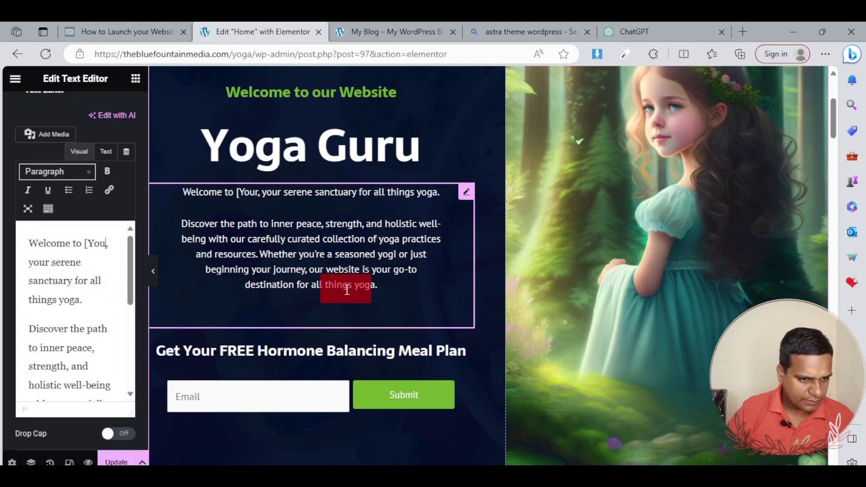
key(BackSpace)
key(BackSpace)
key(BackSpace)
key(BackSpace)
key(BackSpace)
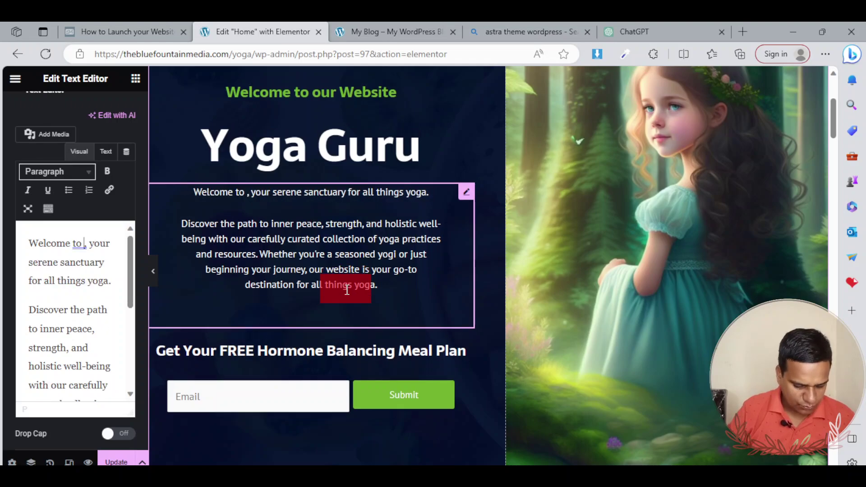
text(yo)
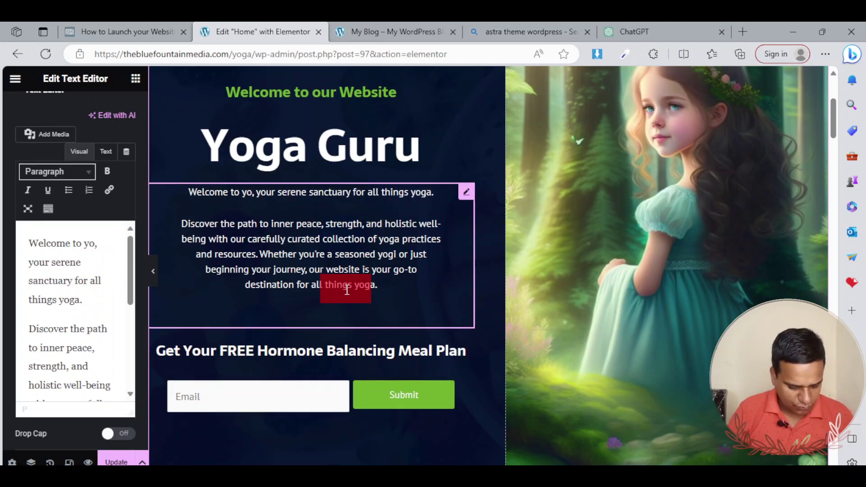
text(ga guru)
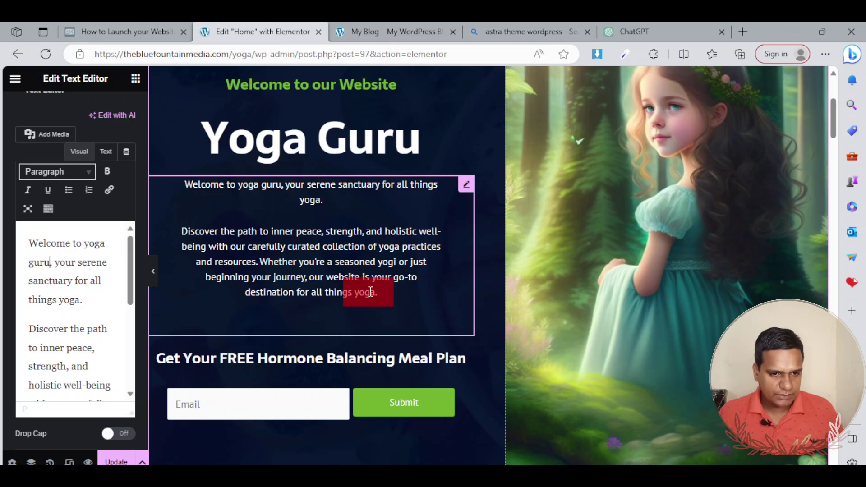
Update the Home page in Elementor, and reload the live site in its browser tab.
scroll(267, 330, down, 4)
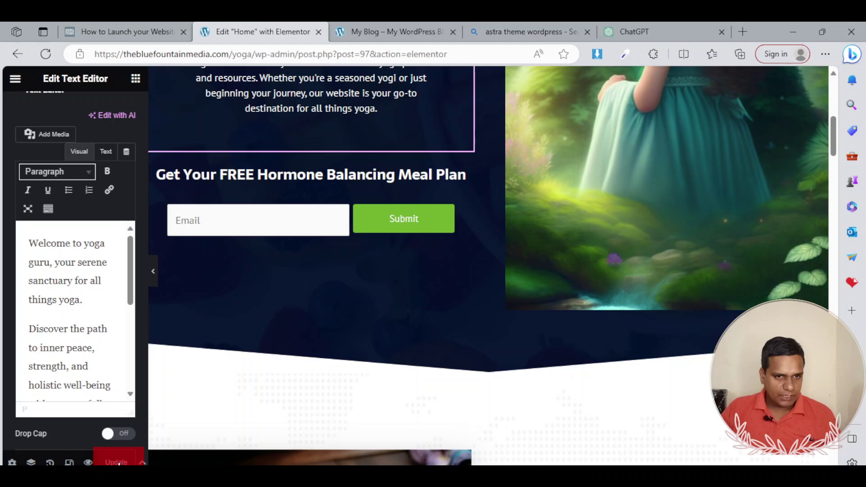
scroll(438, 264, up, 8)
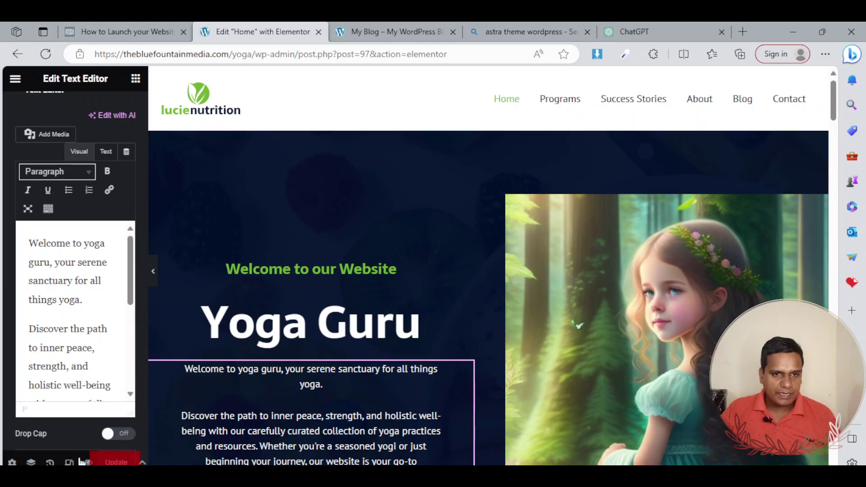
click(408, 34)
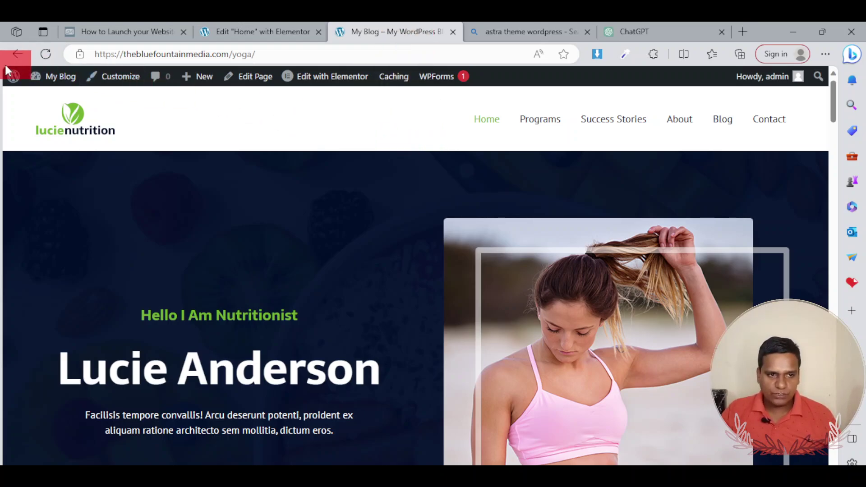
click(47, 54)
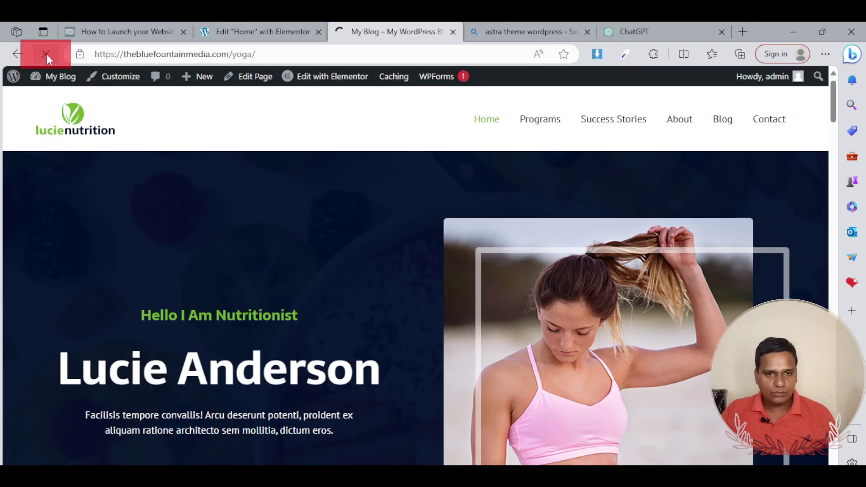
Review the reloaded hero section and the image carousel and experience section beneath it on the live site.
scroll(801, 208, down, 3)
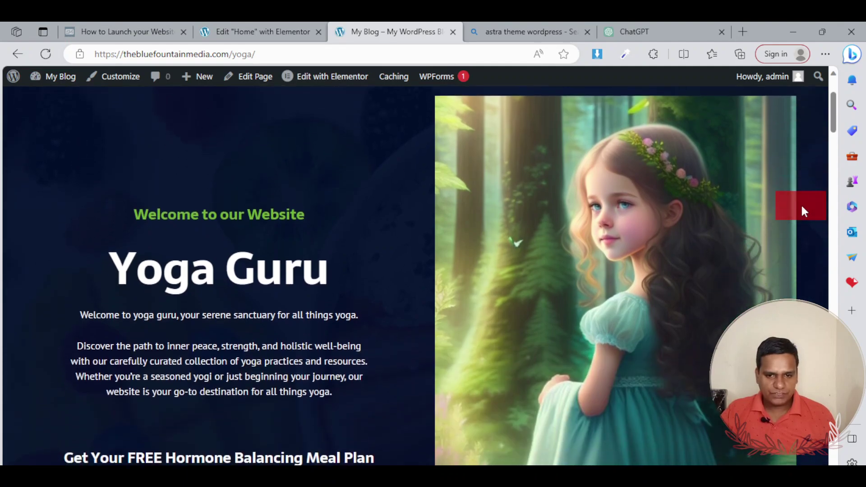
scroll(800, 204, down, 3)
scroll(800, 204, up, 4)
scroll(801, 204, down, 4)
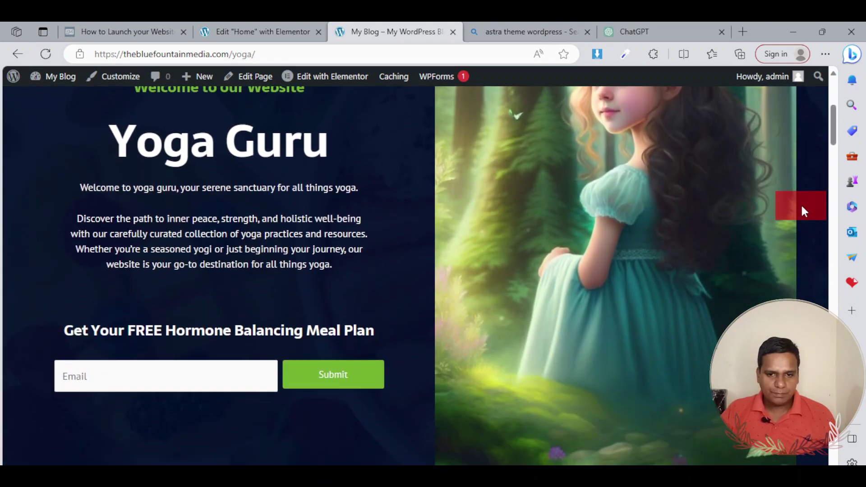
scroll(800, 203, down, 5)
scroll(801, 205, up, 6)
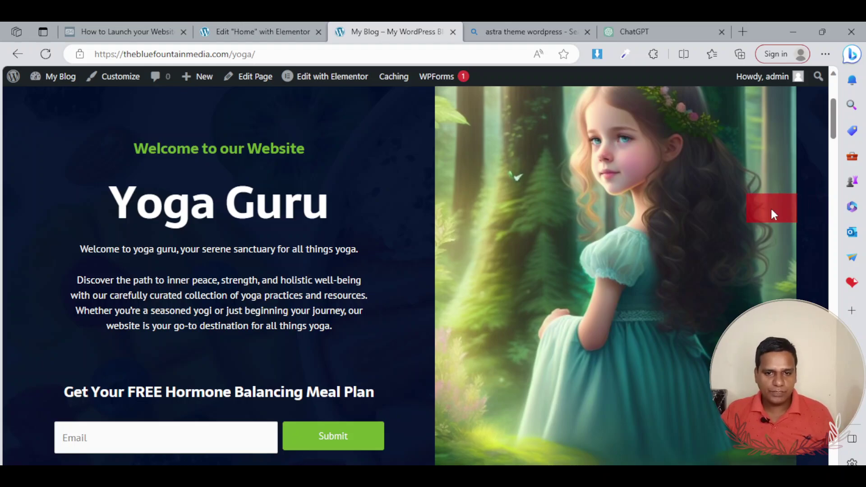
scroll(771, 211, down, 12)
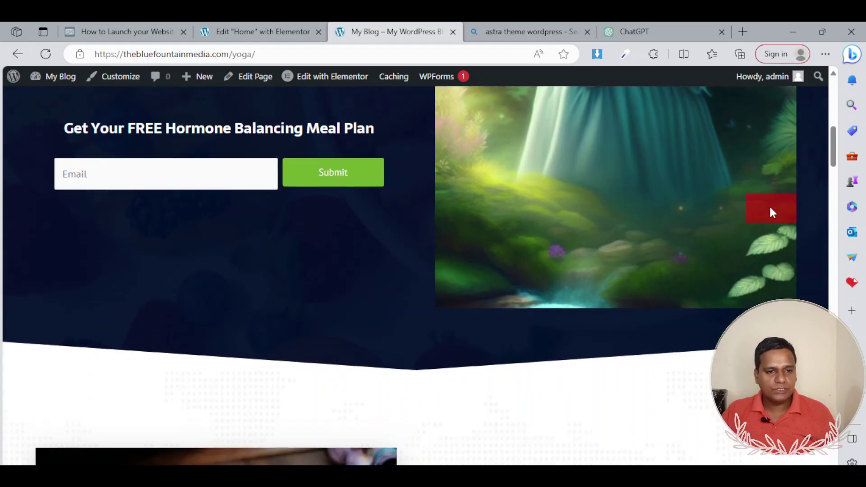
scroll(770, 207, up, 3)
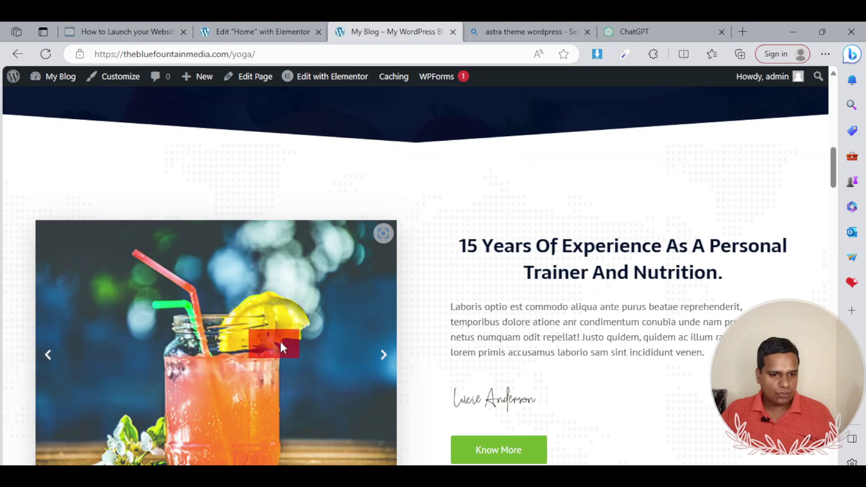
scroll(282, 345, down, 3)
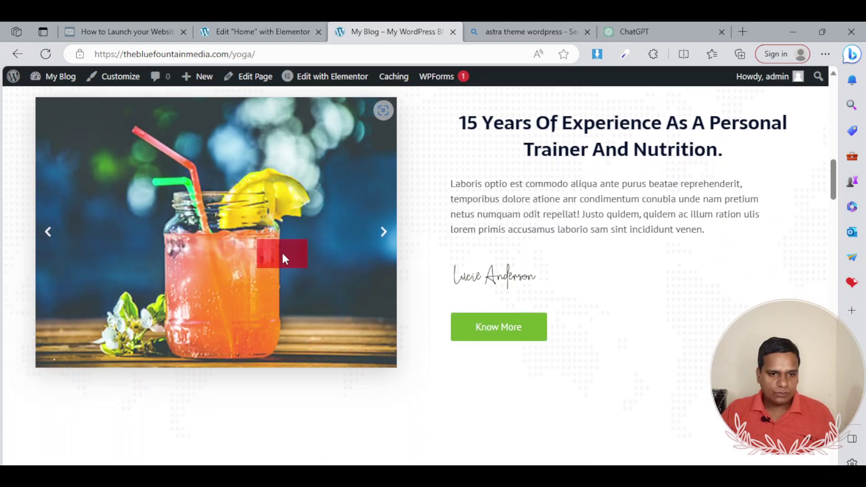
scroll(283, 253, up, 2)
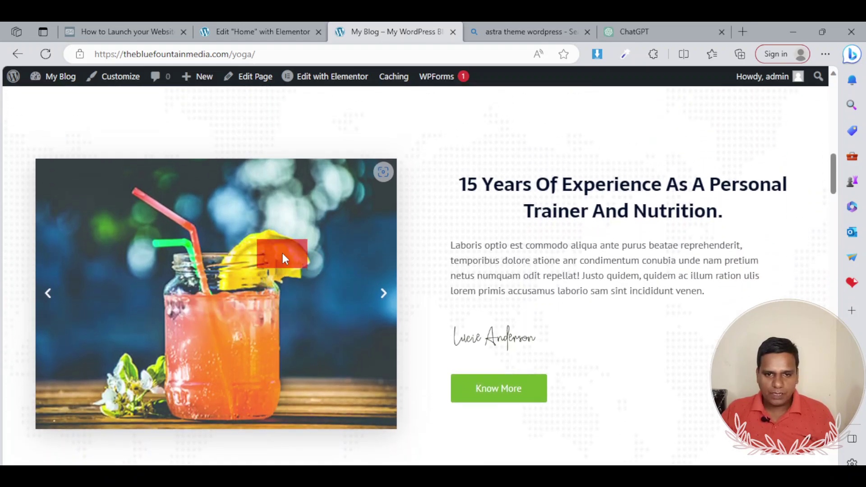
Switch to the Elementor tab, open the "15 Years Of Experience" heading for editing, and look through its content settings.
click(259, 32)
scroll(481, 289, down, 1)
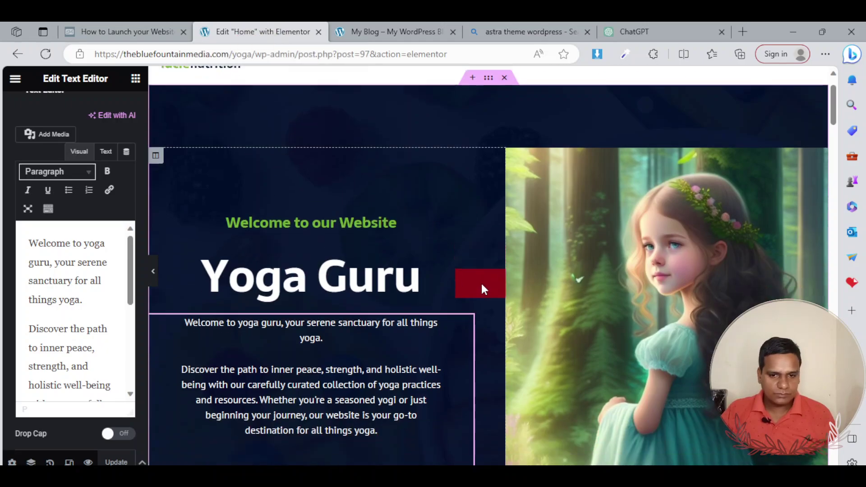
scroll(480, 283, down, 12)
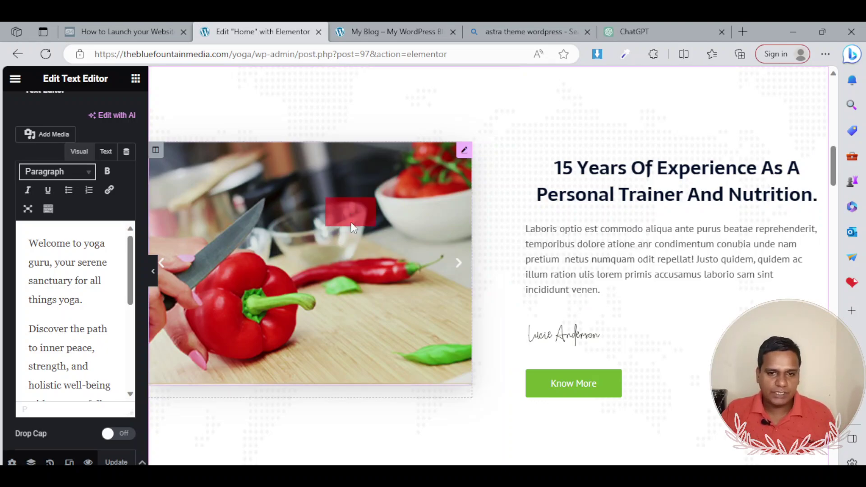
click(672, 185)
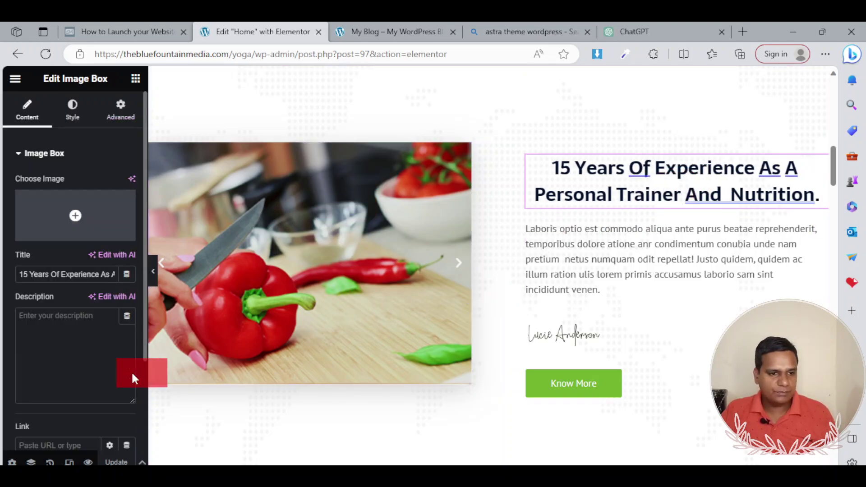
scroll(103, 349, down, 3)
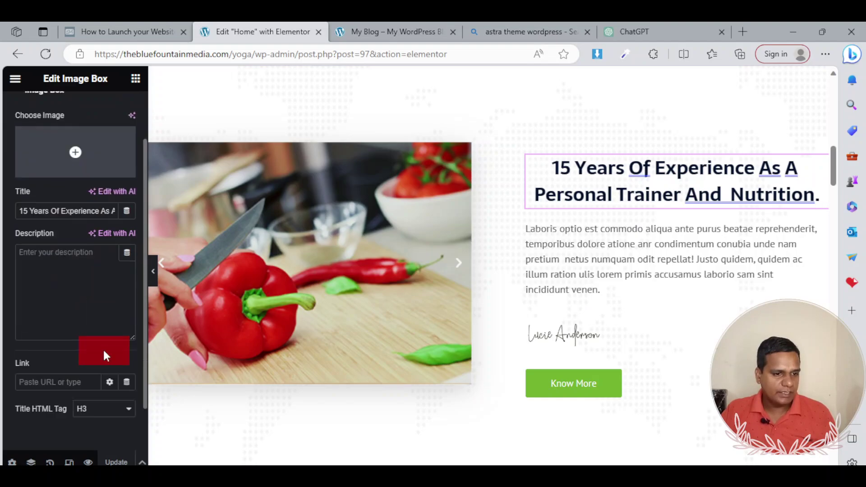
scroll(105, 351, up, 3)
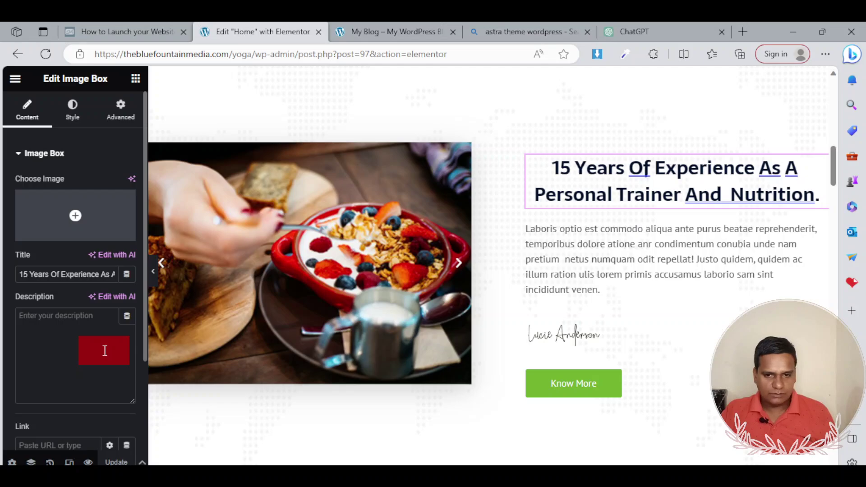
Open the paragraph under the experience heading for editing, and copy the Yoga Classes and Meditation items from the ChatGPT tab.
click(672, 251)
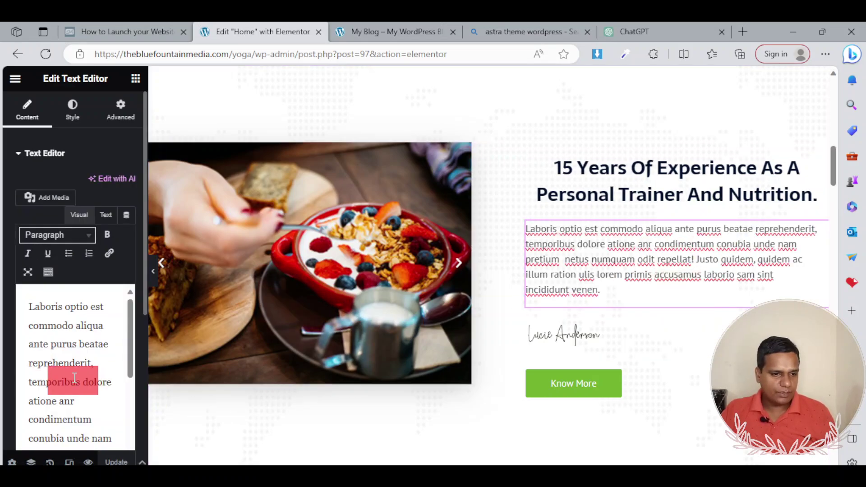
scroll(75, 376, down, 2)
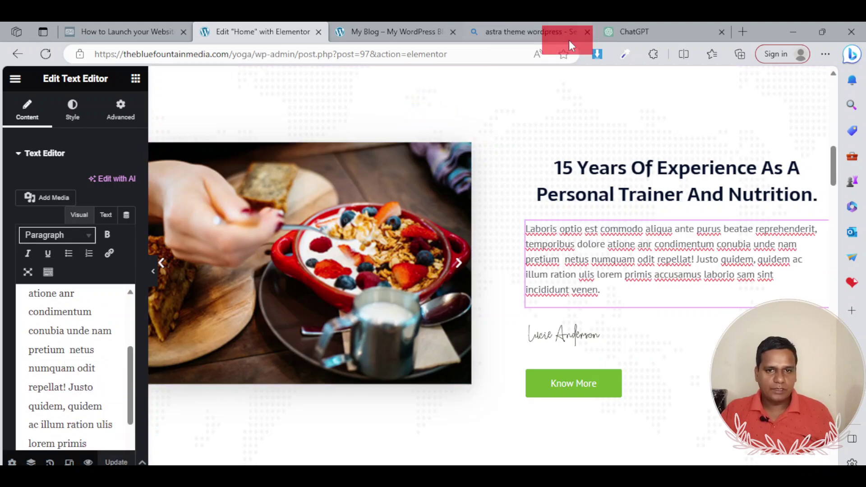
click(644, 32)
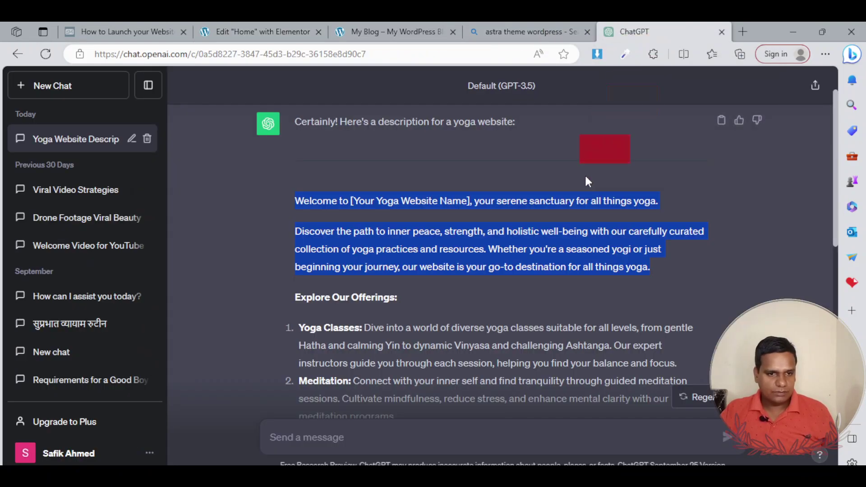
click(712, 267)
scroll(751, 278, down, 3)
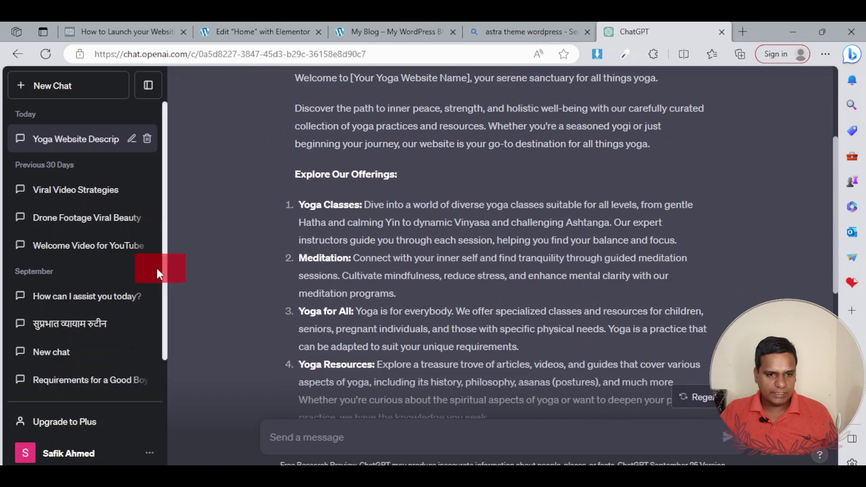
drag(298, 203, 411, 294)
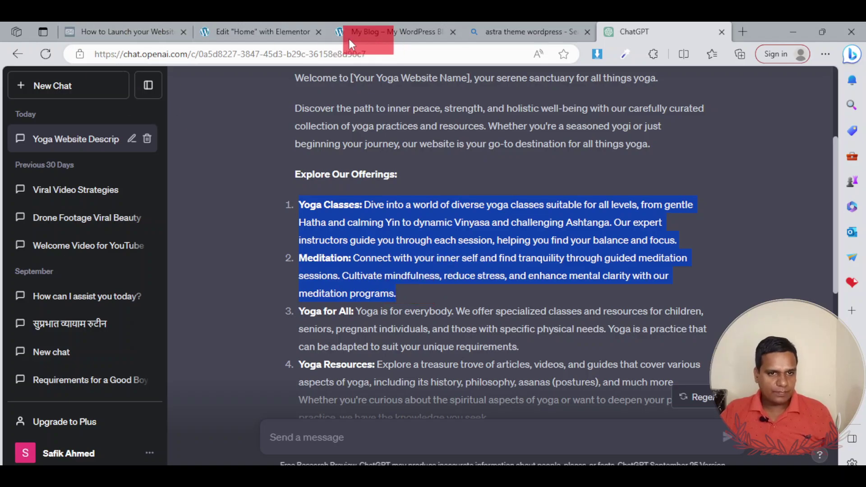
Switch to the Elementor tab and replace the placeholder paragraph under the experience heading with the copied Yoga Classes and Meditation items.
click(266, 33)
scroll(74, 328, down, 1)
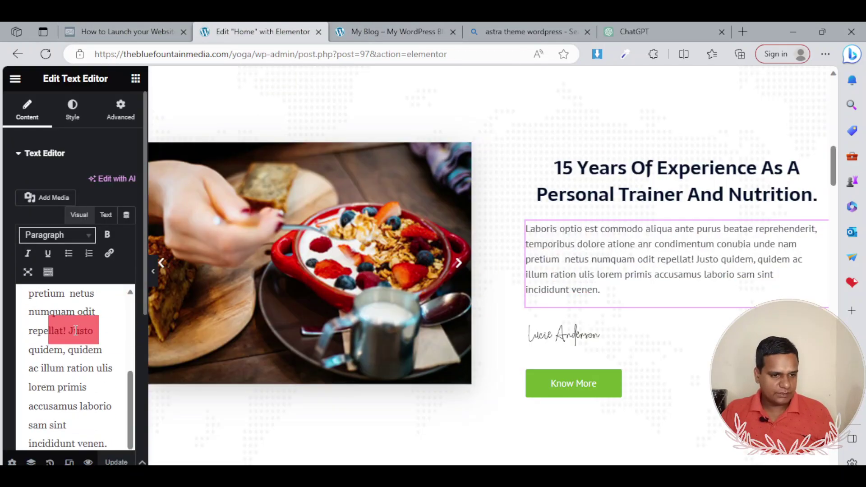
scroll(109, 436, up, 3)
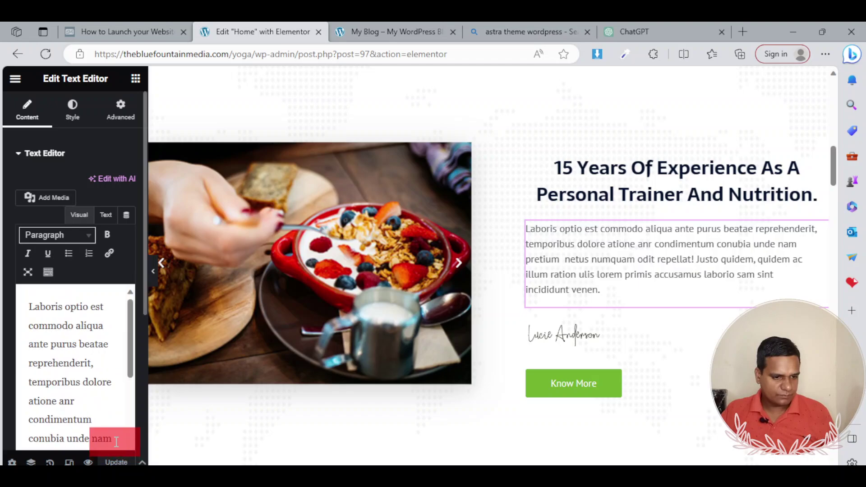
click(117, 439)
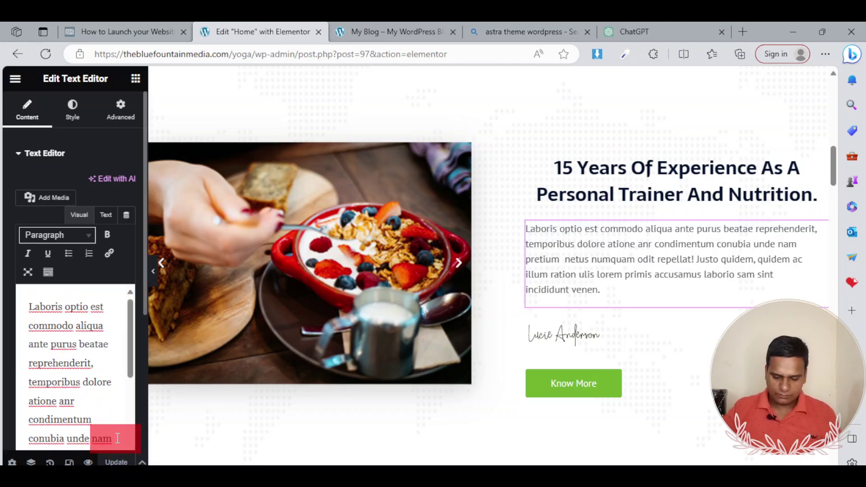
key(BackSpace)
key(BackSpace)
key(BackSpace)
key(BackSpace)
key(BackSpace)
key(BackSpace)
key(BackSpace)
key(BackSpace)
key(BackSpace)
key(BackSpace)
key(BackSpace)
key(BackSpace)
key(BackSpace)
key(BackSpace)
key(BackSpace)
key(BackSpace)
key(BackSpace)
key(BackSpace)
key(BackSpace)
key(BackSpace)
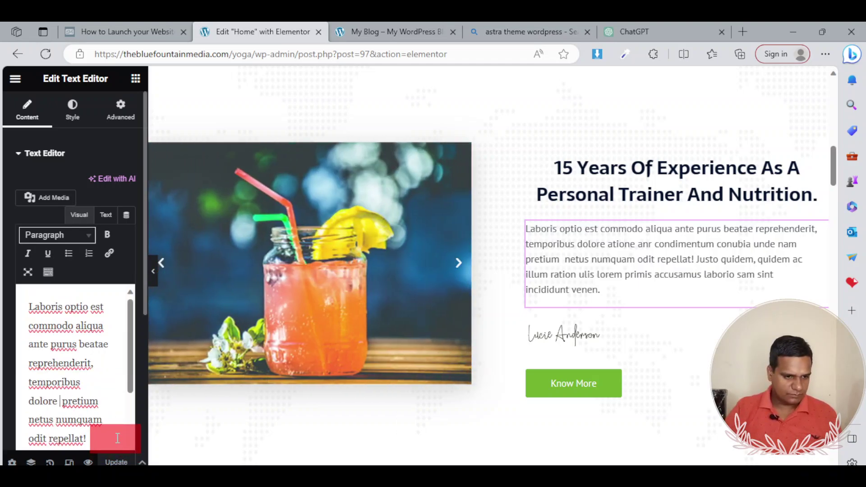
key(BackSpace)
key(BackSpace)
key(BackSpace)
key(BackSpace)
key(BackSpace)
key(BackSpace)
key(BackSpace)
key(BackSpace)
key(BackSpace)
key(BackSpace)
key(BackSpace)
key(BackSpace)
key(BackSpace)
key(BackSpace)
key(BackSpace)
key(BackSpace)
key(BackSpace)
key(BackSpace)
key(BackSpace)
key(BackSpace)
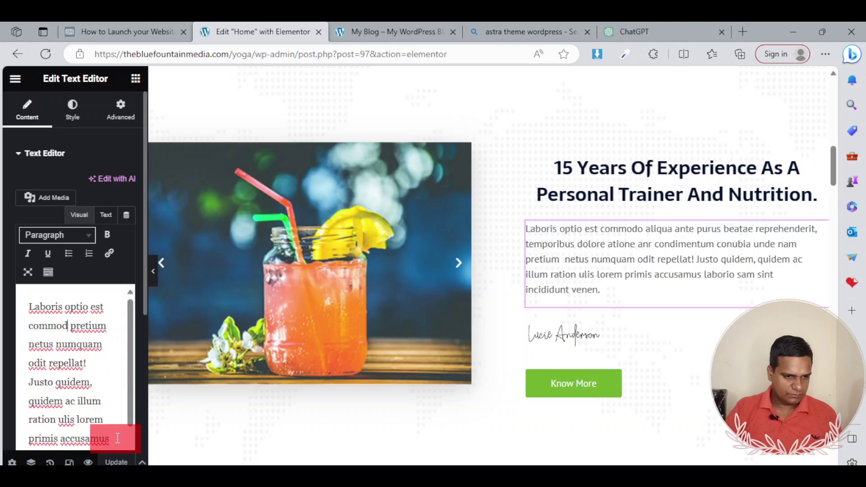
key(BackSpace)
key(BackSpace)
key(BackSpace)
key(BackSpace)
key(BackSpace)
key(BackSpace)
key(BackSpace)
key(BackSpace)
key(BackSpace)
key(BackSpace)
key(BackSpace)
key(BackSpace)
key(BackSpace)
key(BackSpace)
key(BackSpace)
key(BackSpace)
key(BackSpace)
key(BackSpace)
key(BackSpace)
key(BackSpace)
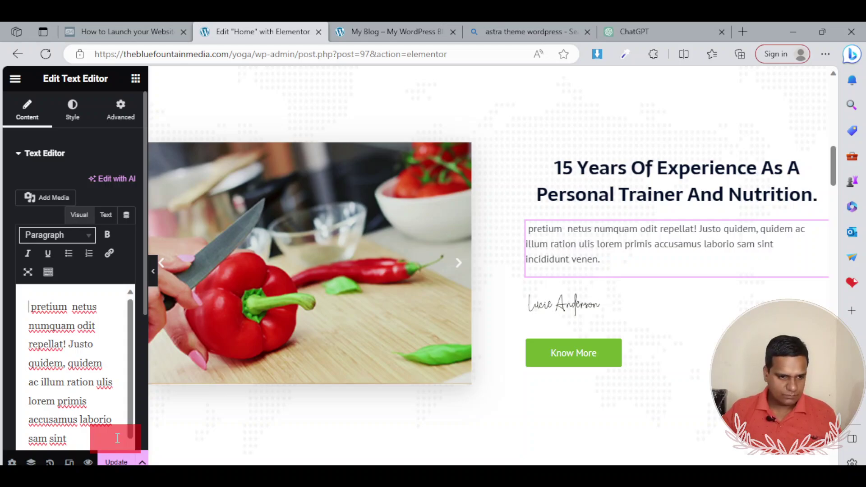
scroll(94, 424, down, 1)
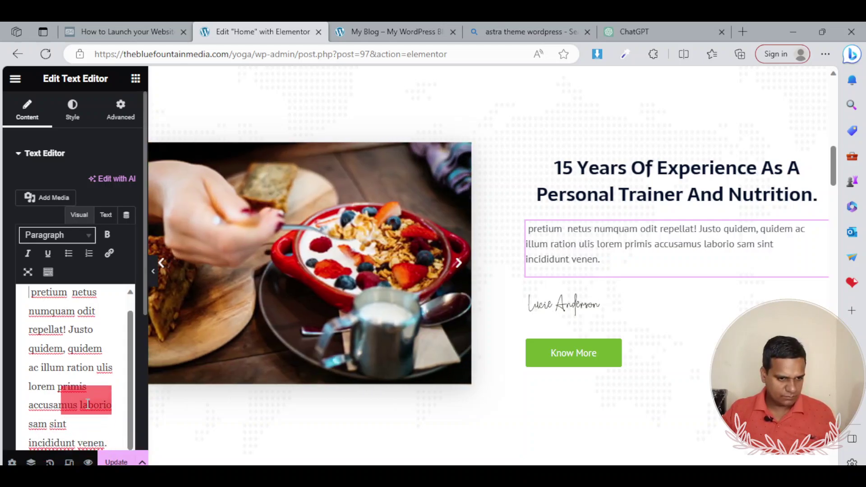
click(112, 443)
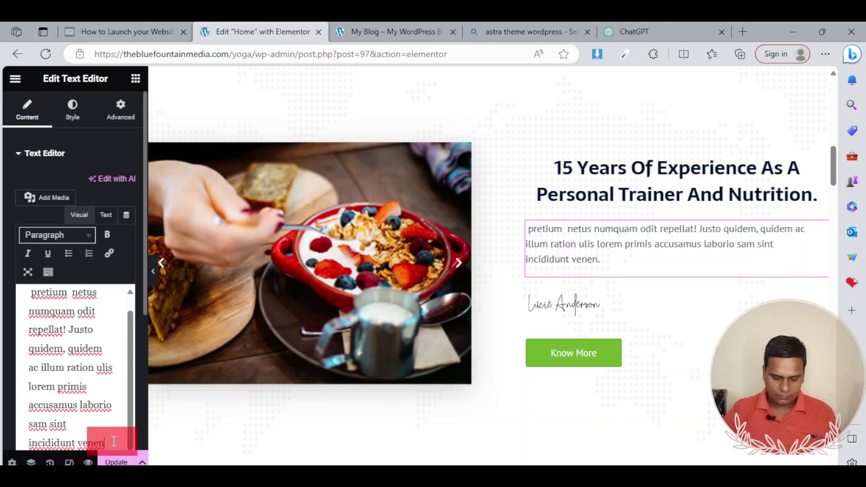
key(BackSpace)
key(BackSpace)
key(BackSpace)
key(BackSpace)
key(BackSpace)
key(BackSpace)
key(BackSpace)
key(BackSpace)
key(BackSpace)
key(BackSpace)
key(BackSpace)
key(BackSpace)
key(BackSpace)
key(BackSpace)
key(BackSpace)
key(BackSpace)
key(BackSpace)
key(BackSpace)
key(BackSpace)
key(BackSpace)
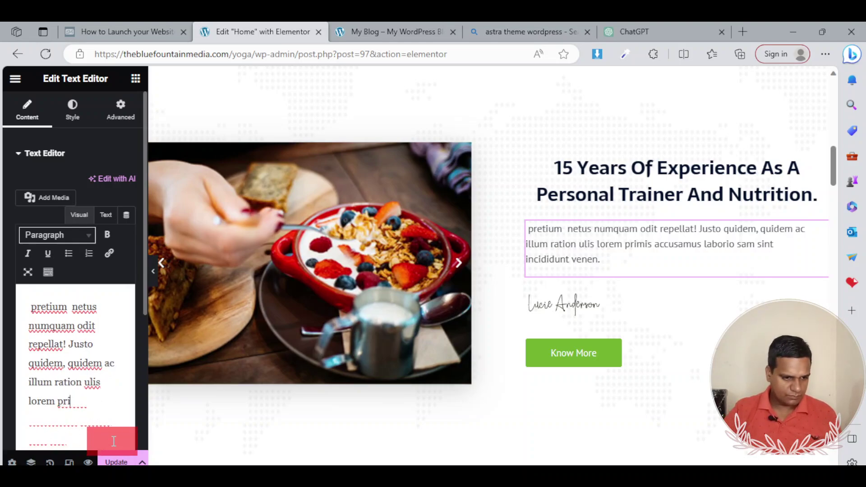
key(BackSpace)
key(BackSpace)
key(BackSpace)
key(BackSpace)
key(BackSpace)
key(BackSpace)
key(BackSpace)
key(BackSpace)
key(BackSpace)
key(BackSpace)
key(BackSpace)
key(BackSpace)
key(BackSpace)
key(BackSpace)
key(BackSpace)
key(BackSpace)
key(BackSpace)
key(BackSpace)
key(BackSpace)
key(BackSpace)
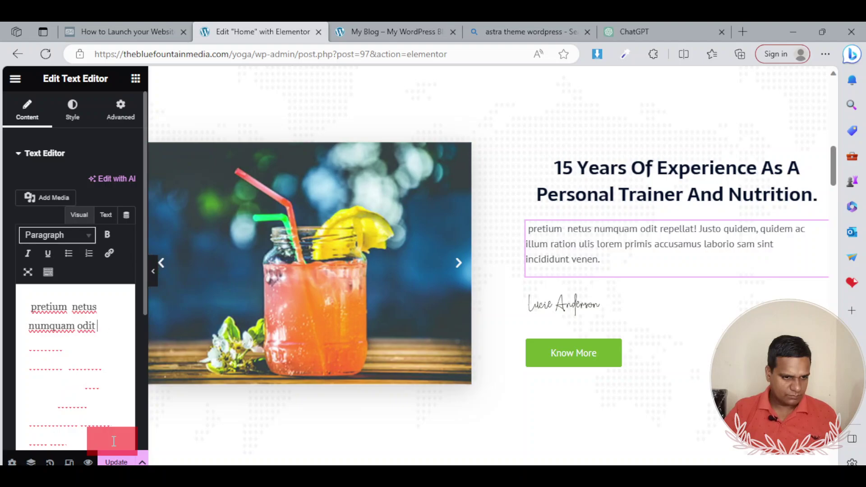
key(BackSpace)
key(BackSpace)
key(BackSpace)
key(BackSpace)
key(BackSpace)
key(BackSpace)
key(BackSpace)
key(BackSpace)
key(BackSpace)
key(BackSpace)
key(BackSpace)
key(BackSpace)
key(BackSpace)
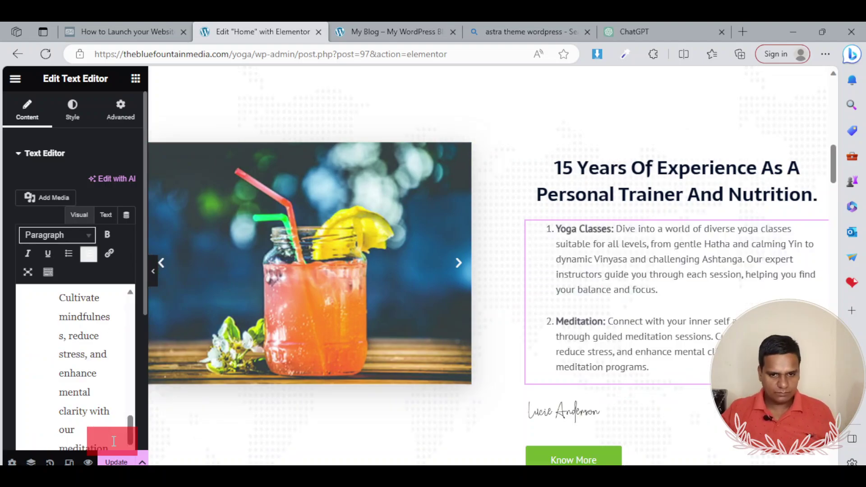
Open the Nutrition Coaching column's style settings and open its background image for replacement.
scroll(635, 347, down, 1)
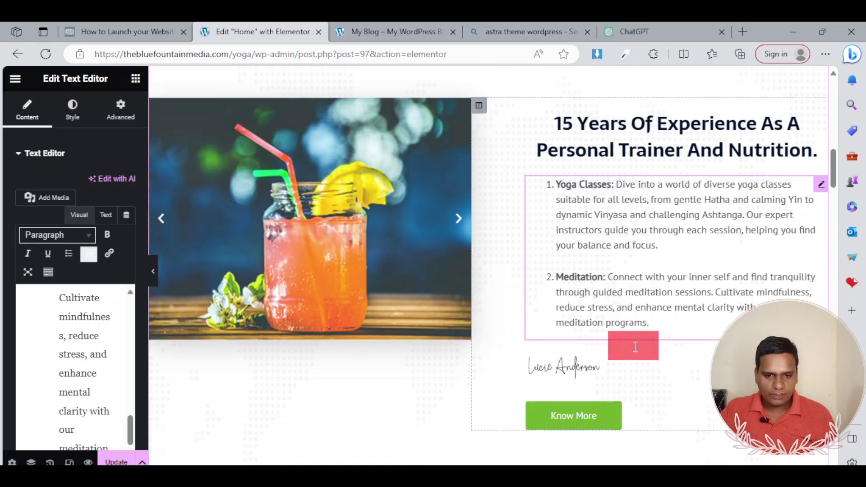
scroll(635, 346, down, 20)
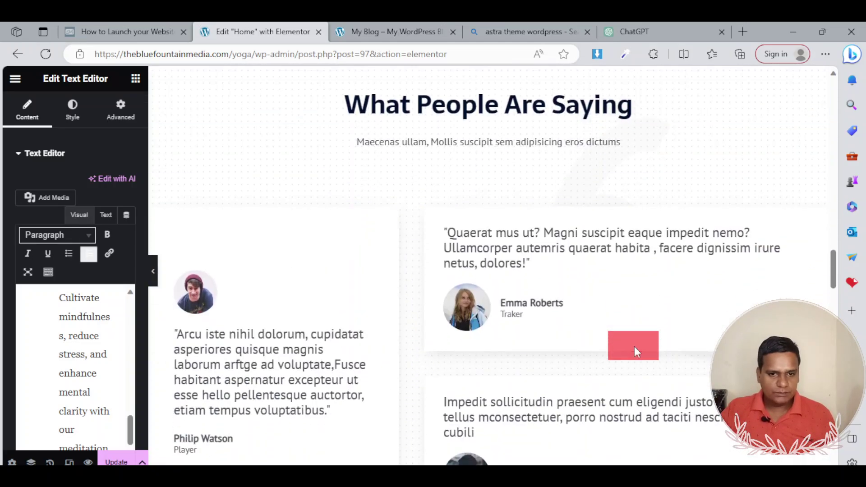
scroll(635, 346, down, 15)
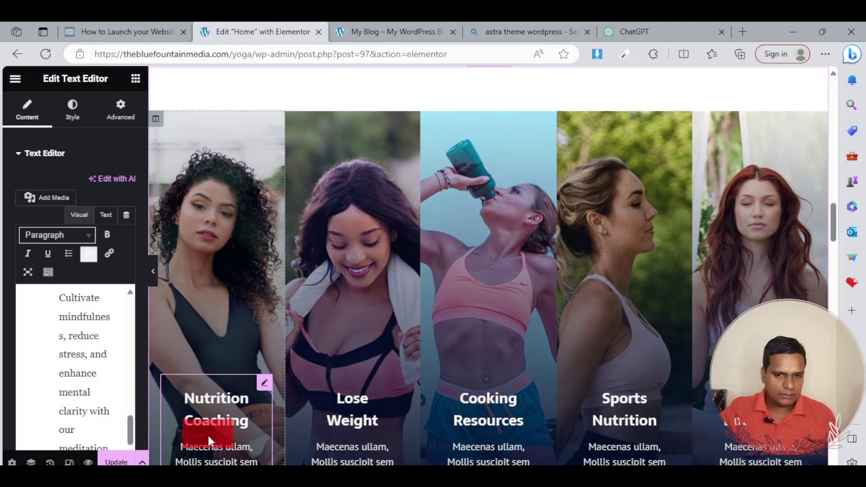
click(156, 120)
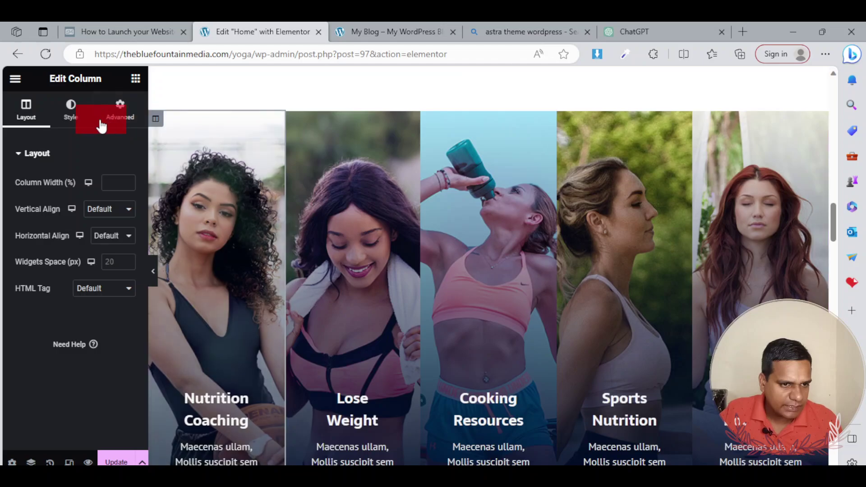
click(76, 118)
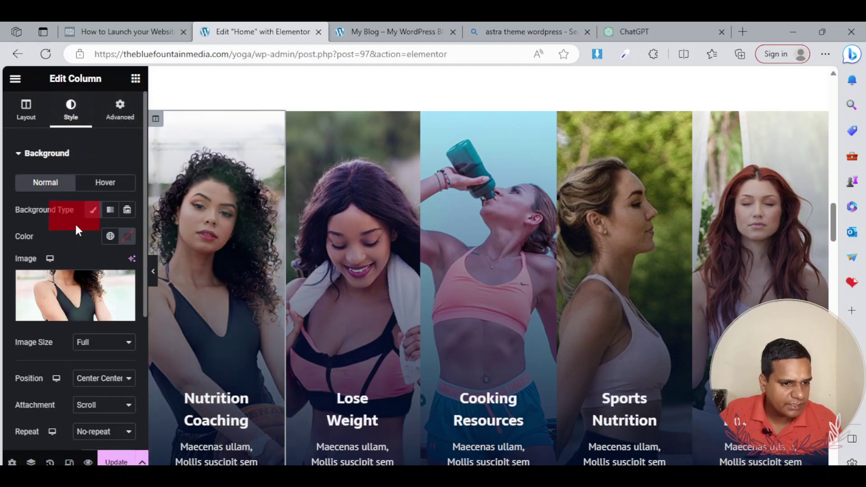
click(64, 299)
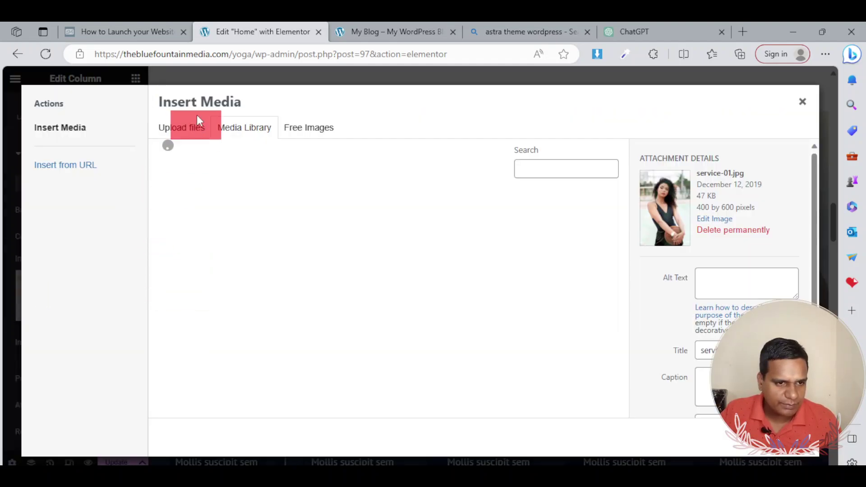
Browse the media library images, and open the file chooser to upload a new column background.
scroll(296, 250, down, 5)
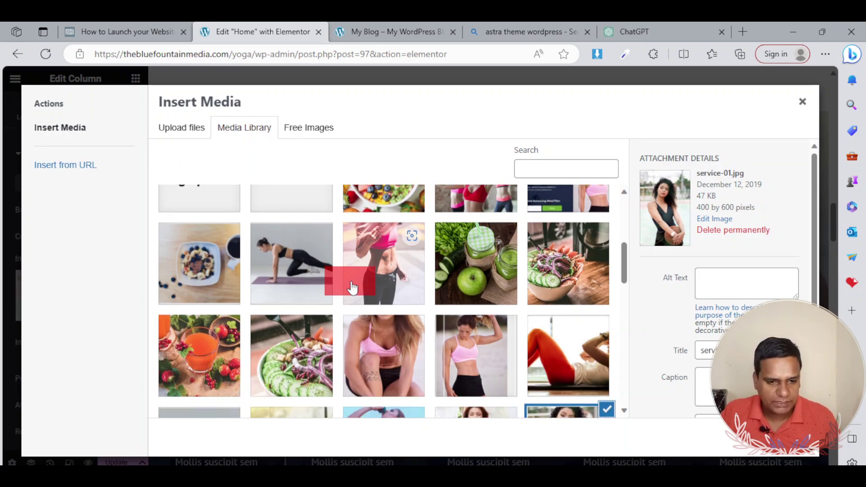
scroll(338, 280, up, 10)
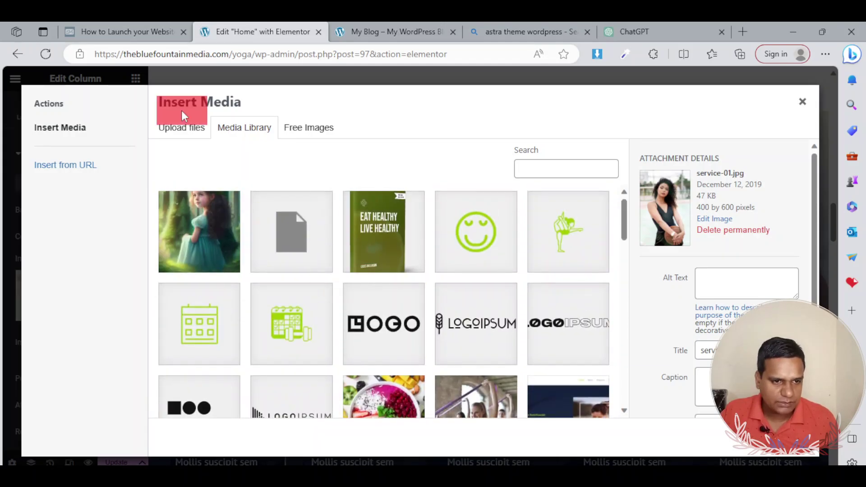
click(183, 128)
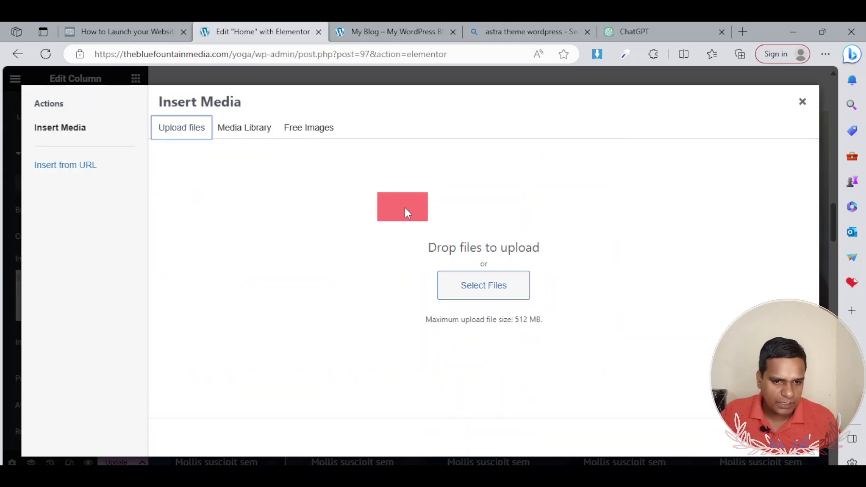
click(458, 286)
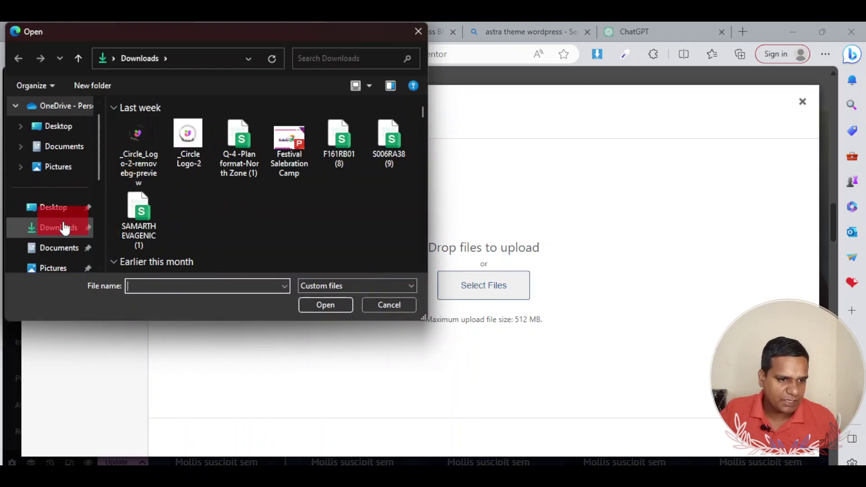
Look through the Downloads folder for an image to use as the Nutrition Coaching column's background.
click(65, 228)
click(239, 224)
scroll(283, 175, down, 15)
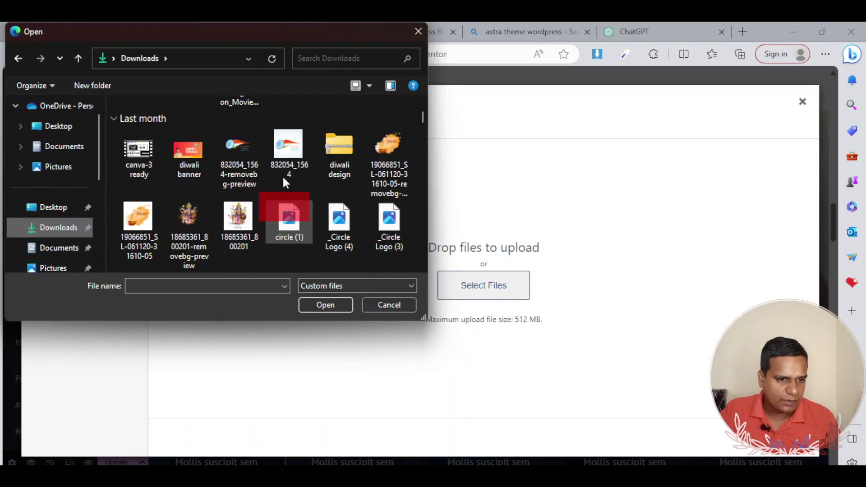
scroll(285, 152, down, 15)
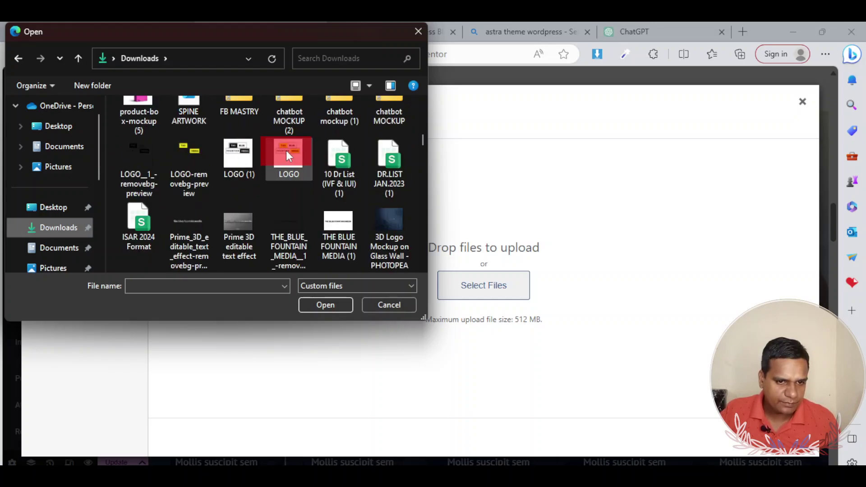
scroll(307, 183, up, 3)
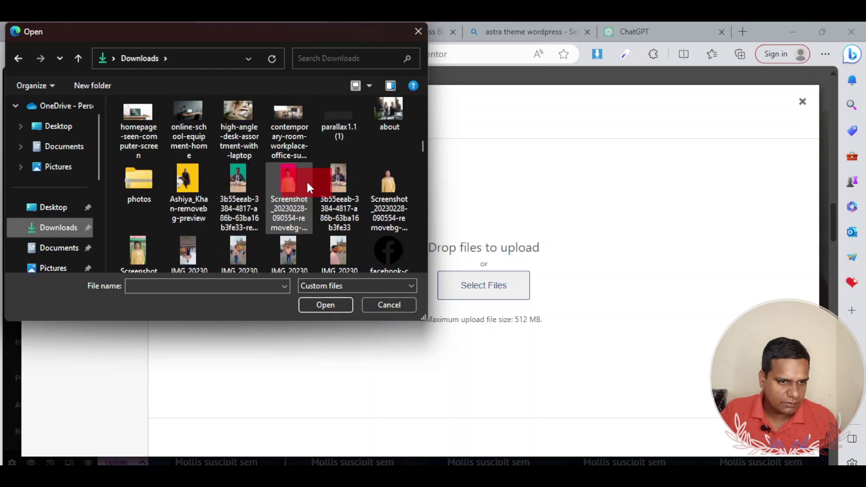
scroll(322, 197, down, 2)
scroll(320, 205, down, 3)
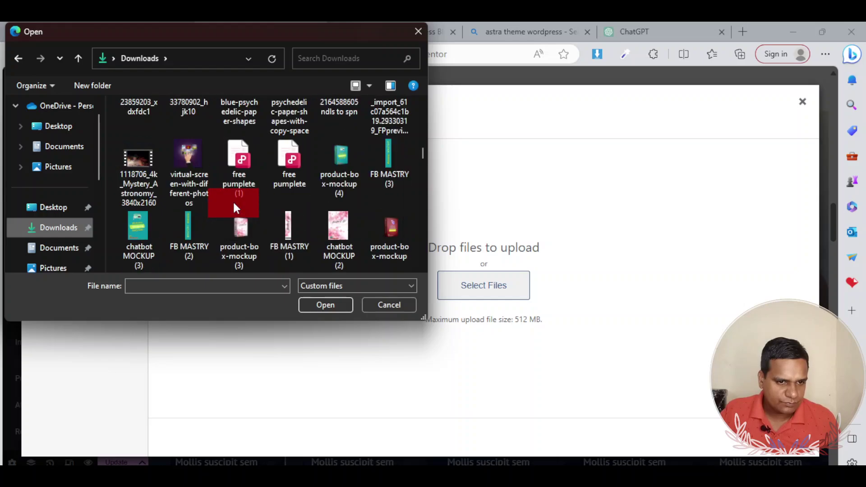
scroll(237, 220, down, 6)
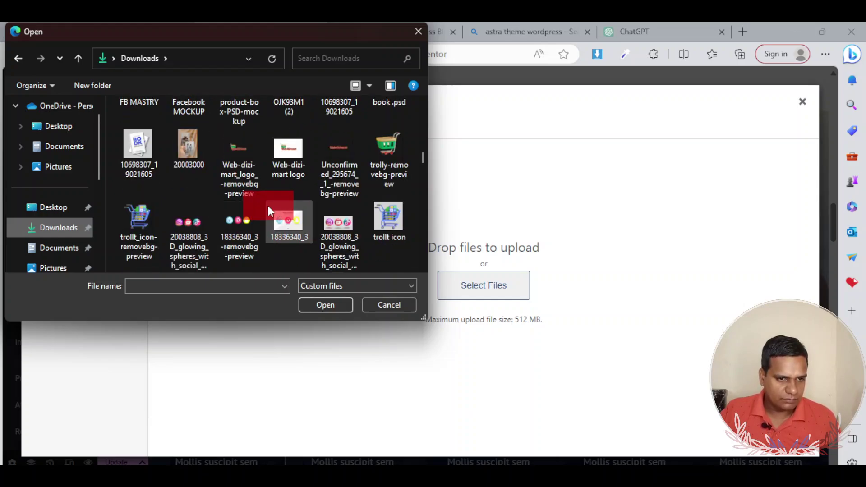
scroll(252, 206, down, 2)
scroll(253, 196, down, 3)
scroll(262, 194, down, 3)
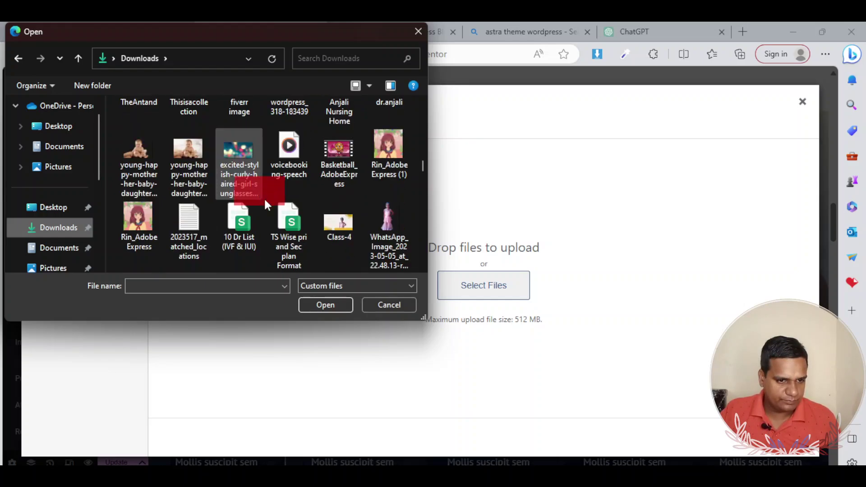
scroll(269, 201, down, 4)
scroll(271, 201, up, 3)
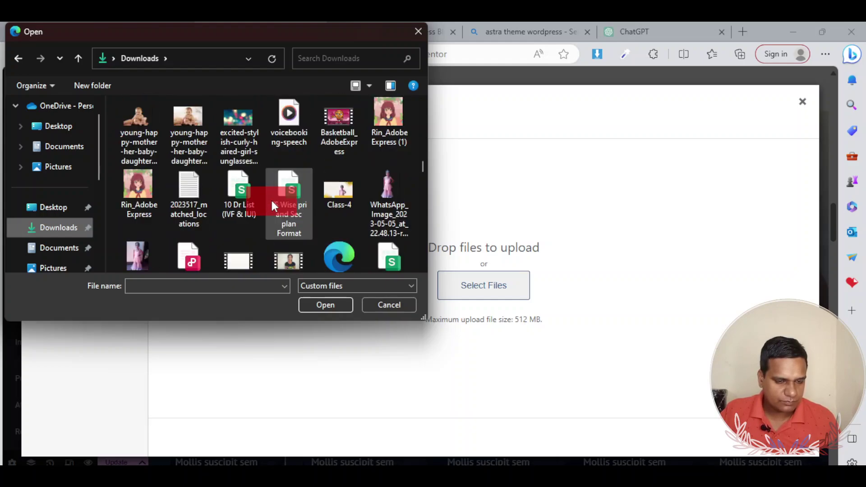
scroll(275, 217, down, 5)
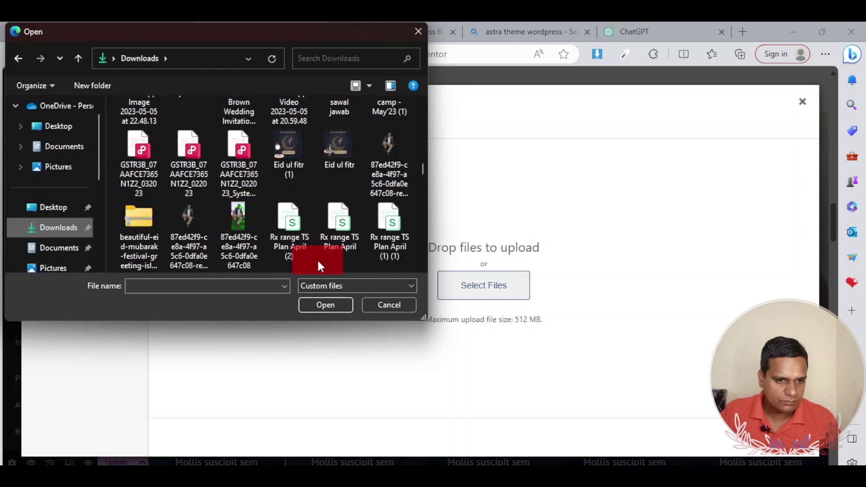
scroll(323, 206, down, 3)
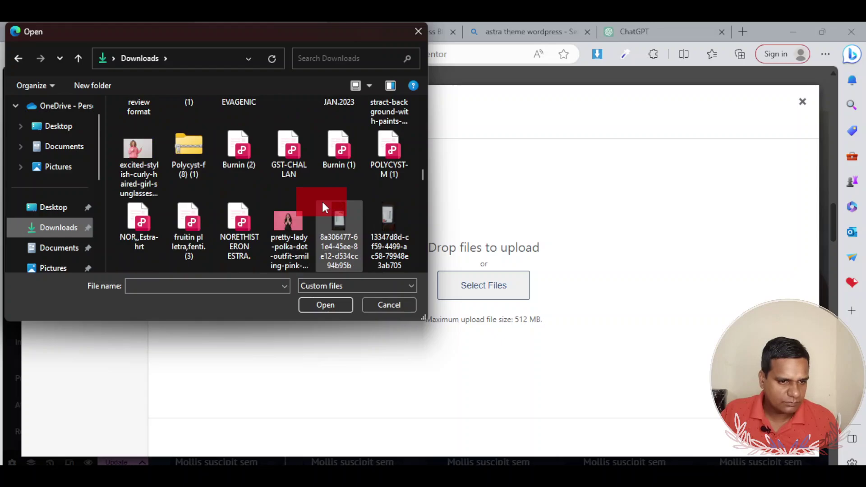
scroll(323, 205, down, 3)
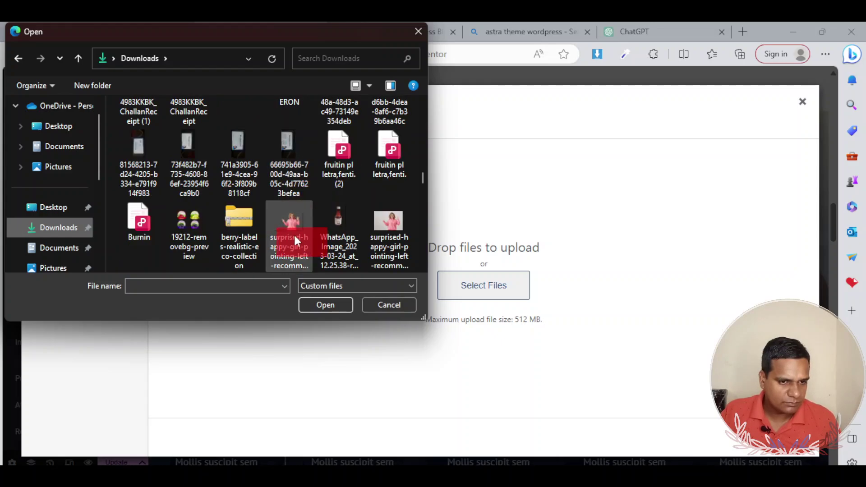
scroll(291, 181, down, 2)
scroll(291, 182, up, 4)
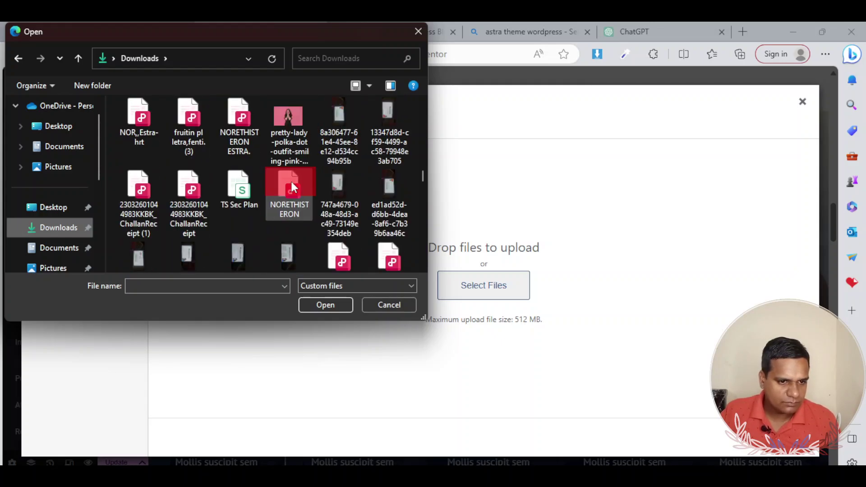
scroll(291, 181, down, 4)
scroll(290, 180, down, 5)
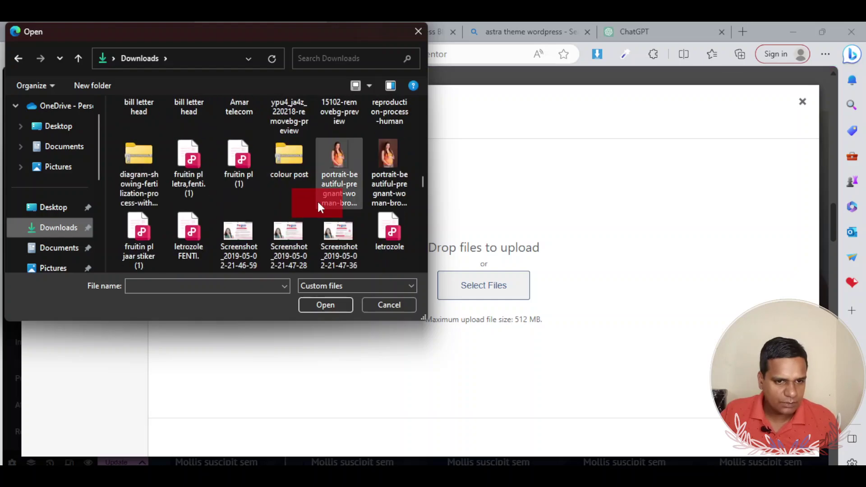
scroll(275, 178, down, 5)
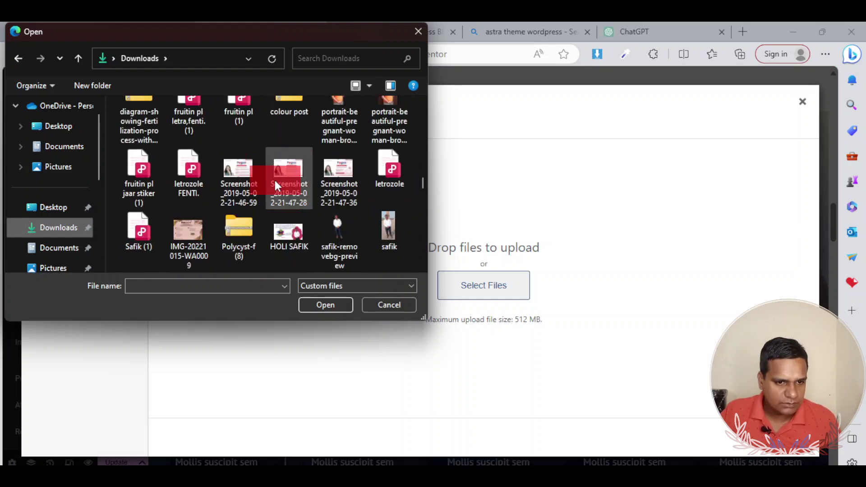
scroll(275, 178, up, 5)
scroll(274, 178, down, 8)
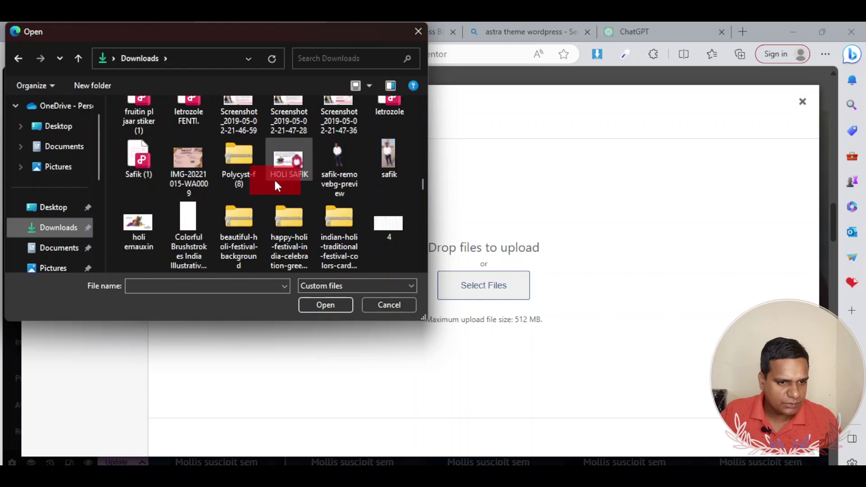
scroll(274, 178, down, 5)
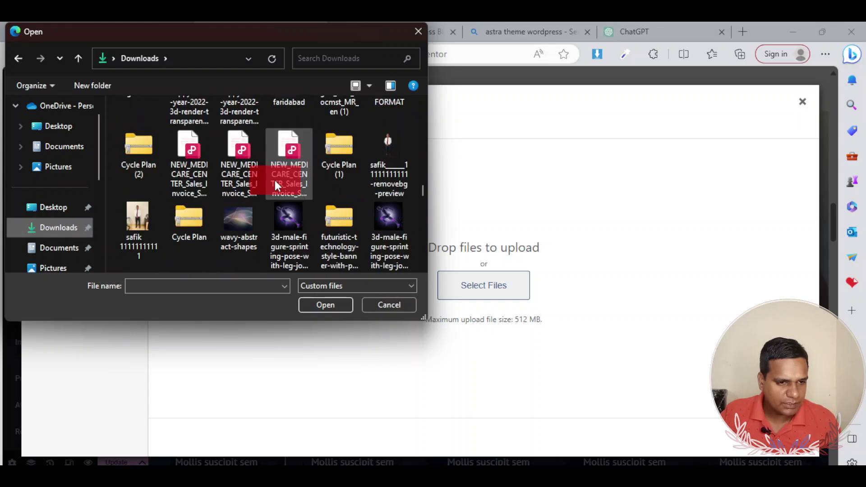
scroll(274, 178, down, 10)
scroll(274, 178, down, 3)
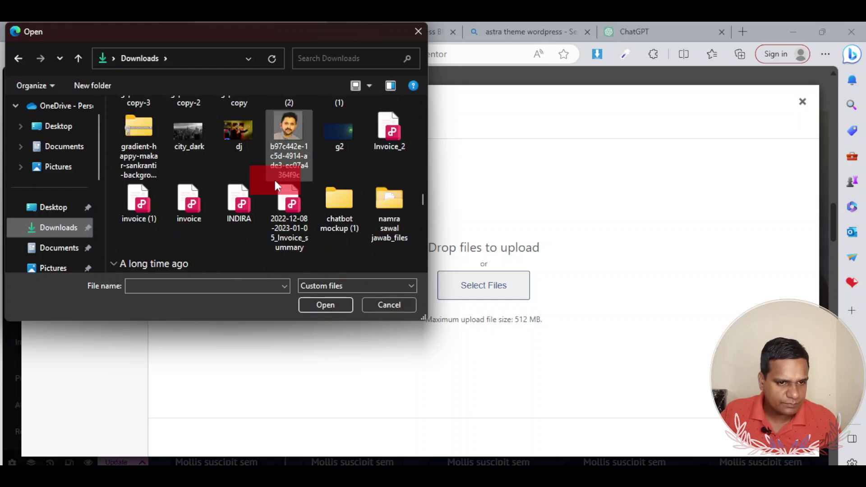
scroll(275, 180, down, 5)
scroll(275, 173, down, 3)
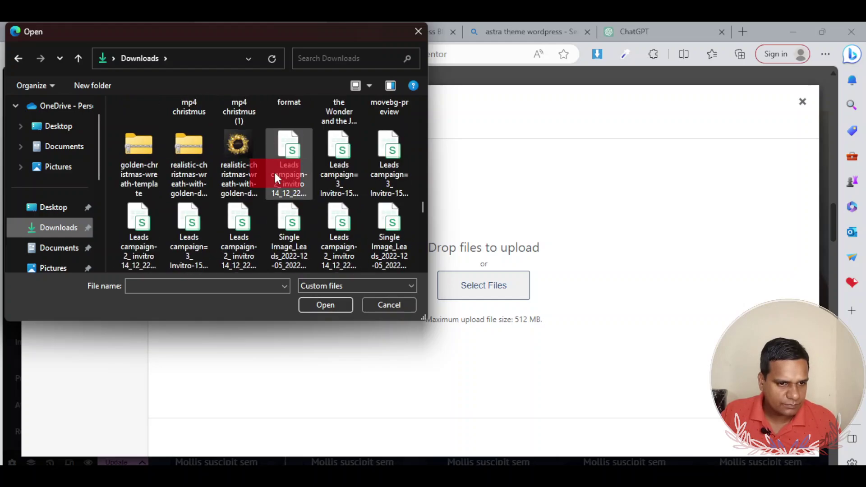
scroll(276, 178, down, 3)
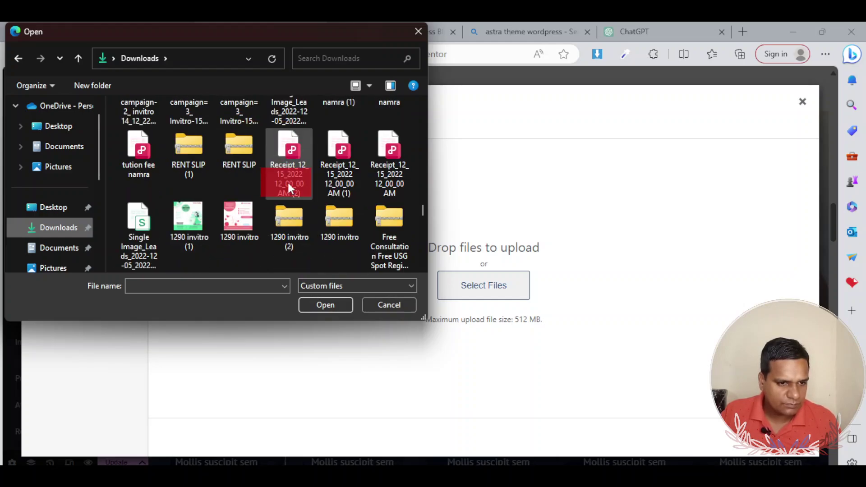
scroll(289, 194, up, 10)
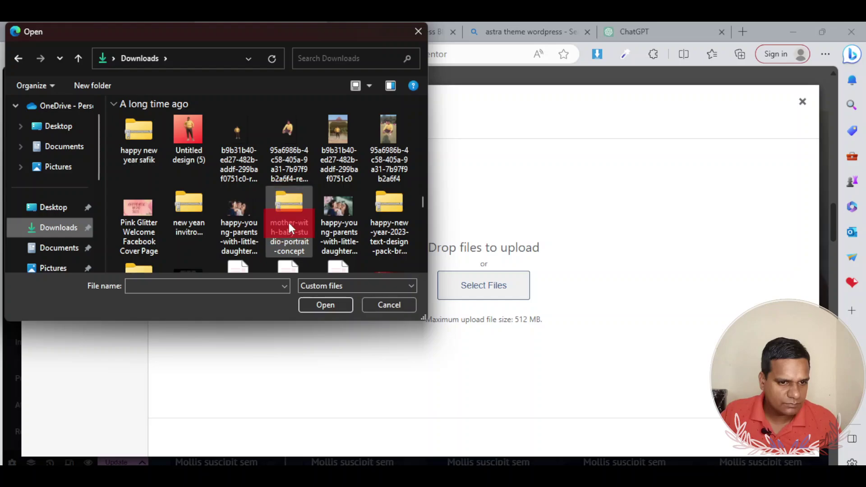
scroll(302, 212, up, 10)
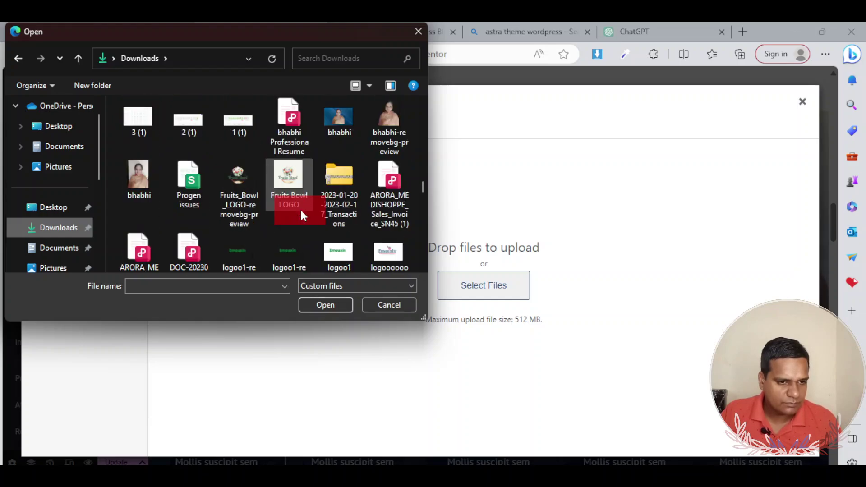
scroll(302, 214, up, 15)
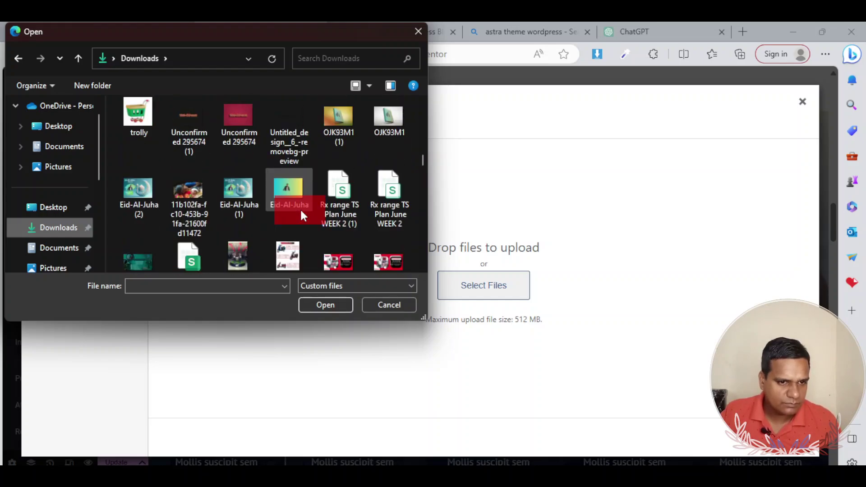
scroll(301, 216, up, 15)
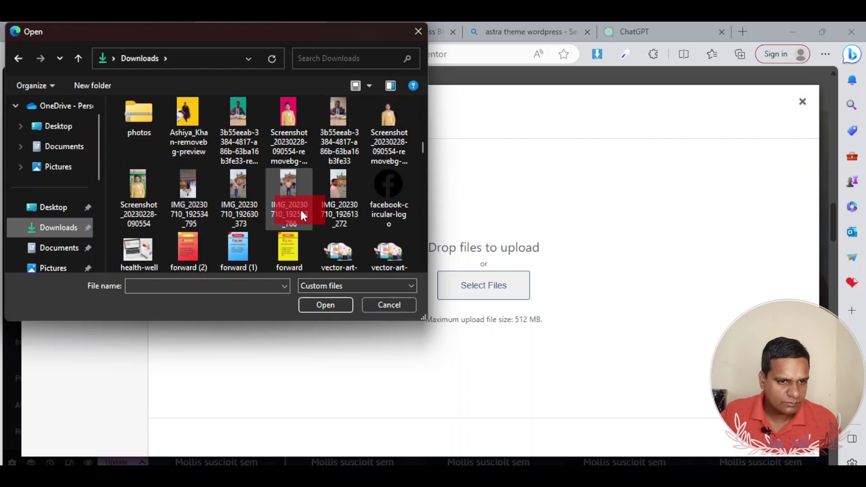
scroll(301, 213, up, 15)
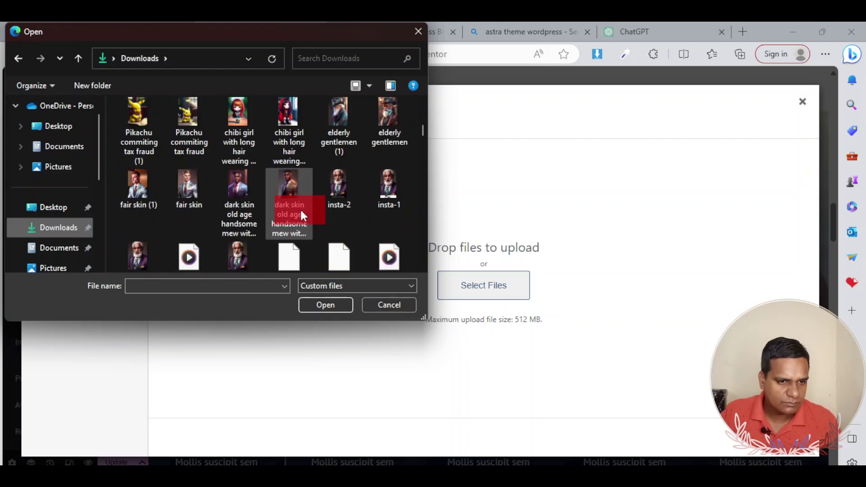
Upload the image "chibi girl with long hair wearing oversized hoodie (1)" from the Downloads folder to the media library.
scroll(301, 214, down, 3)
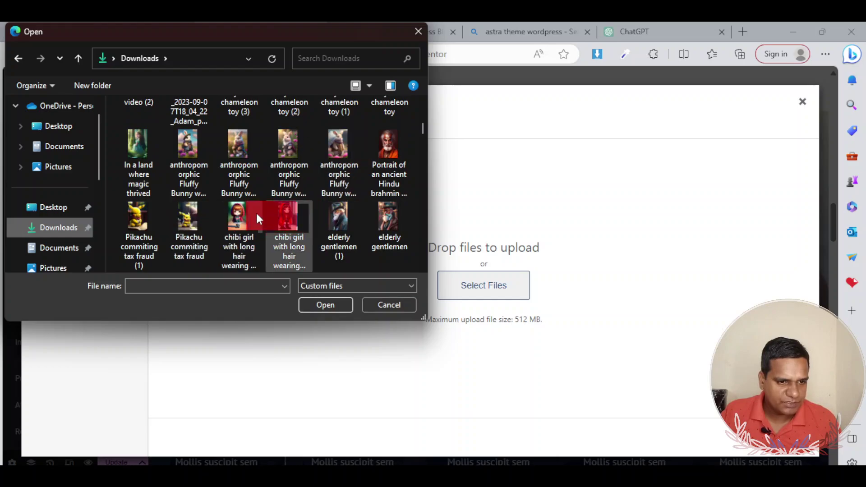
click(237, 210)
click(318, 305)
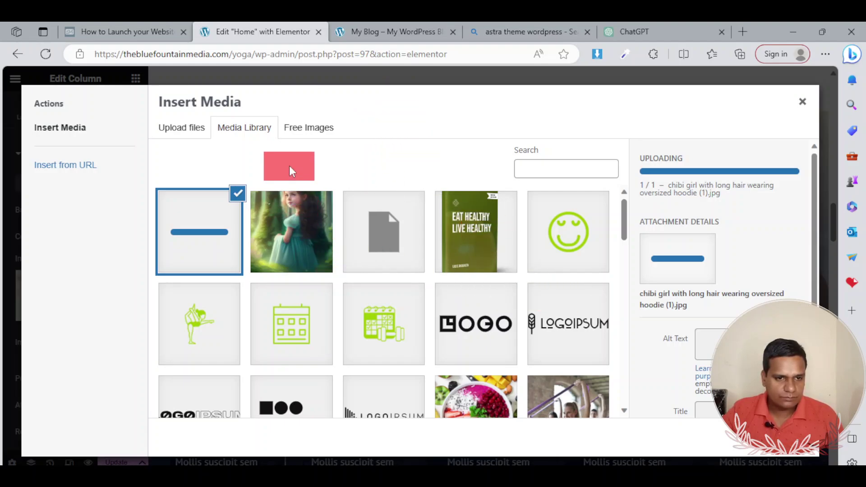
click(319, 130)
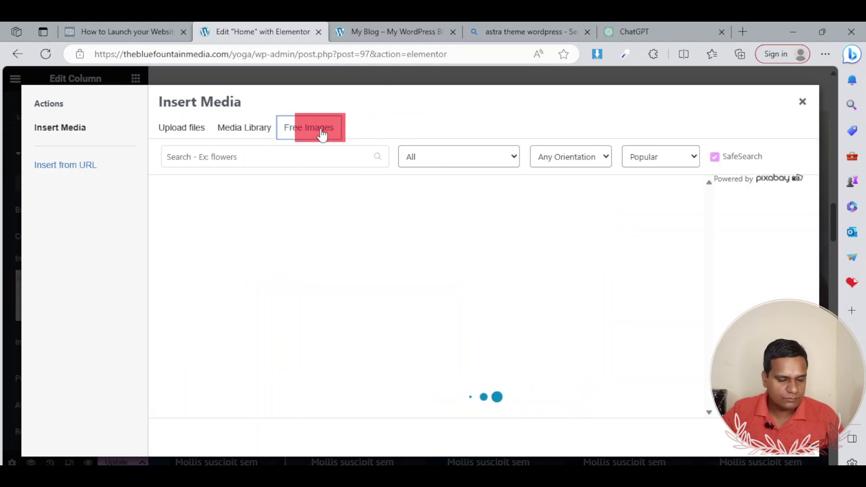
click(184, 130)
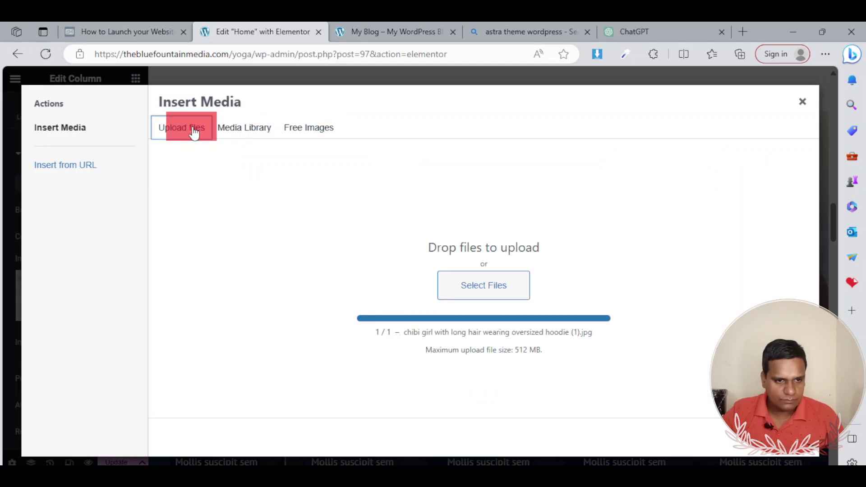
click(243, 131)
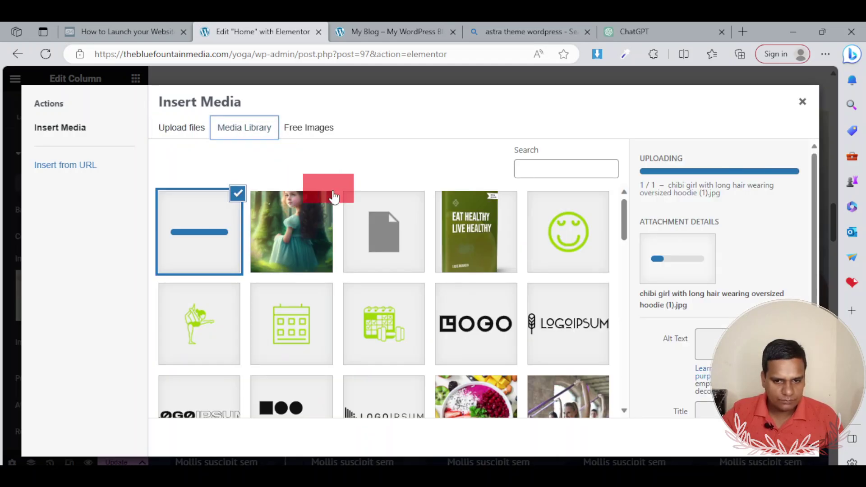
Insert the uploaded chibi girl image as the Nutrition Coaching column's background.
scroll(704, 302, down, 3)
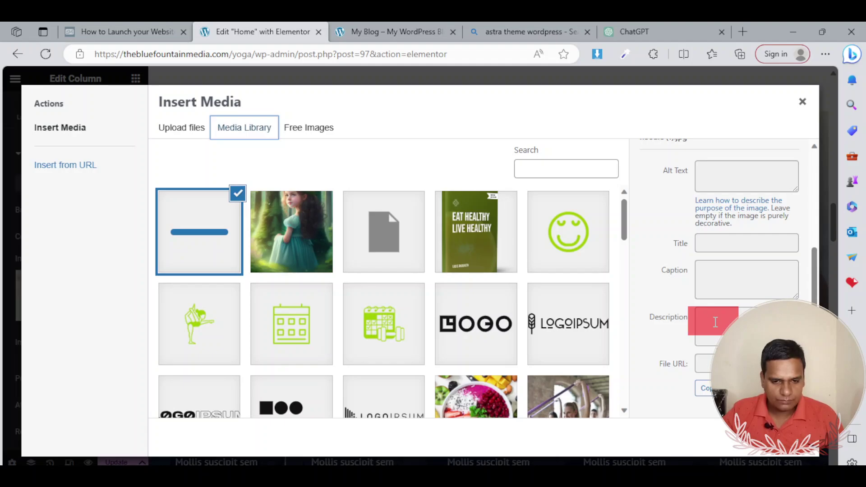
scroll(599, 350, down, 5)
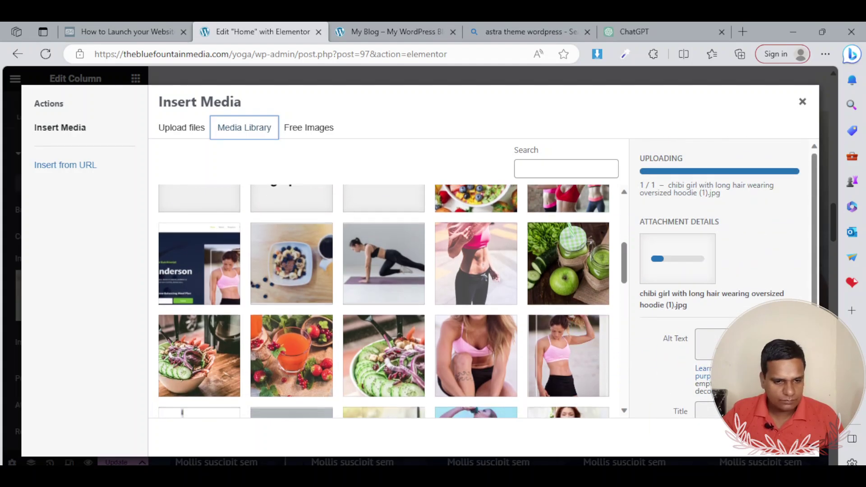
scroll(448, 236, up, 5)
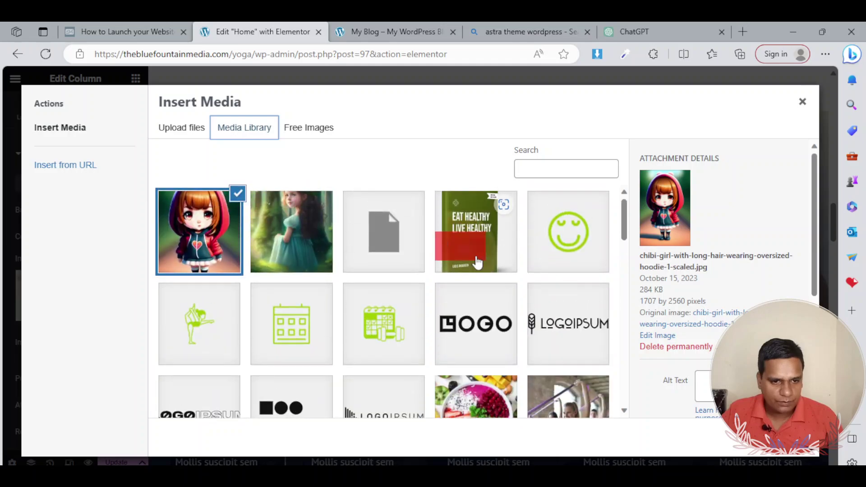
click(789, 438)
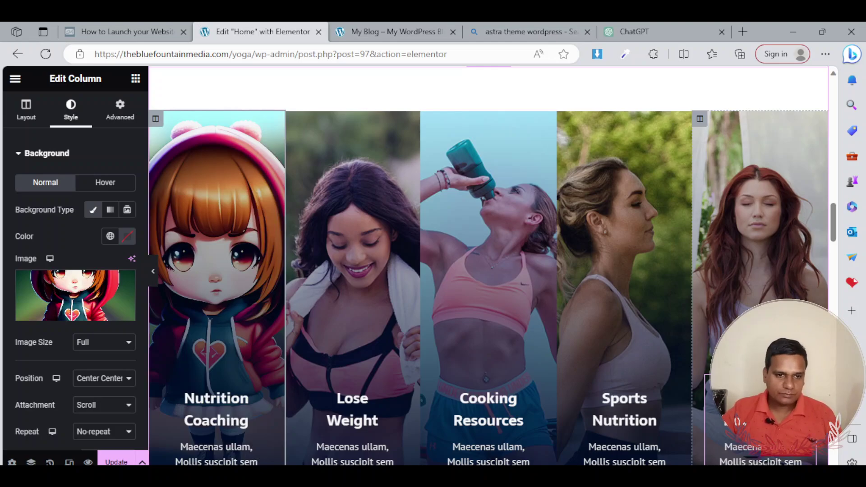
Replace the title of the Nutrition Coaching column's image box with "xyz".
scroll(245, 273, down, 3)
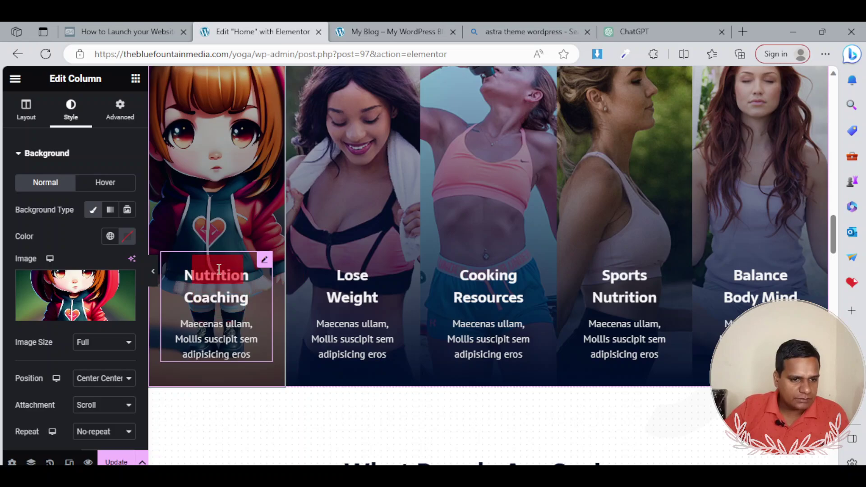
click(205, 293)
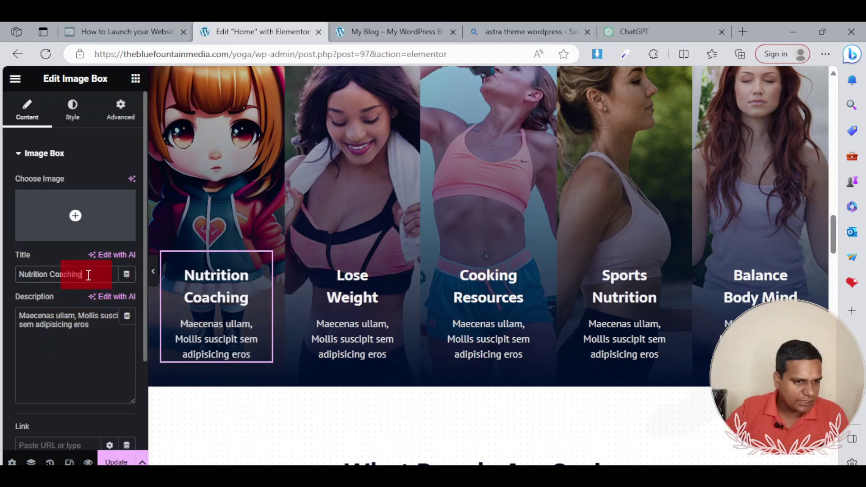
key(BackSpace)
key(BackSpace)
key(BackSpace)
key(BackSpace)
key(BackSpace)
key(BackSpace)
key(BackSpace)
key(BackSpace)
key(BackSpace)
key(BackSpace)
key(BackSpace)
key(BackSpace)
key(BackSpace)
key(BackSpace)
key(BackSpace)
key(BackSpace)
key(BackSpace)
key(BackSpace)
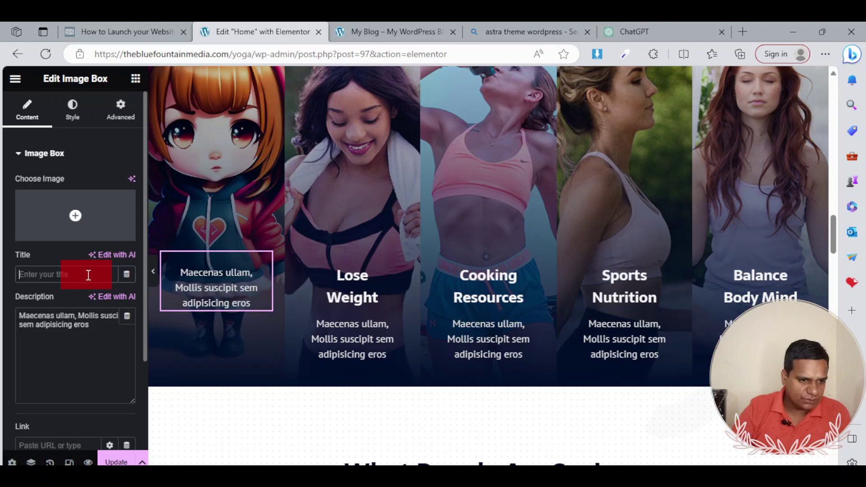
text(x)
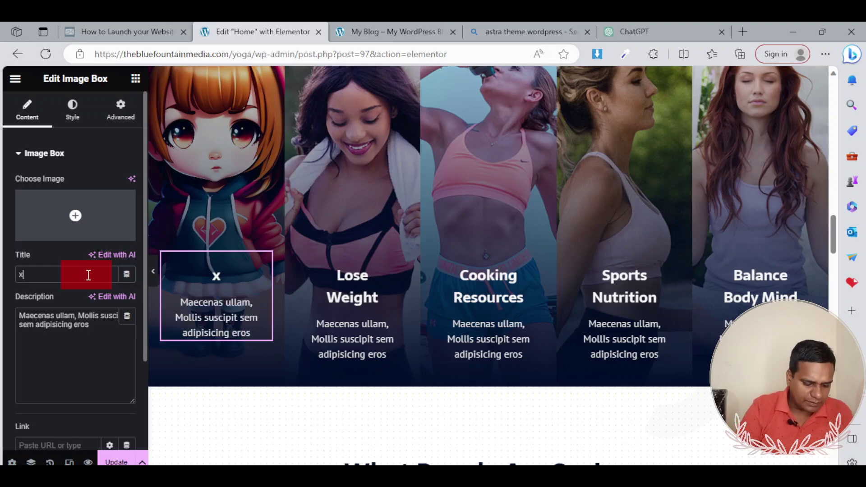
text(yz)
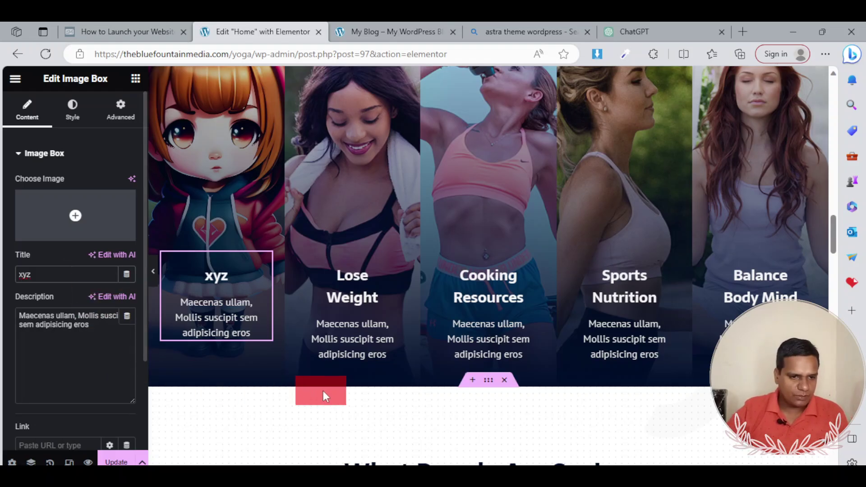
Review the Home page sections, and look through the image box's advanced and style settings.
scroll(316, 370, down, 5)
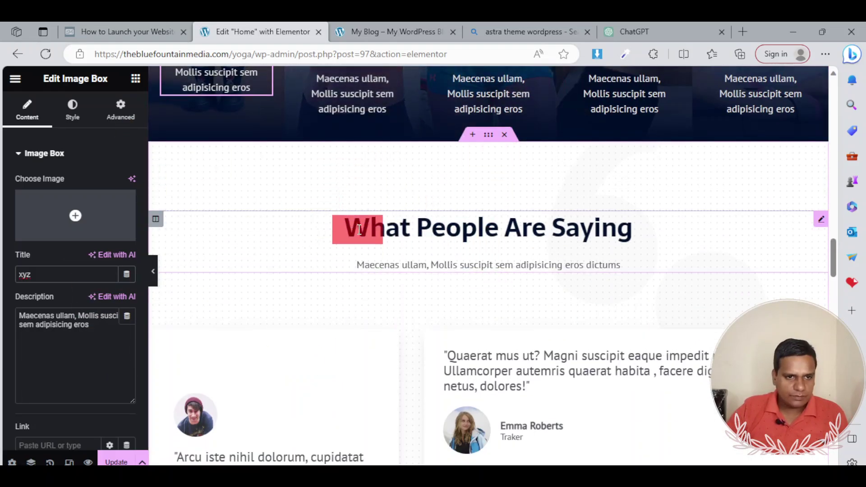
scroll(338, 228, up, 4)
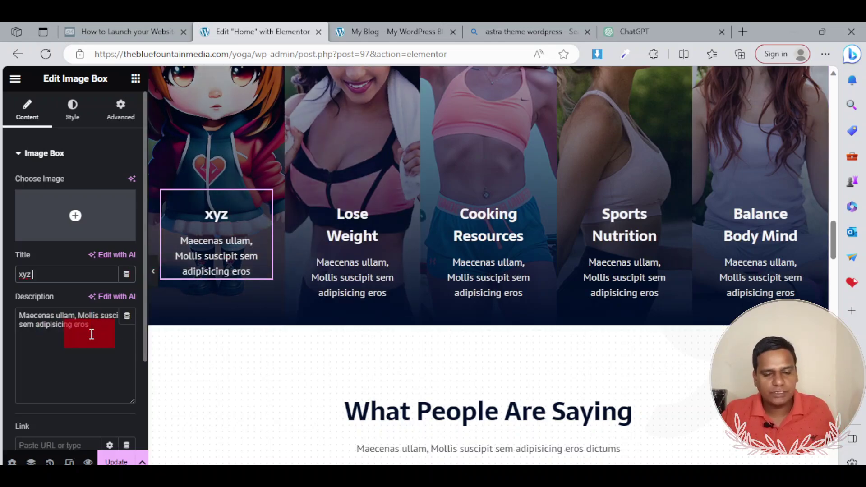
scroll(313, 388, down, 15)
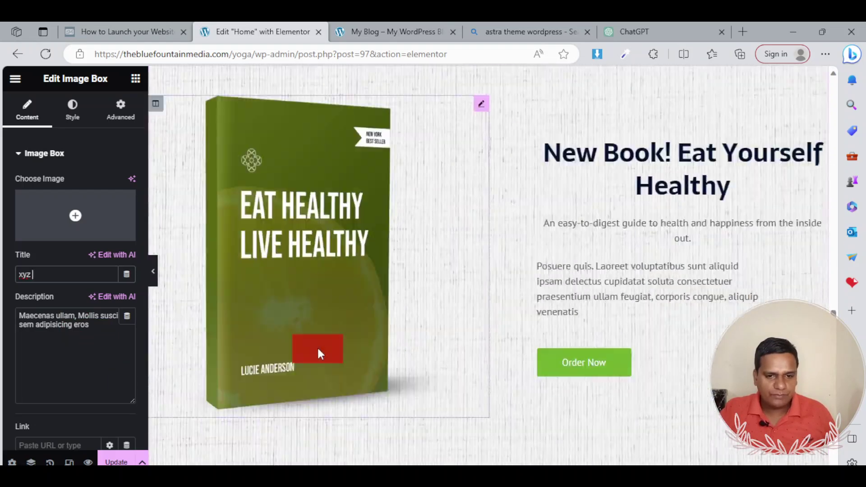
scroll(319, 369, up, 15)
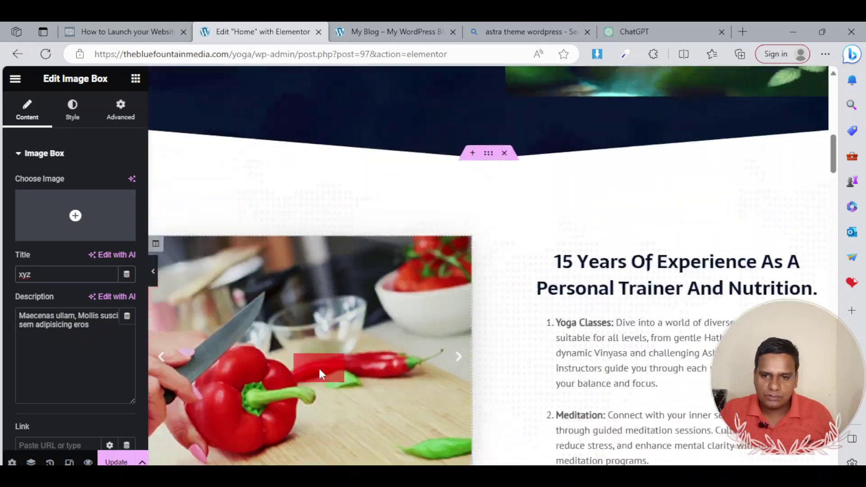
scroll(319, 369, up, 10)
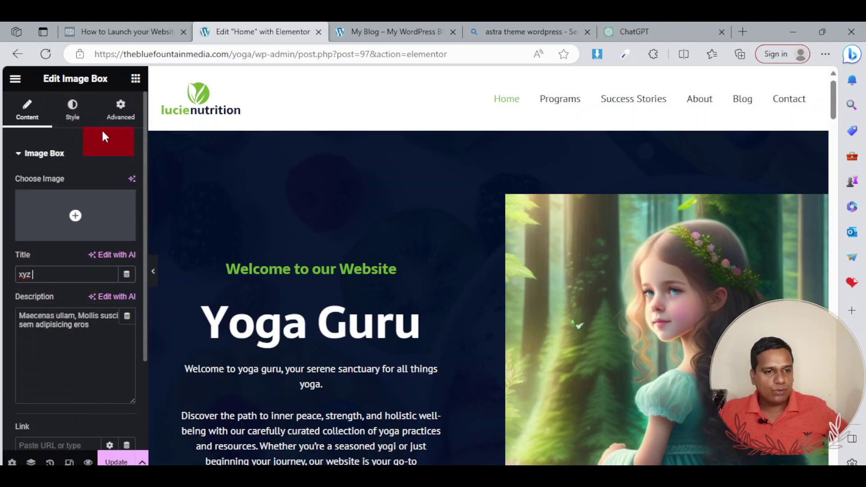
click(114, 119)
click(107, 171)
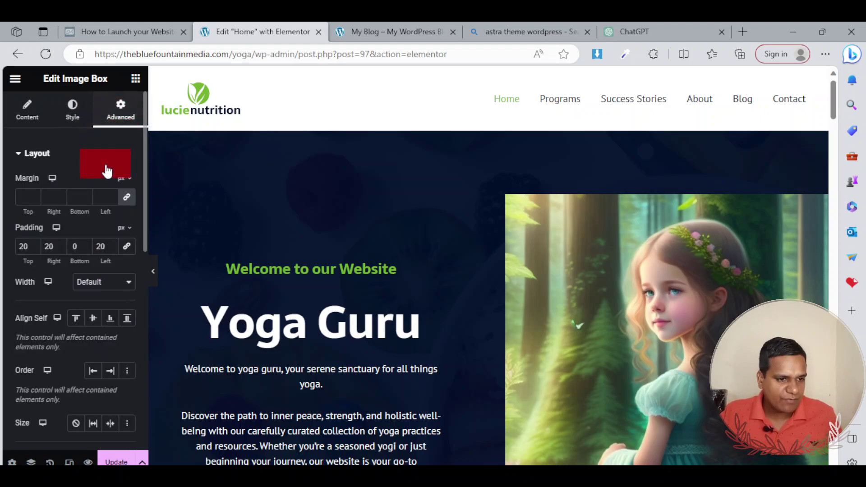
scroll(61, 299, down, 8)
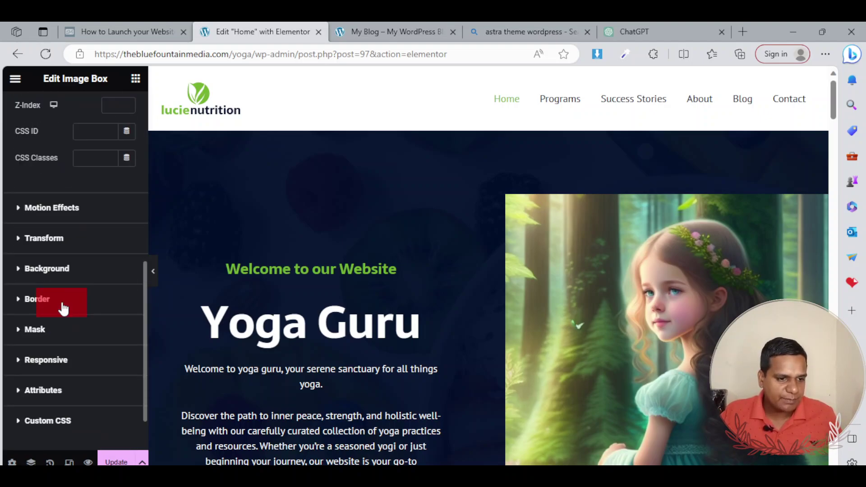
scroll(73, 169, up, 8)
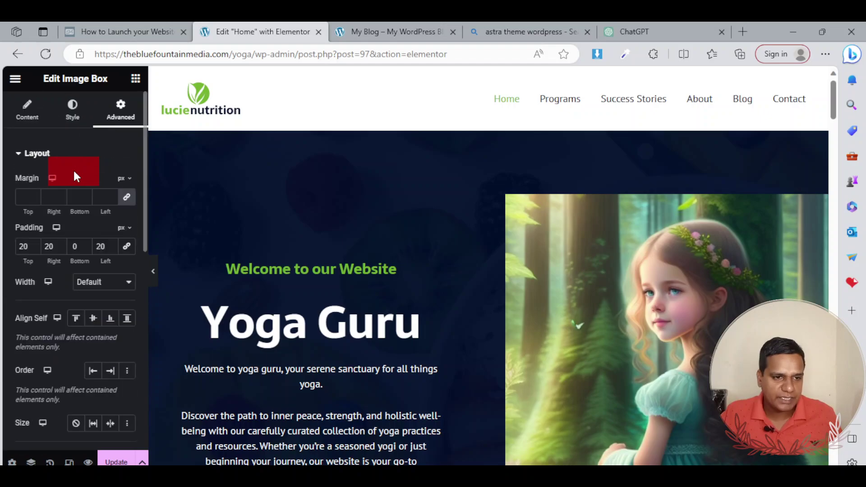
click(72, 113)
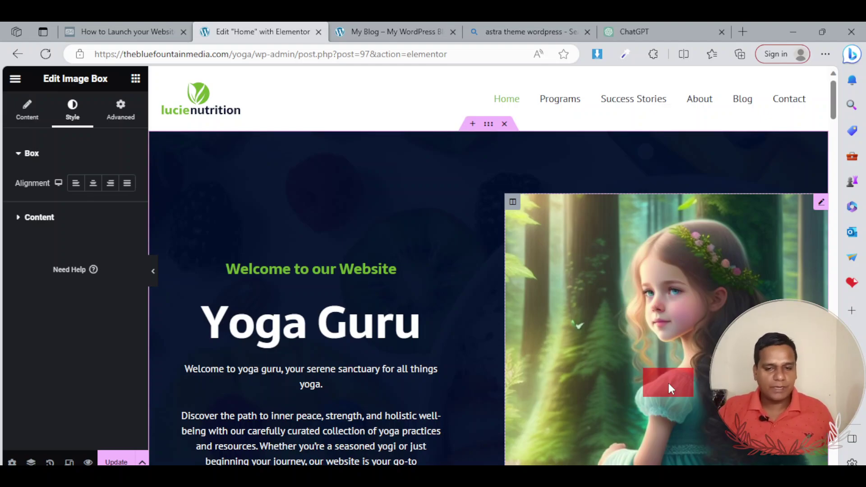
scroll(680, 326, down, 3)
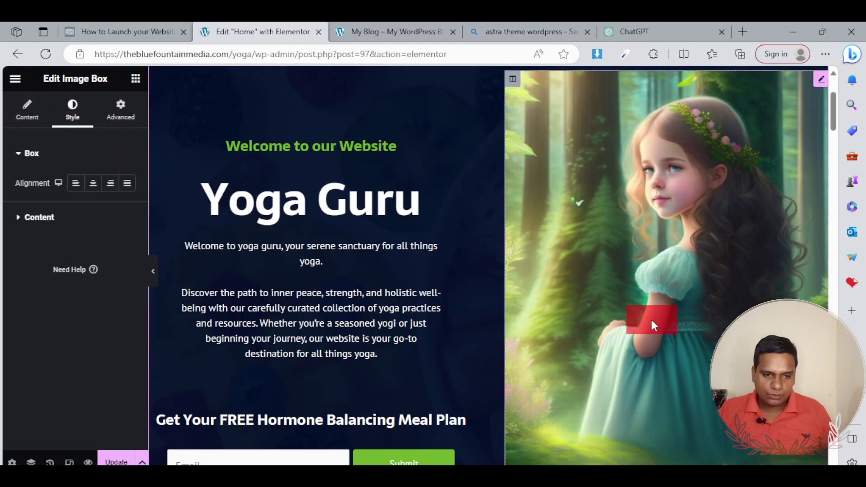
scroll(650, 318, up, 3)
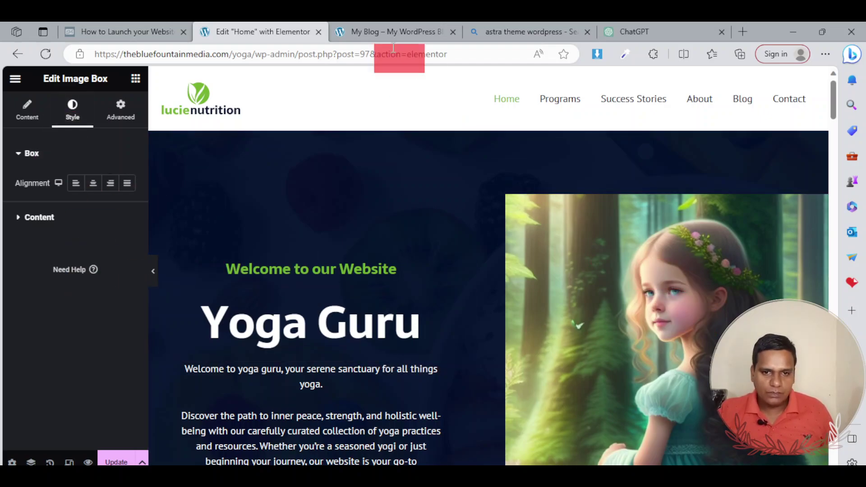
Try the Programs and Home links in the page header, and save the Home page changes.
click(568, 102)
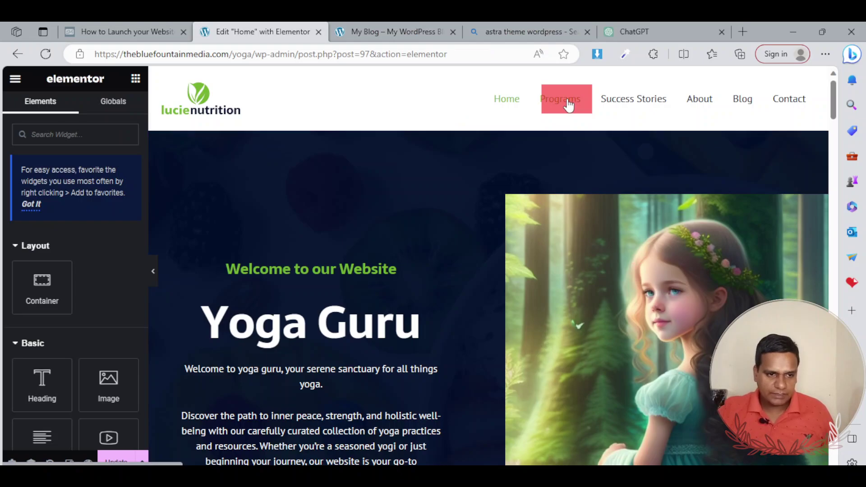
drag(569, 105, 536, 168)
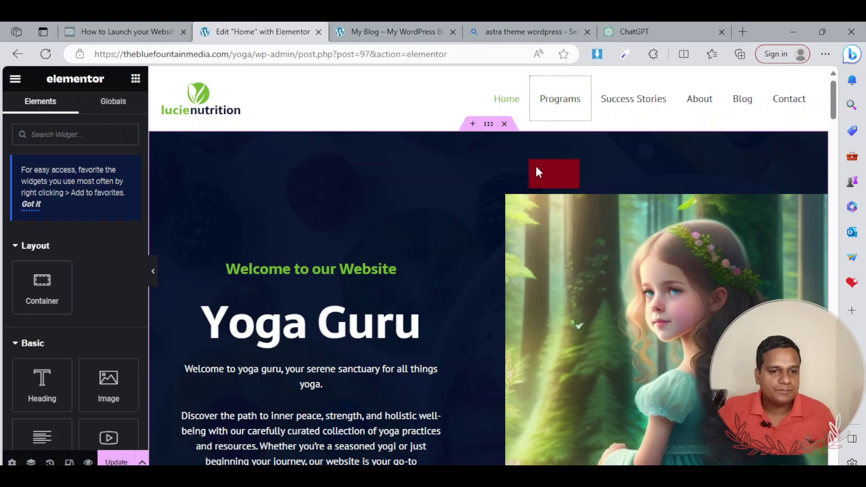
click(507, 100)
drag(509, 104, 117, 463)
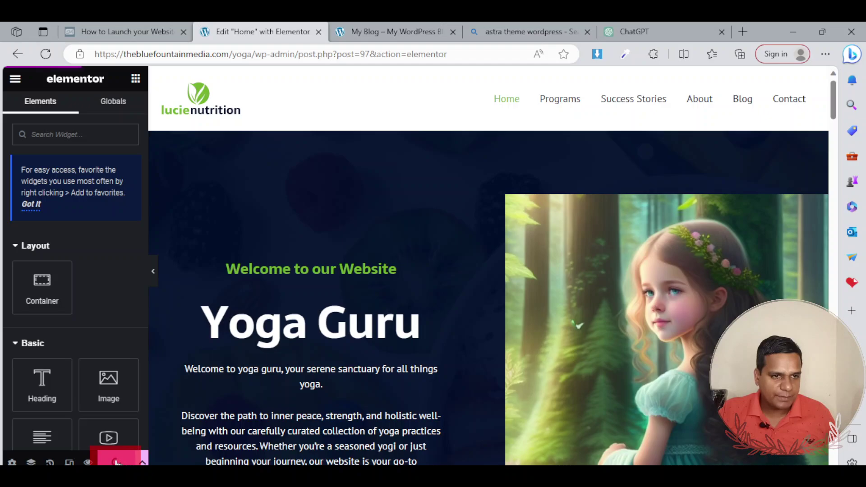
click(116, 462)
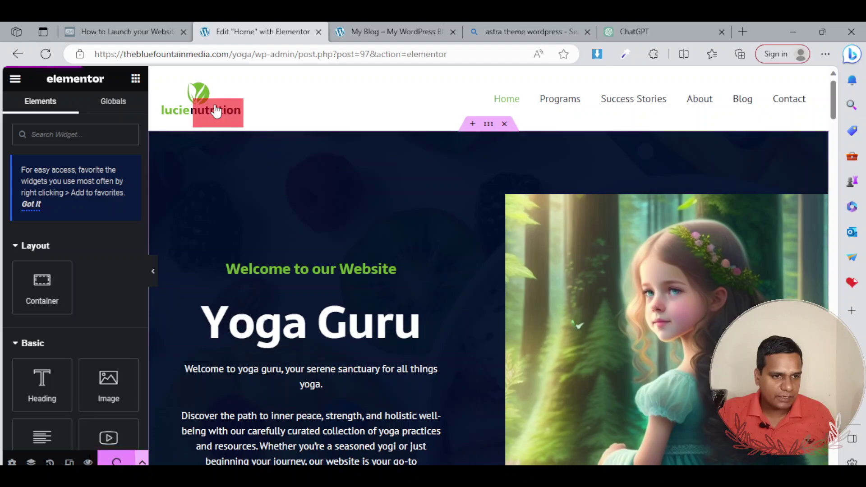
Leave the Home page editor for the list of pages, and open the Programs page for editing with Elementor.
click(17, 53)
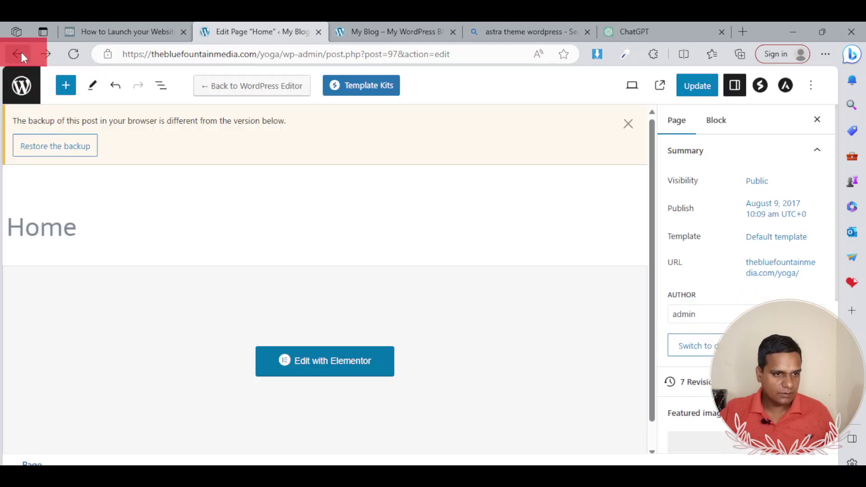
click(20, 52)
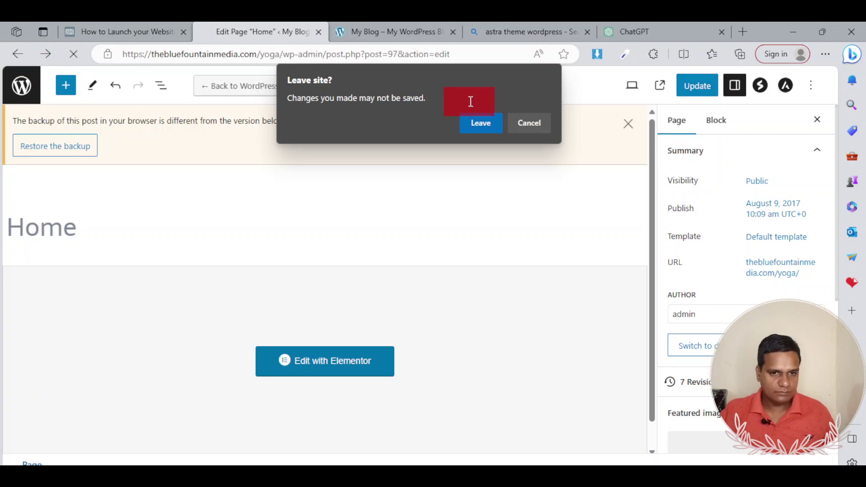
click(488, 126)
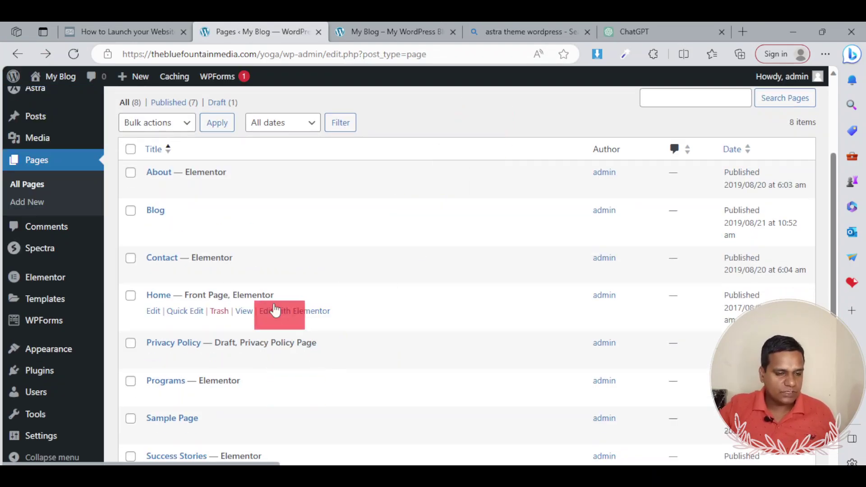
scroll(318, 226, down, 3)
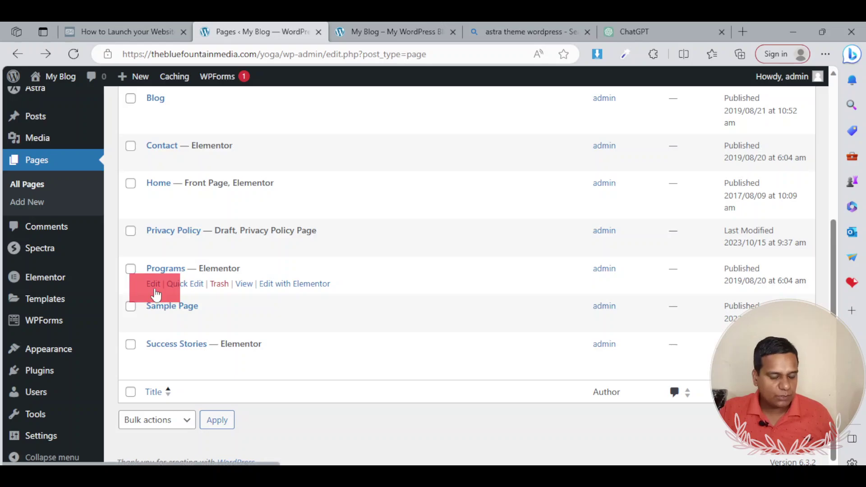
click(310, 287)
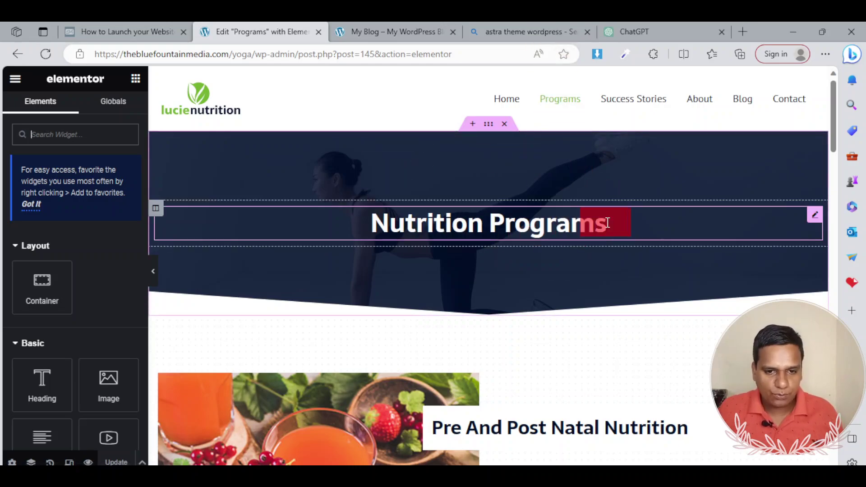
Replace the image beside the Pre And Post Natal Nutrition heading with home-banner.jpg from the media library.
scroll(616, 271, down, 4)
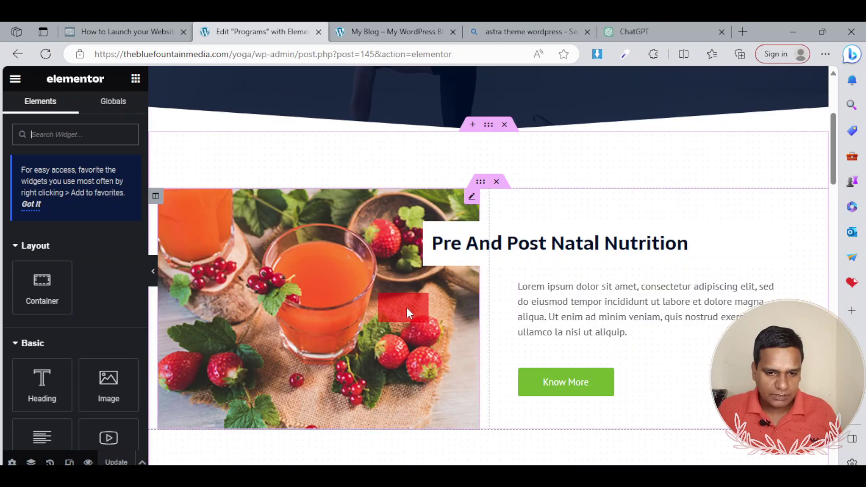
scroll(408, 305, down, 1)
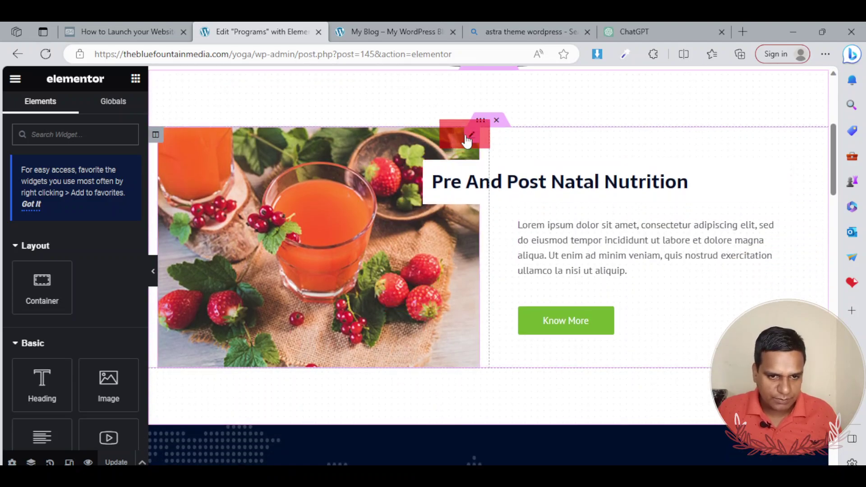
click(471, 138)
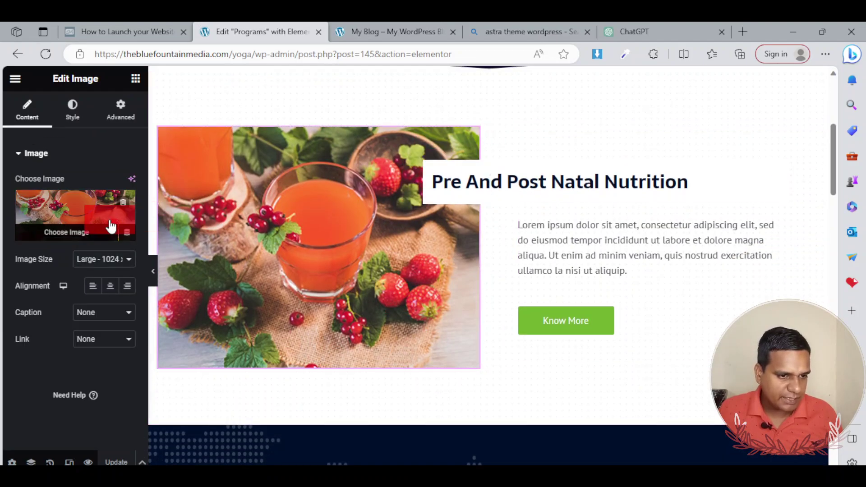
click(75, 233)
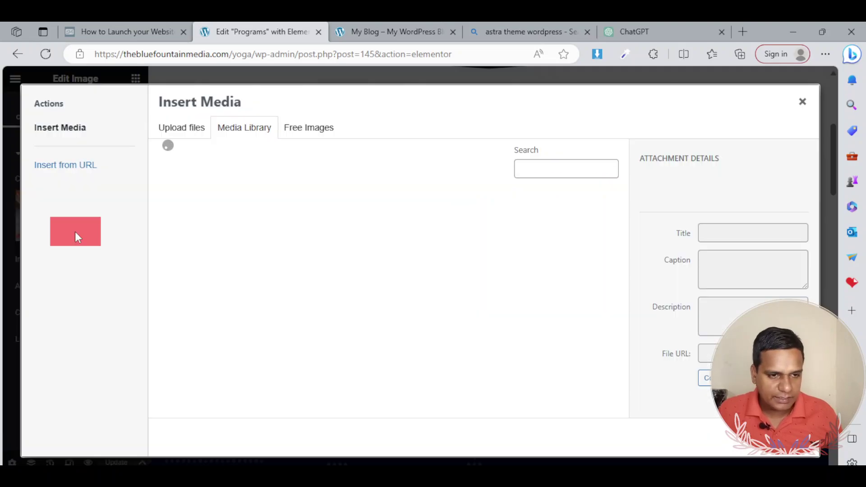
click(317, 221)
scroll(349, 248, down, 5)
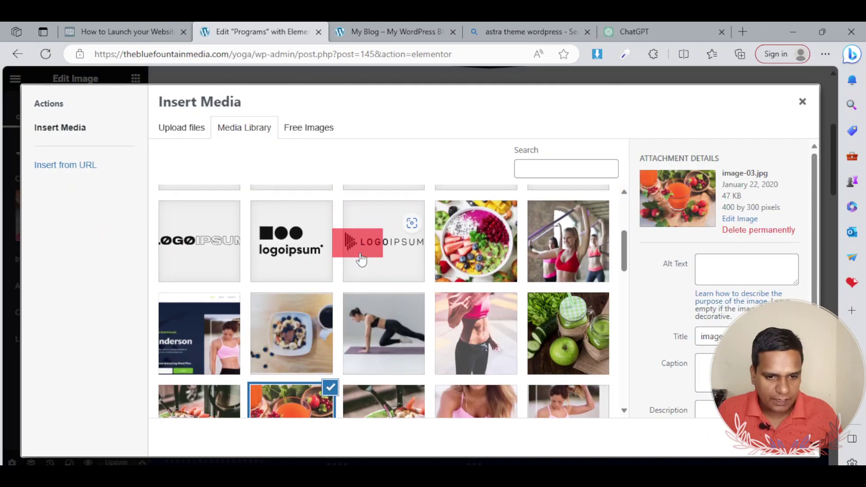
click(474, 210)
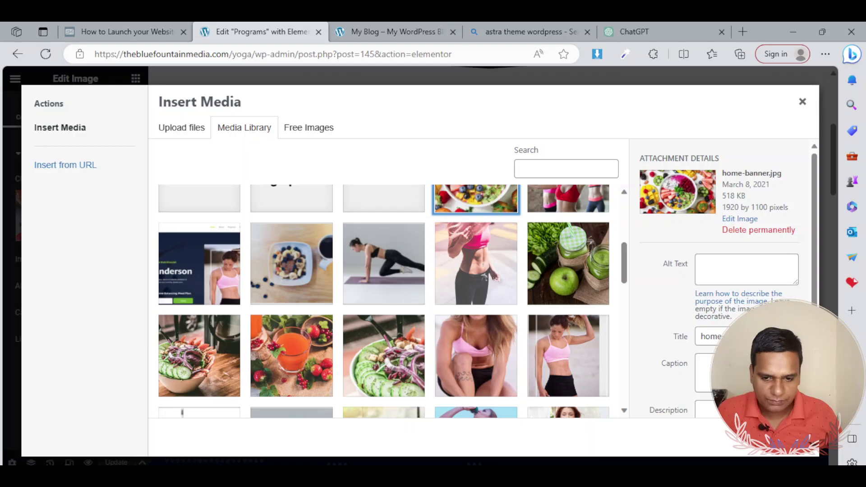
click(785, 438)
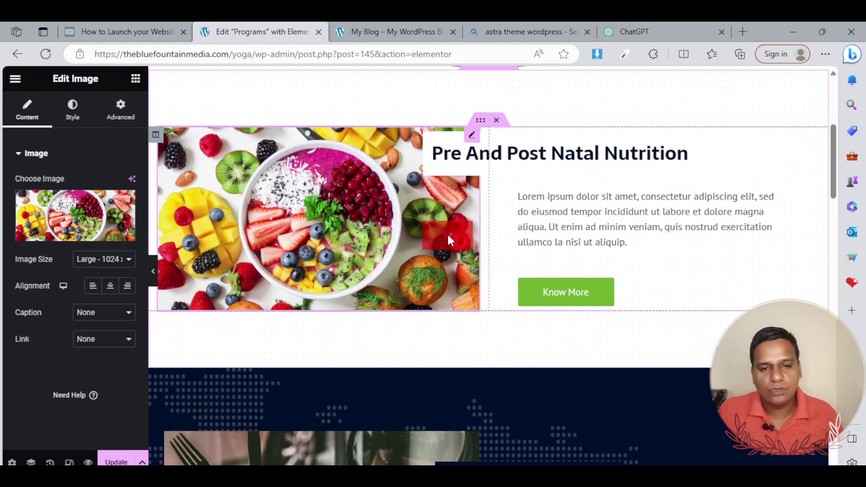
Examine the editing options of the Sports Nutrition paragraph and the Food Intolerances image.
scroll(447, 233, down, 8)
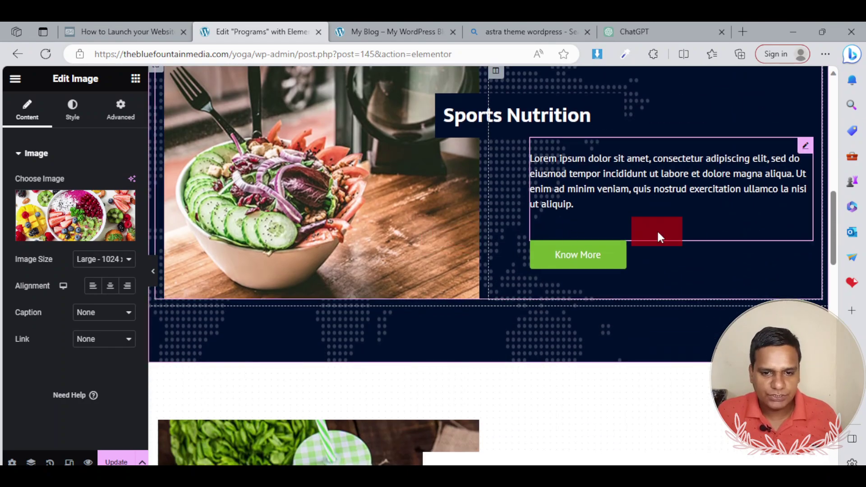
click(551, 204)
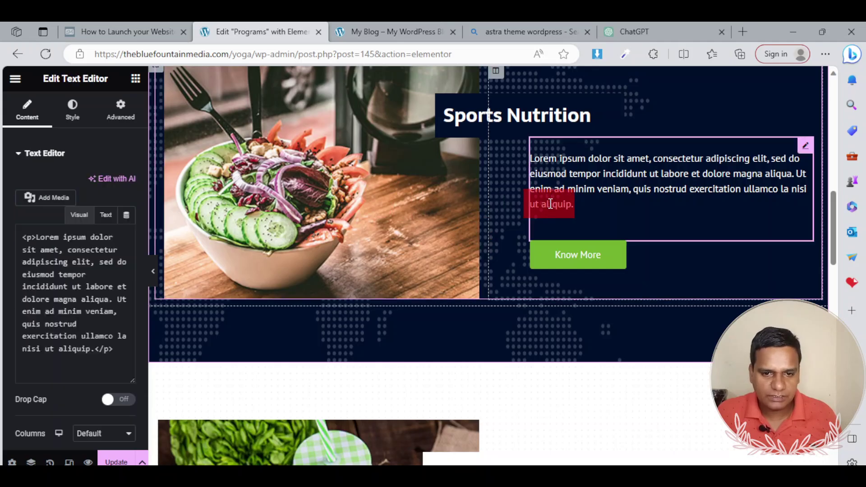
scroll(557, 231, down, 5)
click(426, 301)
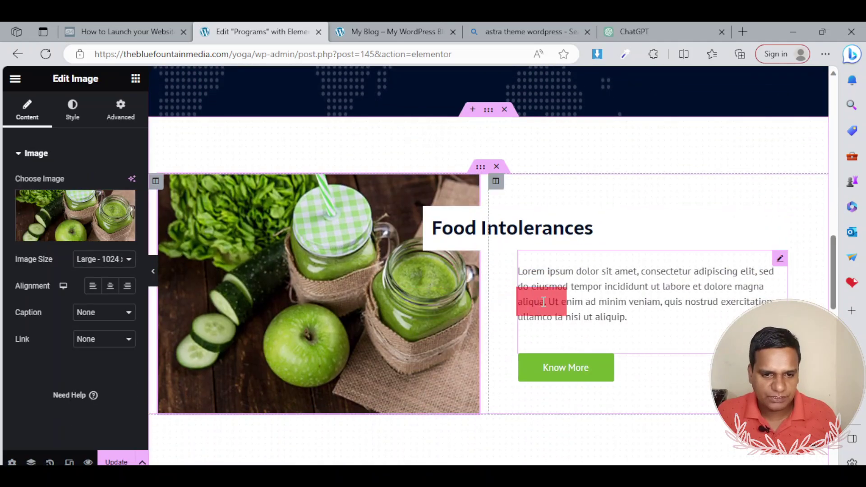
Look over the rest of the Programs page, try its Success Stories and Contact header links, and save the page changes.
scroll(544, 302, down, 12)
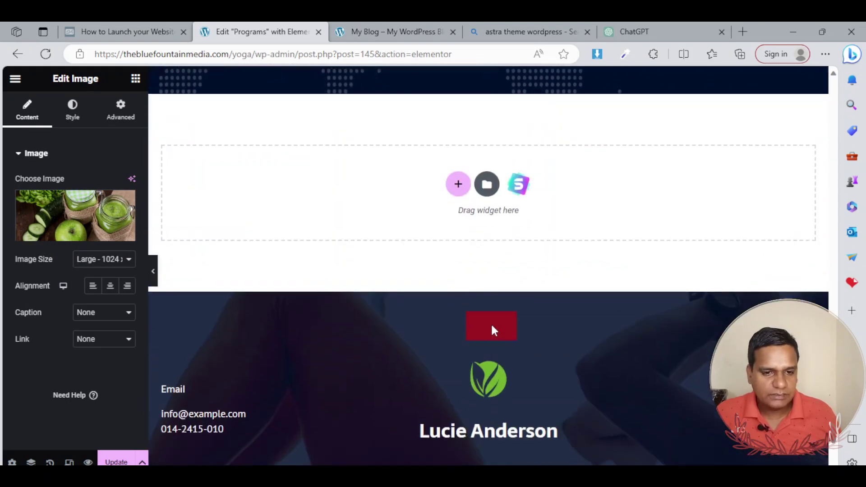
scroll(491, 323, up, 20)
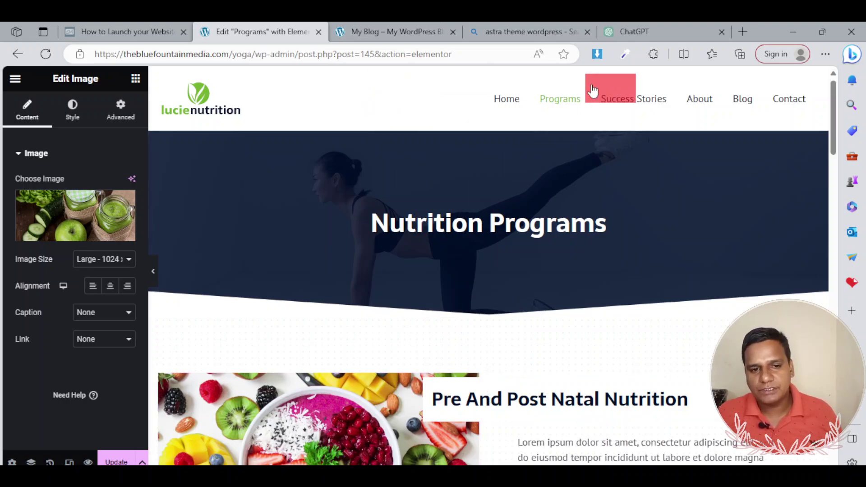
scroll(453, 266, down, 3)
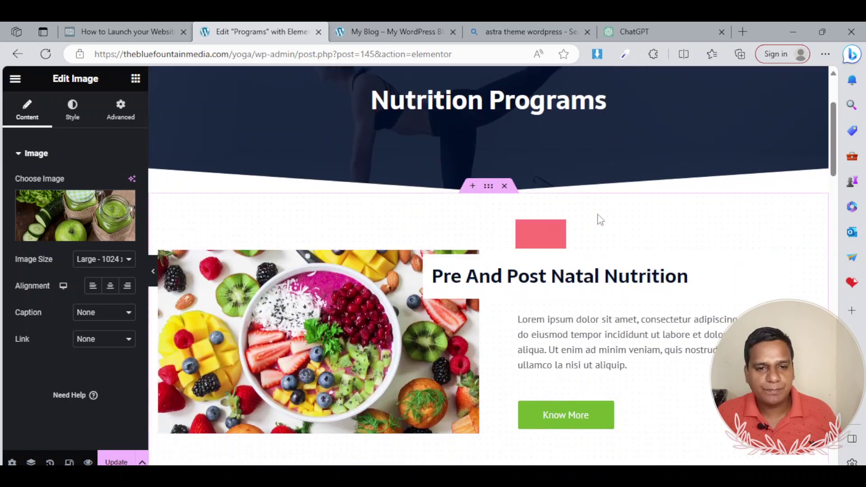
scroll(597, 219, up, 3)
click(631, 109)
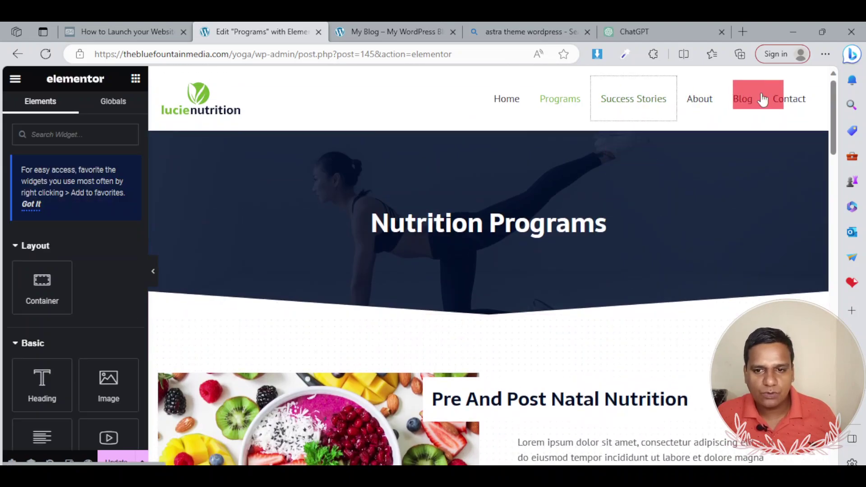
click(790, 104)
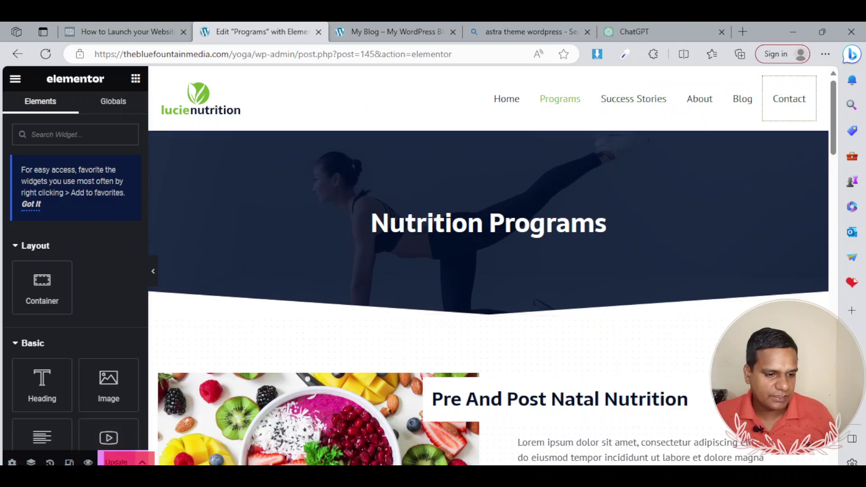
click(115, 461)
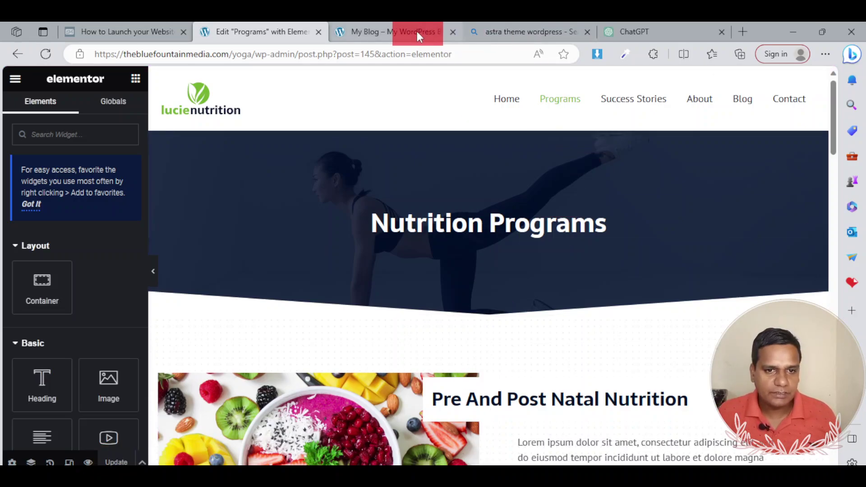
Reload the live website and check the Programs page and its Pre And Post Natal Nutrition section.
click(402, 29)
click(45, 54)
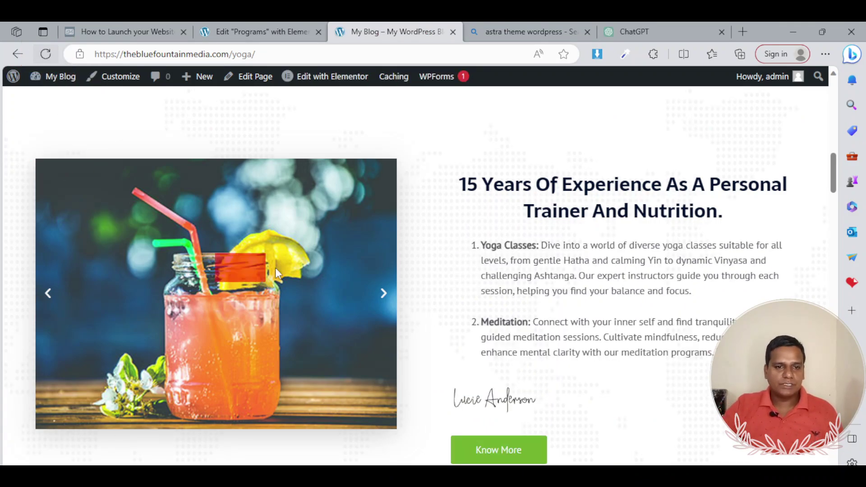
scroll(565, 203, up, 10)
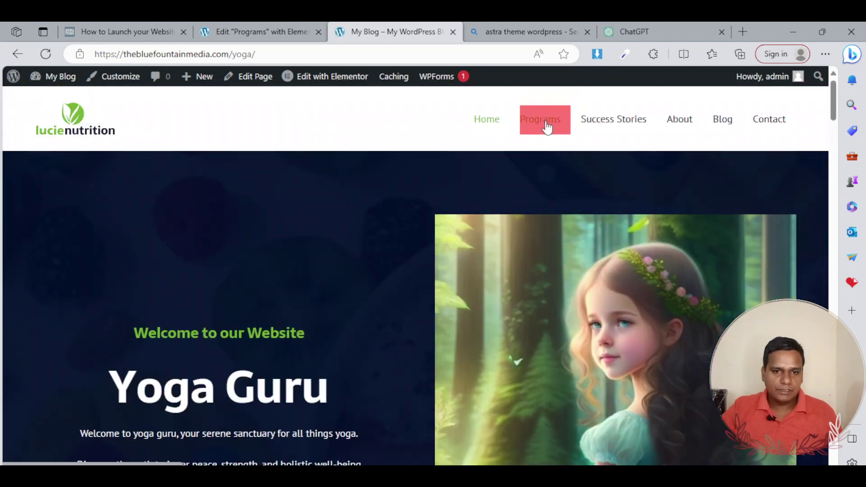
click(546, 125)
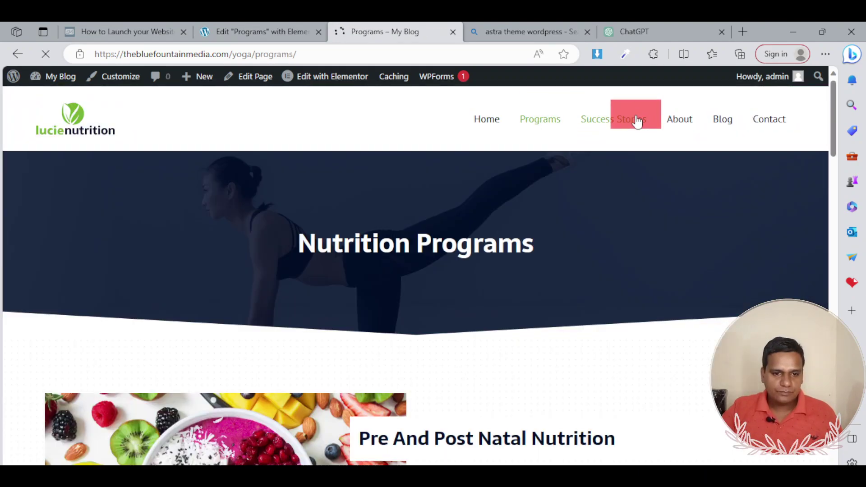
scroll(684, 176, down, 6)
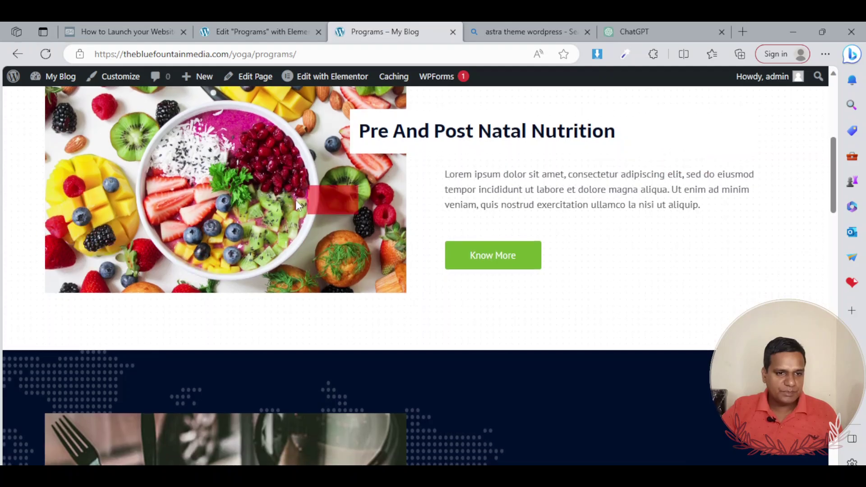
scroll(640, 188, up, 6)
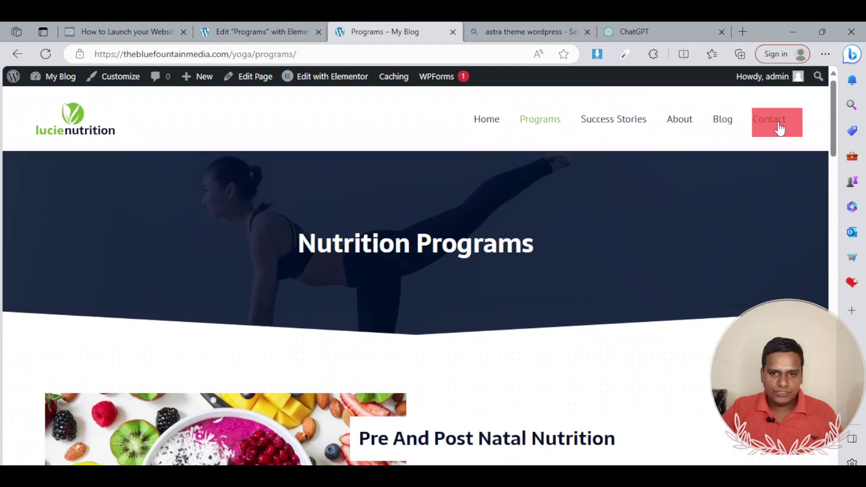
Open the live Contact page and examine its message form, map and footer.
click(769, 122)
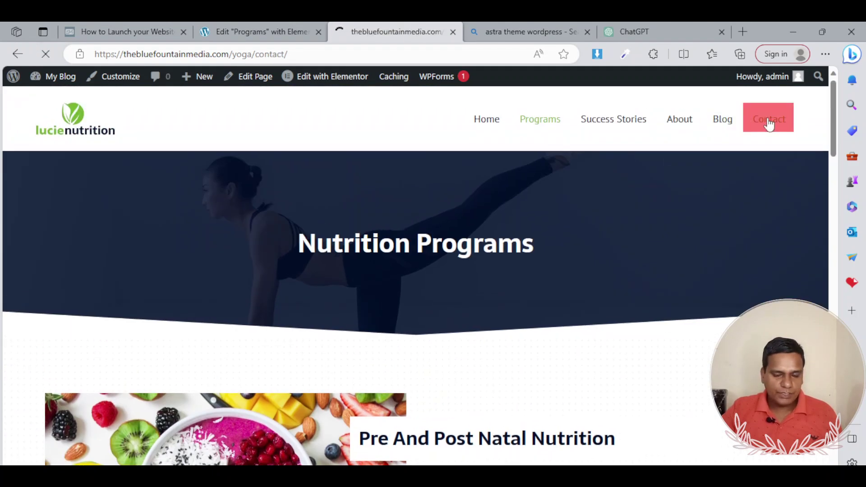
scroll(727, 246, down, 8)
scroll(720, 239, down, 4)
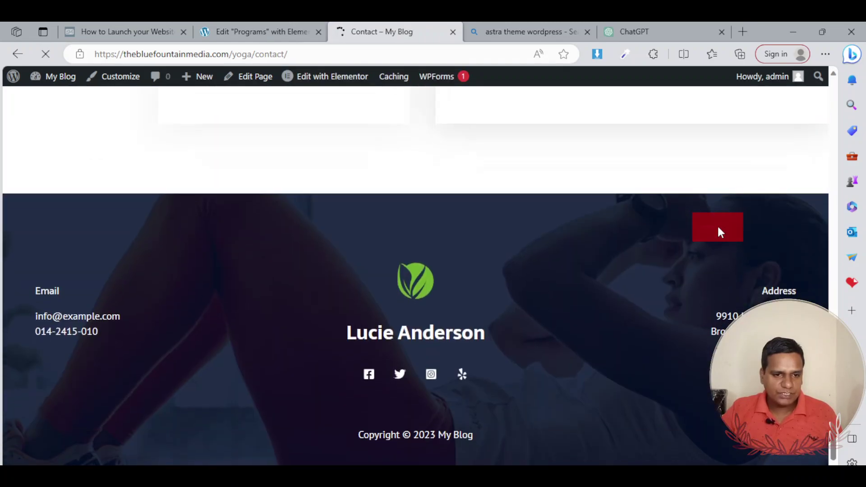
scroll(717, 230, up, 10)
scroll(301, 311, down, 4)
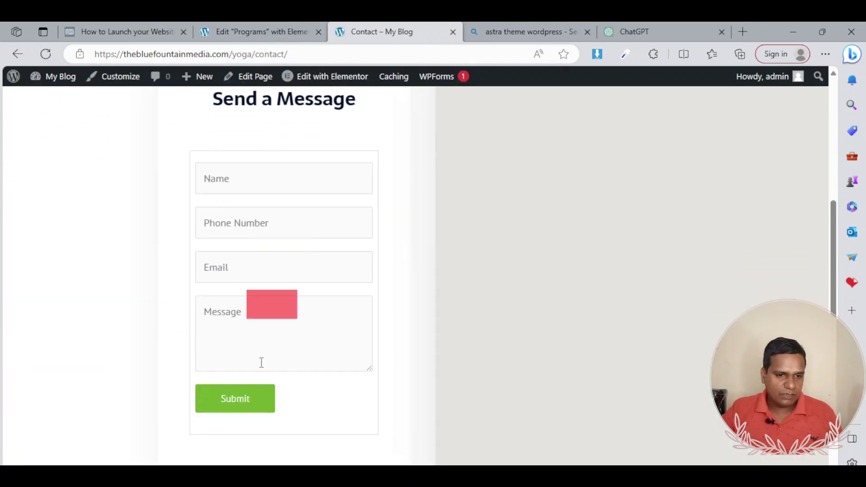
scroll(679, 242, up, 3)
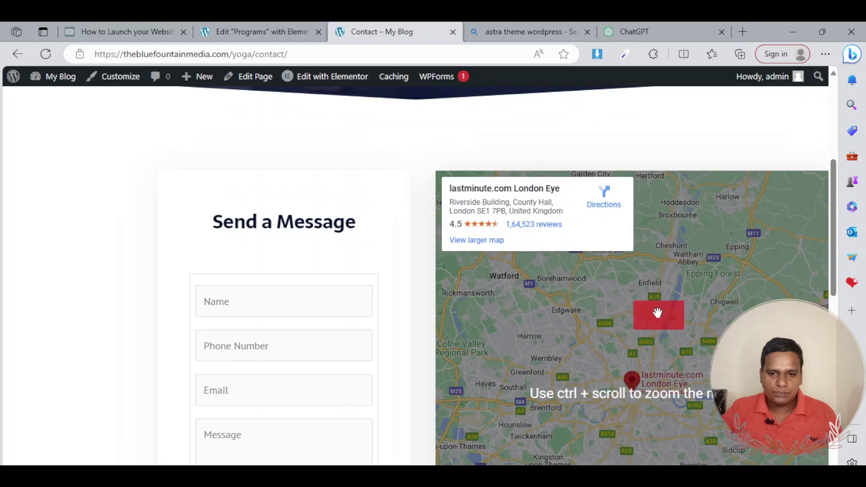
scroll(700, 305, down, 4)
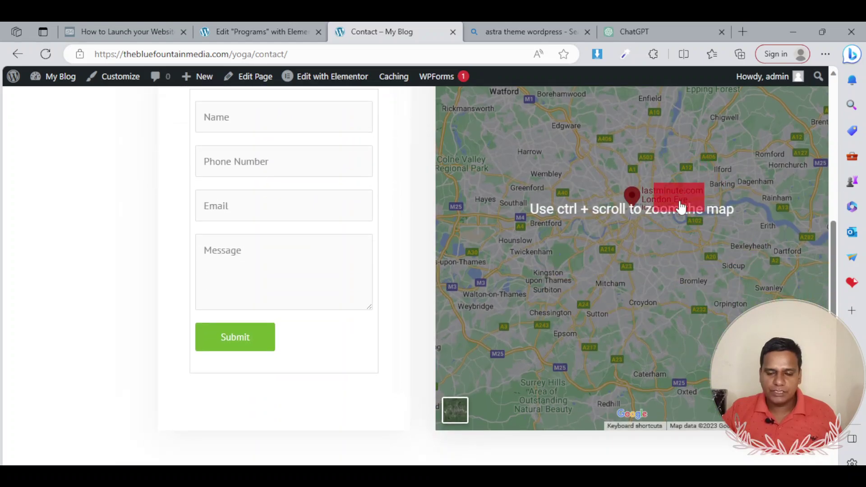
scroll(680, 206, up, 5)
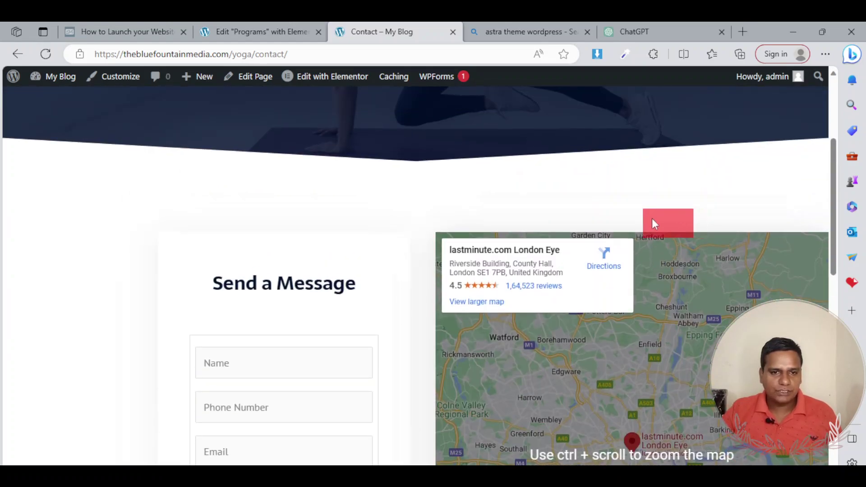
scroll(668, 219, up, 4)
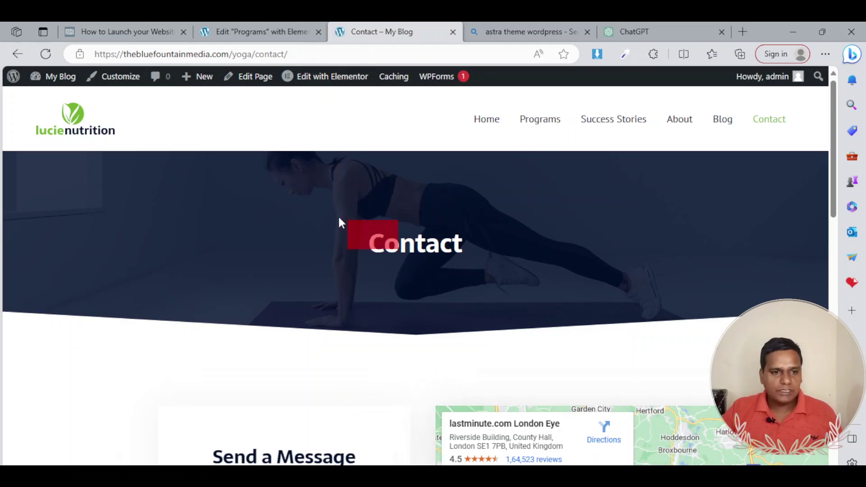
Return from the Contact page to the live Home page, and view it alongside the open Programs page editor.
click(486, 125)
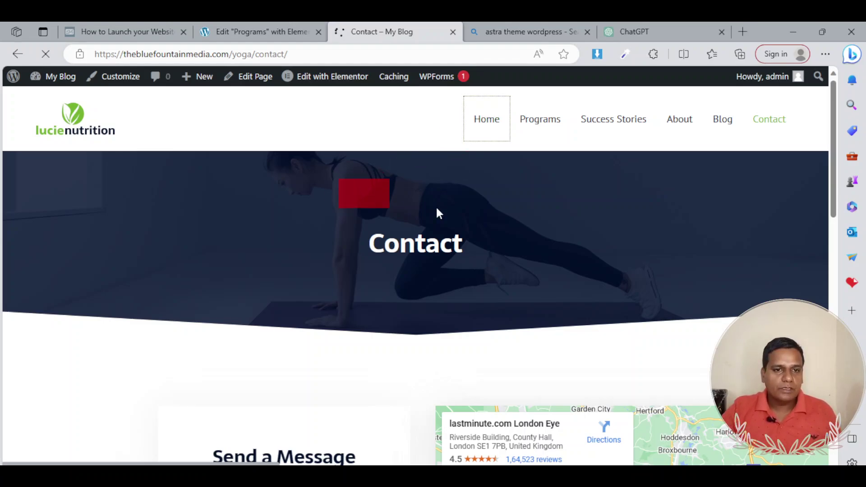
scroll(669, 264, down, 3)
scroll(667, 259, down, 8)
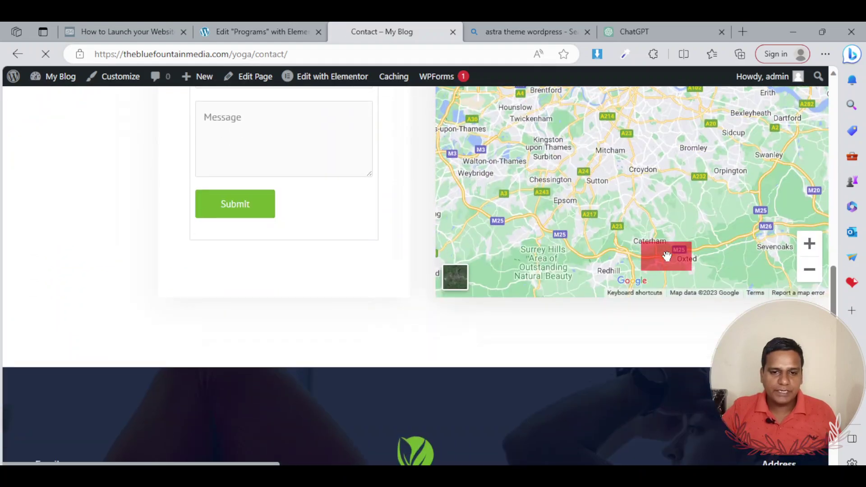
scroll(667, 257, up, 9)
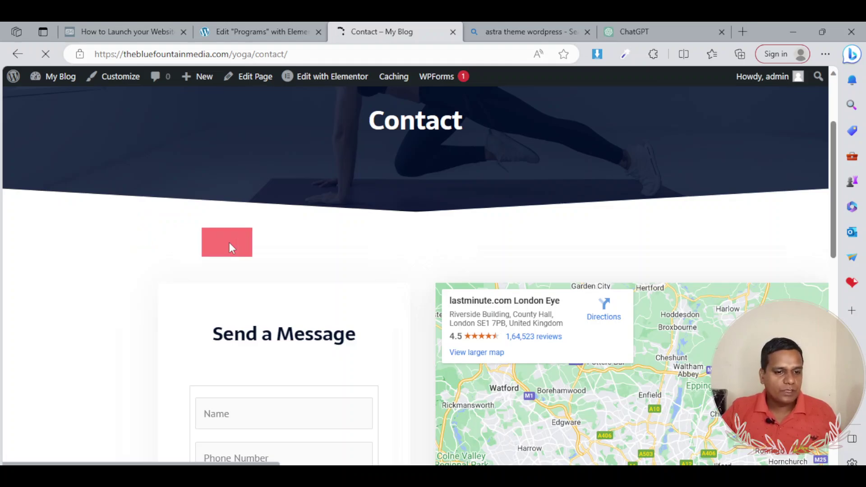
scroll(294, 253, down, 3)
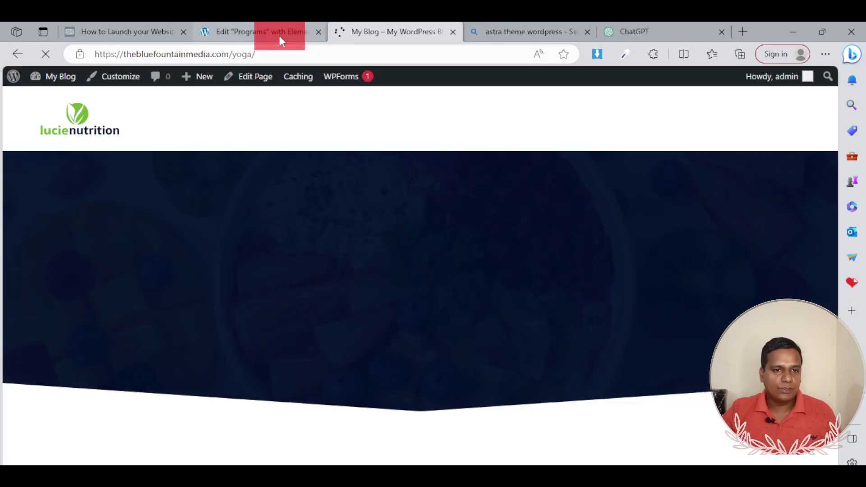
click(280, 35)
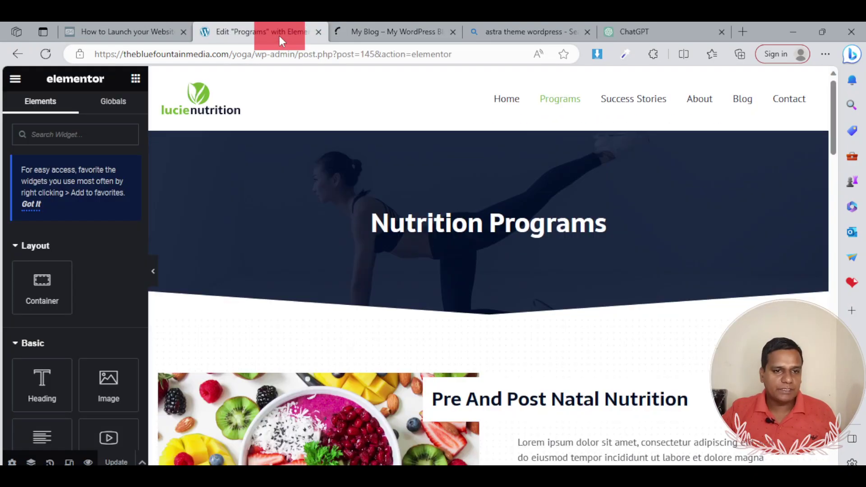
click(402, 32)
click(368, 203)
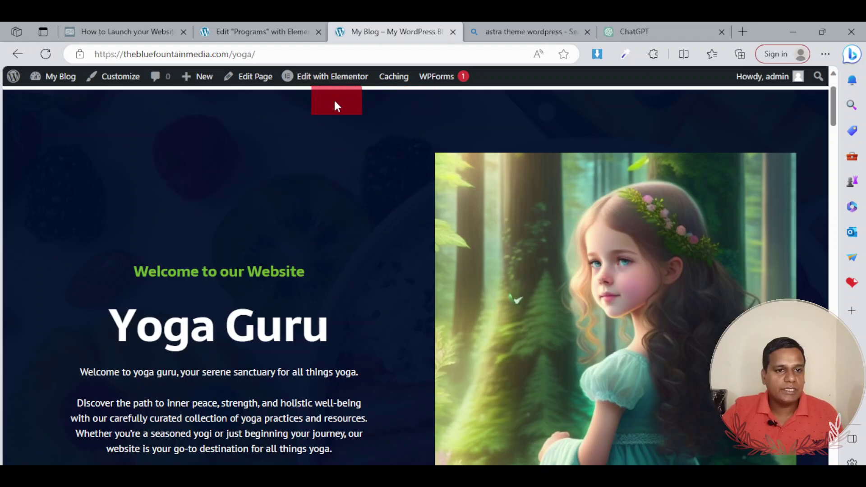
click(291, 36)
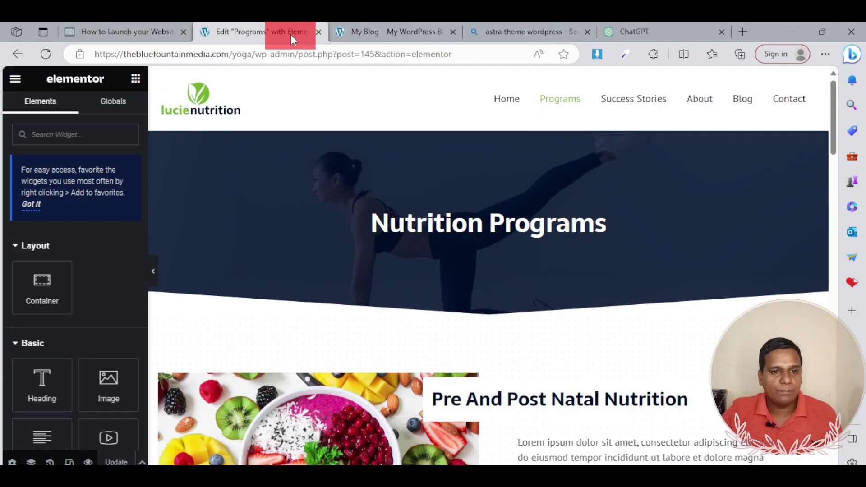
click(402, 33)
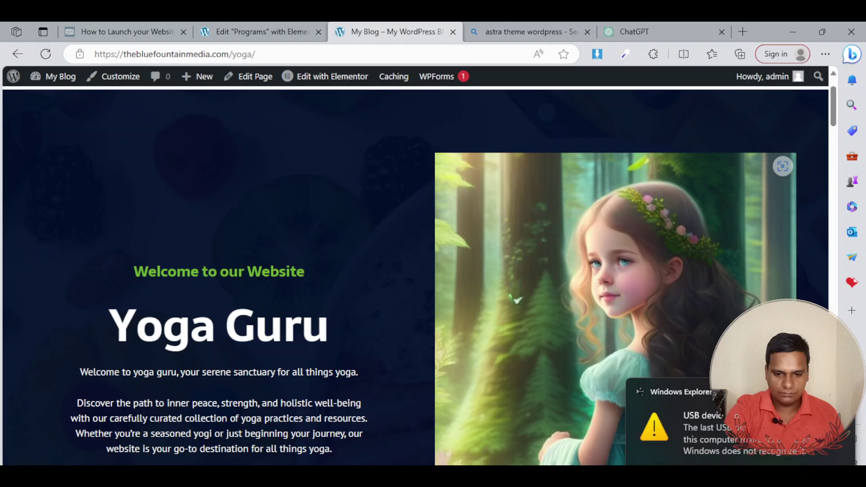
click(649, 476)
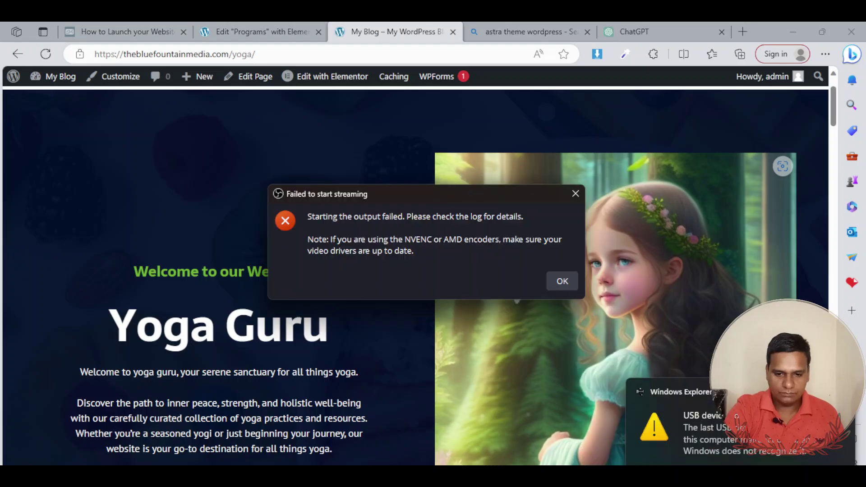
click(562, 283)
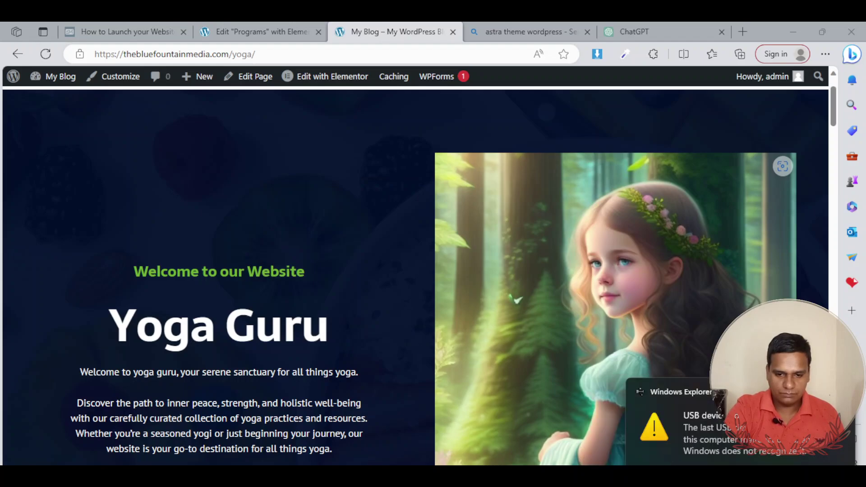
mouse_move(665, 442)
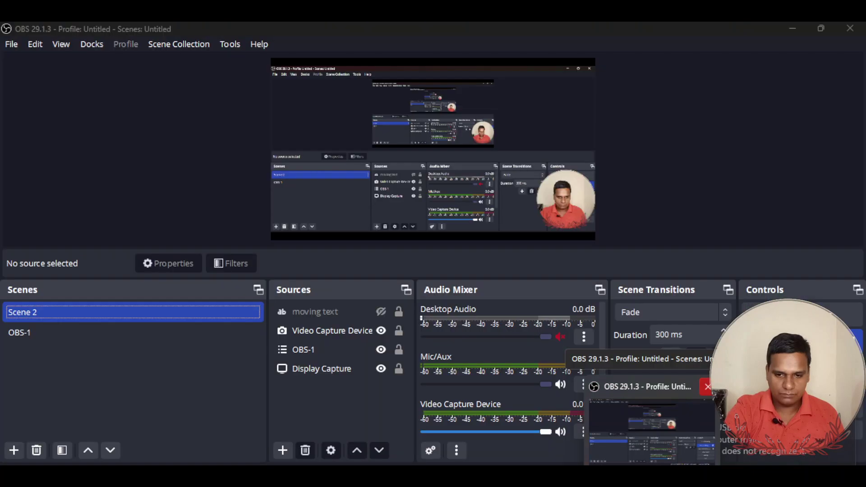
click(707, 387)
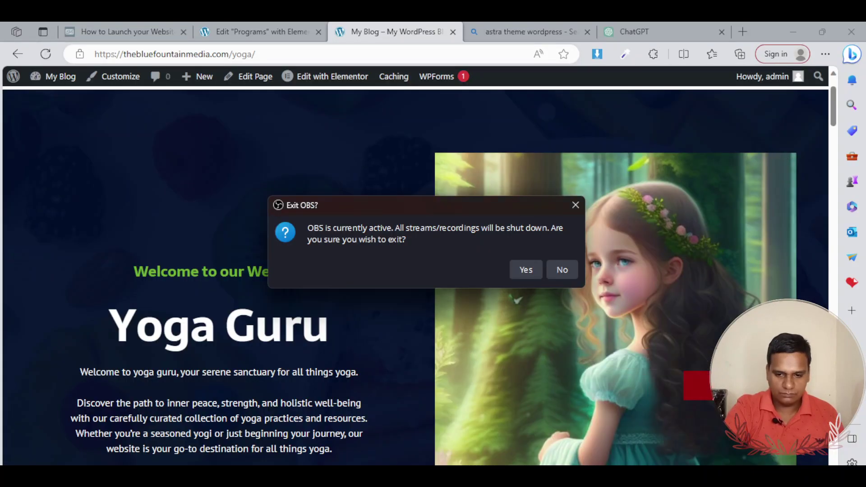
mouse_move(675, 441)
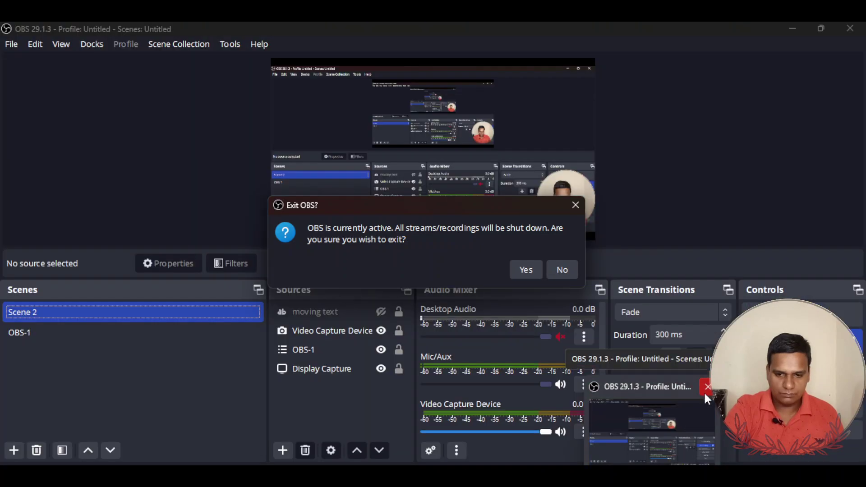
click(706, 392)
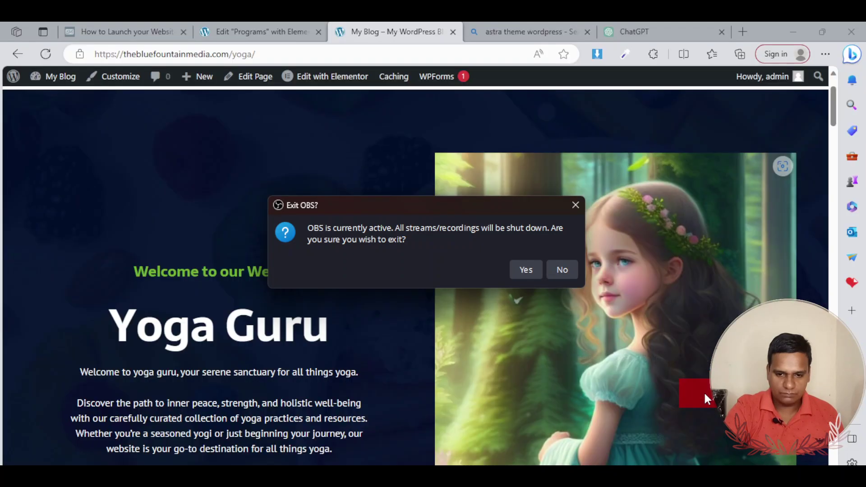
click(793, 30)
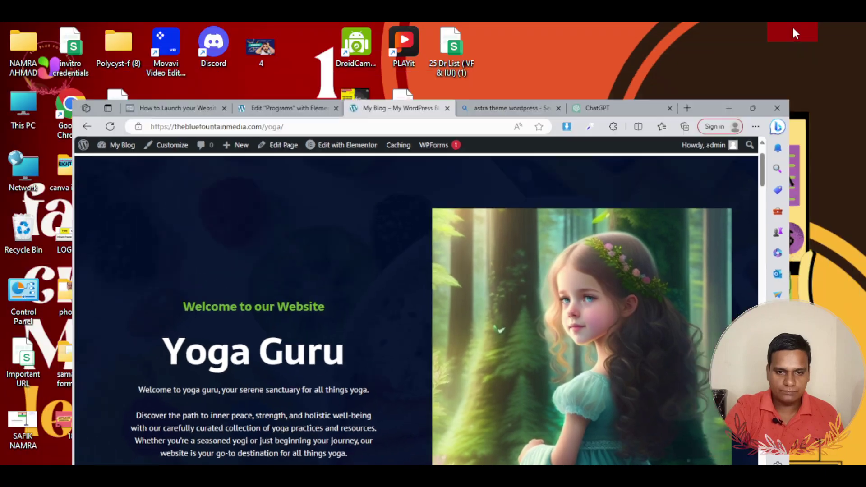